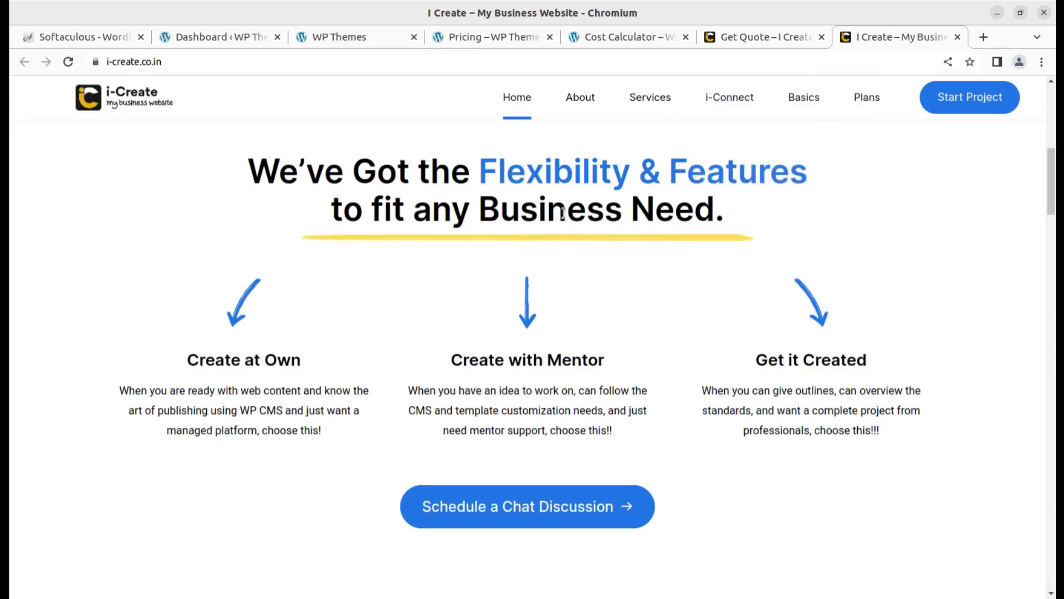
- Examine the Get Quote page of I Create, including its cost estimation form and the Business Website Plans
click(758, 36)
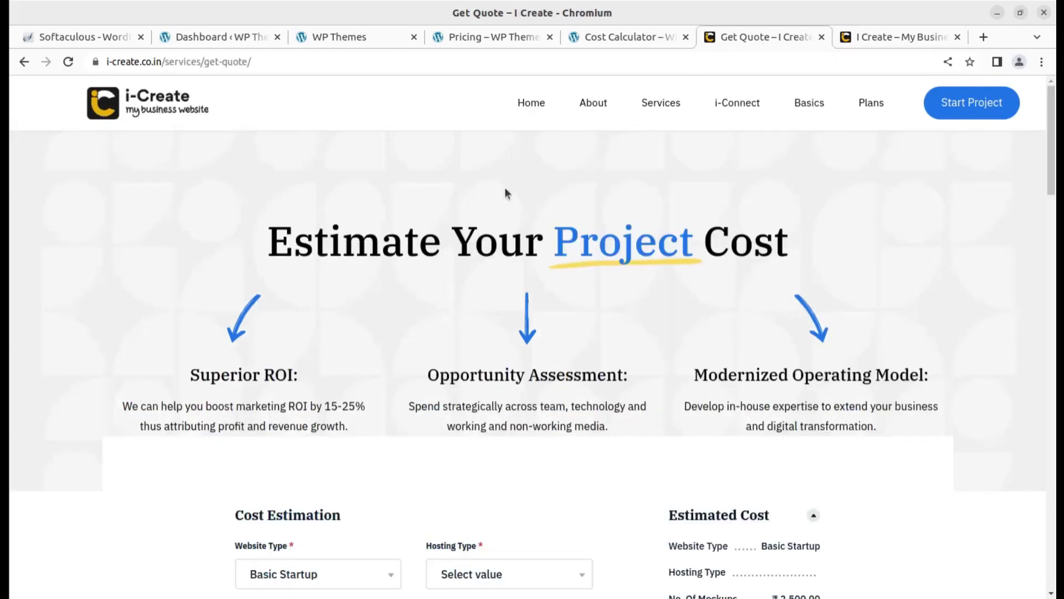
scroll(176, 289, down, 3)
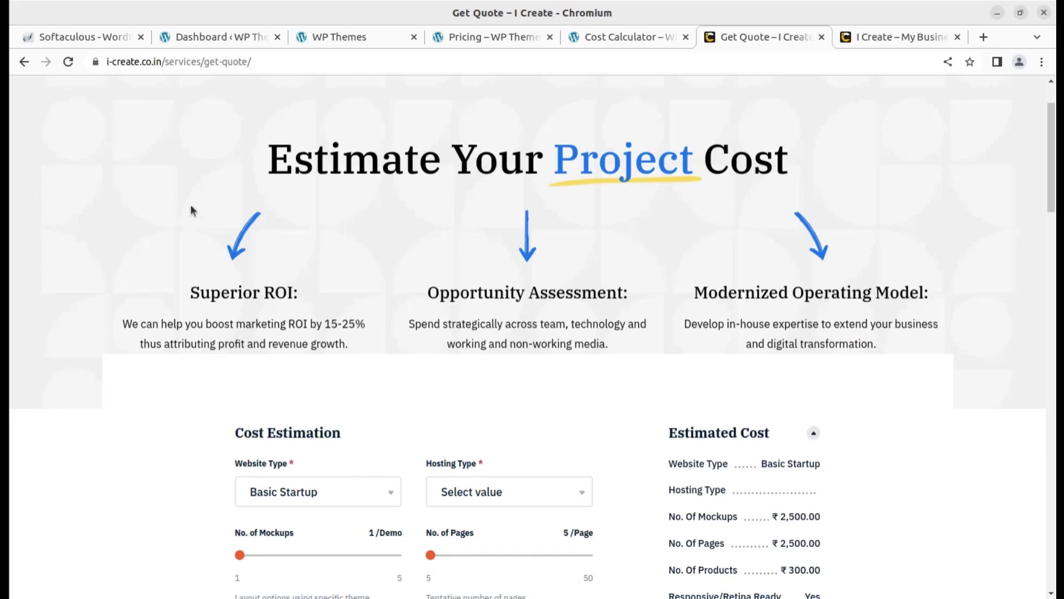
scroll(206, 232, down, 3)
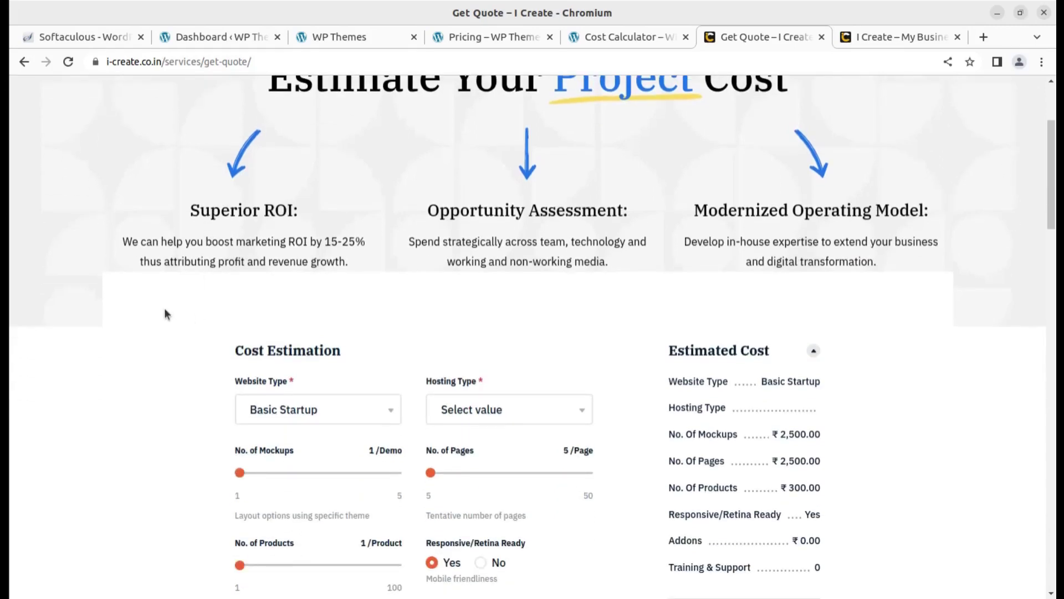
scroll(166, 315, down, 5)
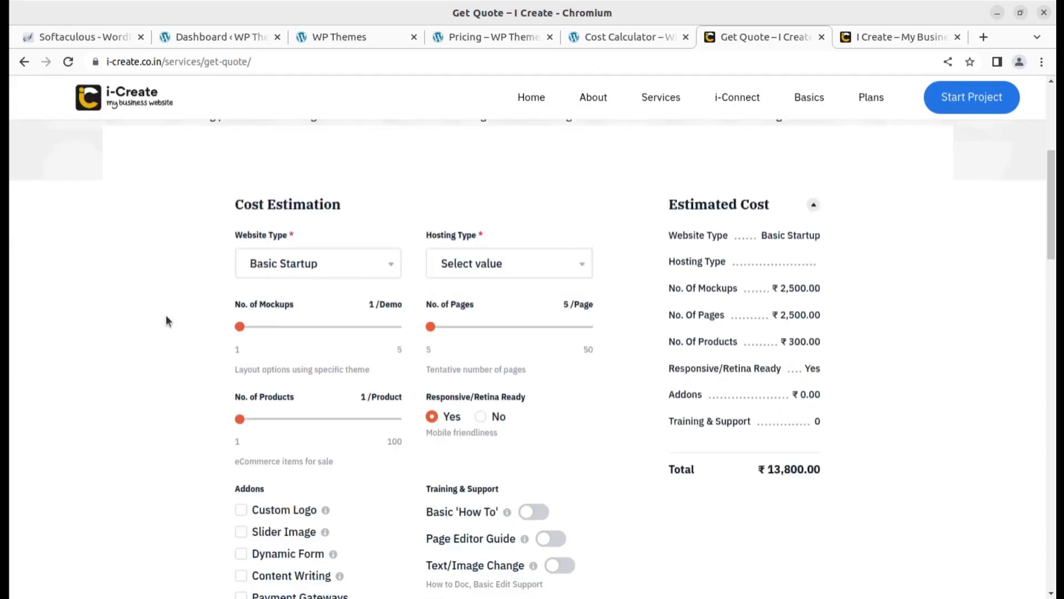
scroll(166, 316, down, 15)
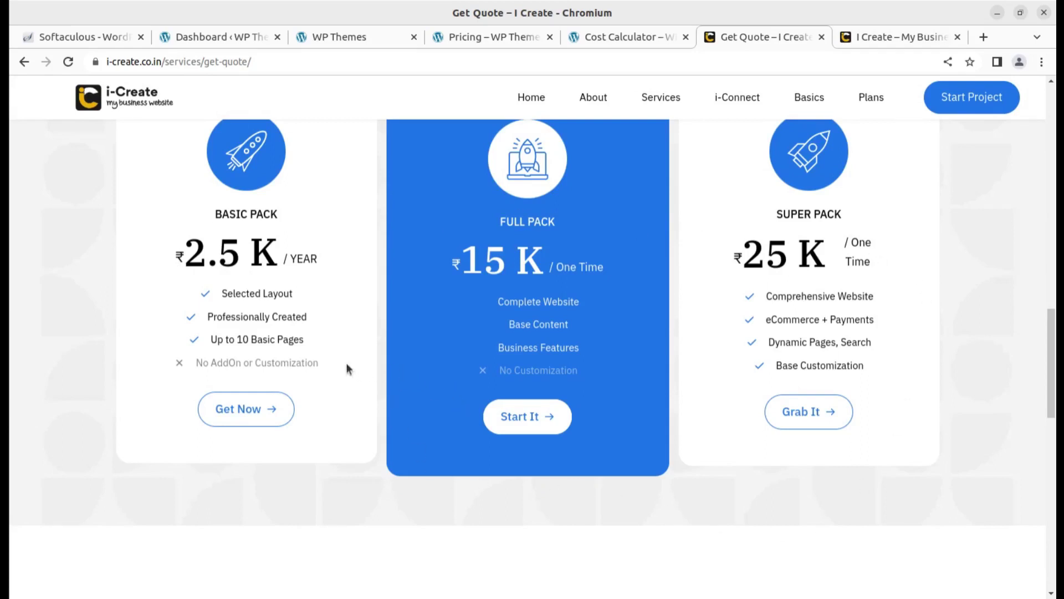
scroll(346, 363, up, 3)
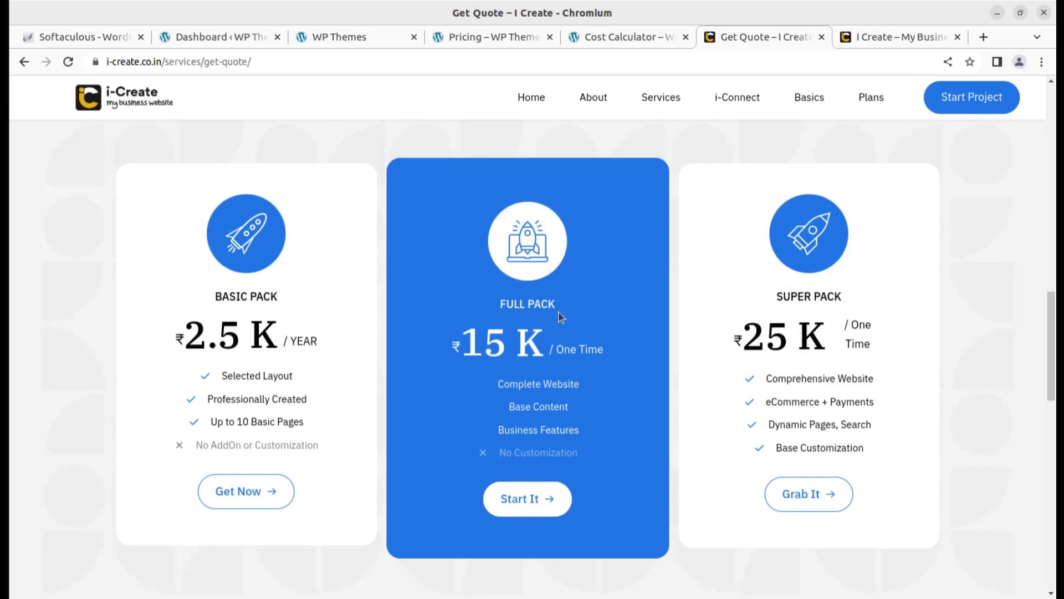
scroll(571, 470, up, 4)
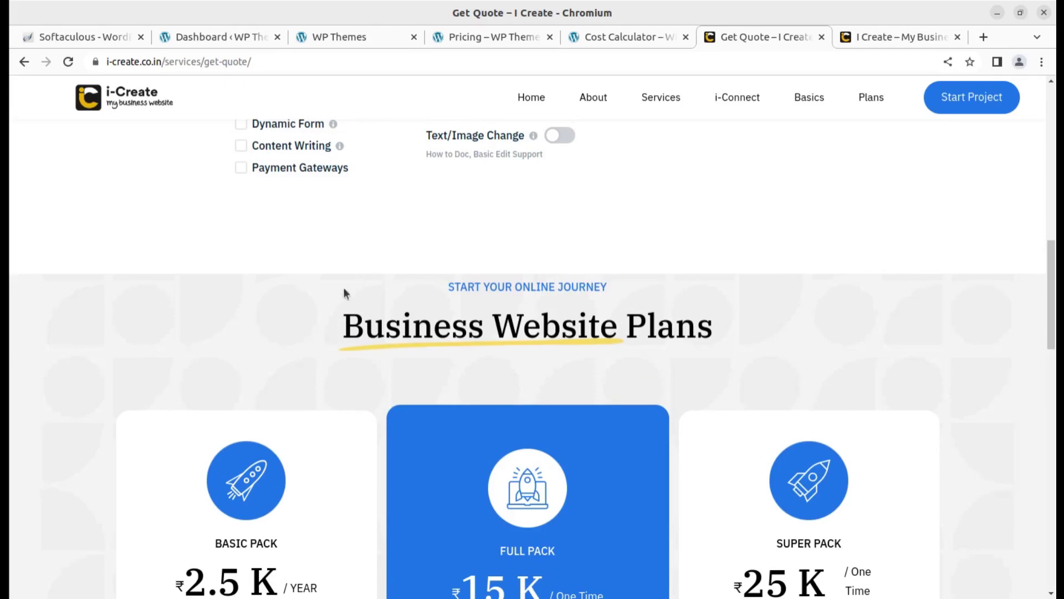
scroll(343, 288, up, 4)
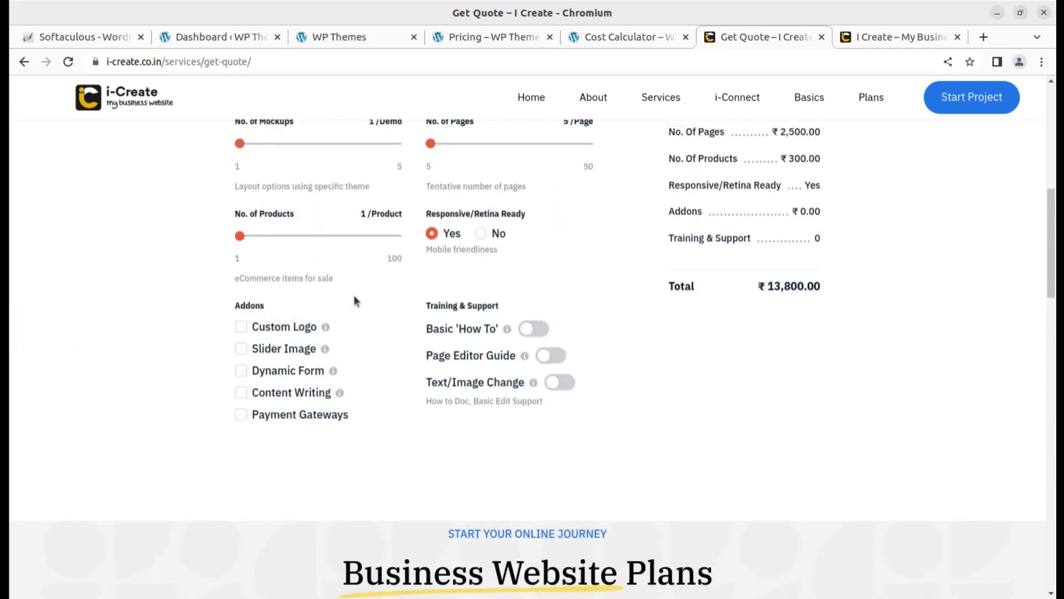
scroll(355, 301, up, 3)
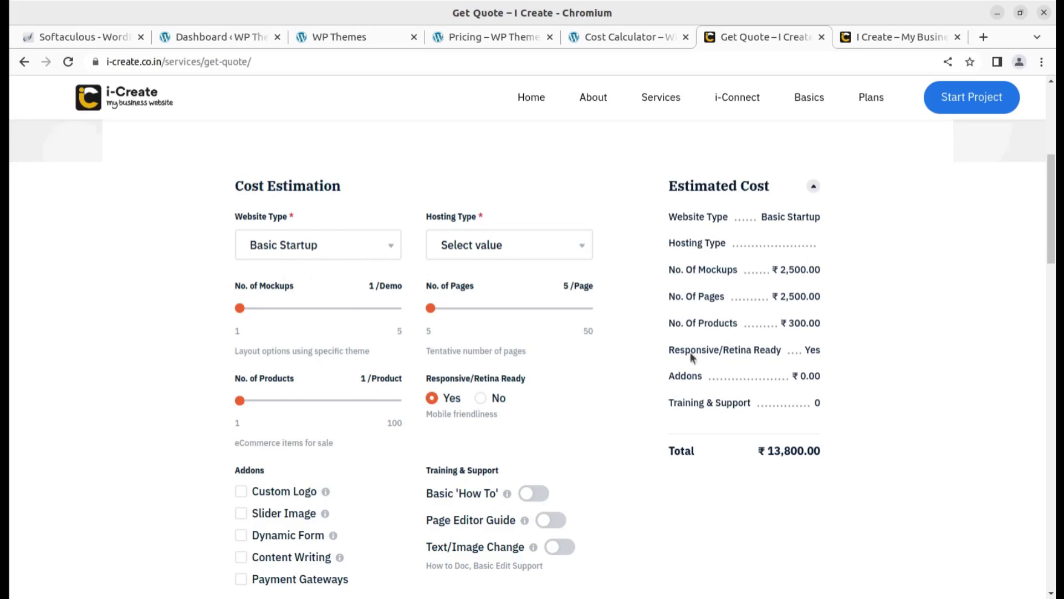
- Set the website type to Corporate Business and the hosting type to Business Hosting in the cost estimation form
click(316, 250)
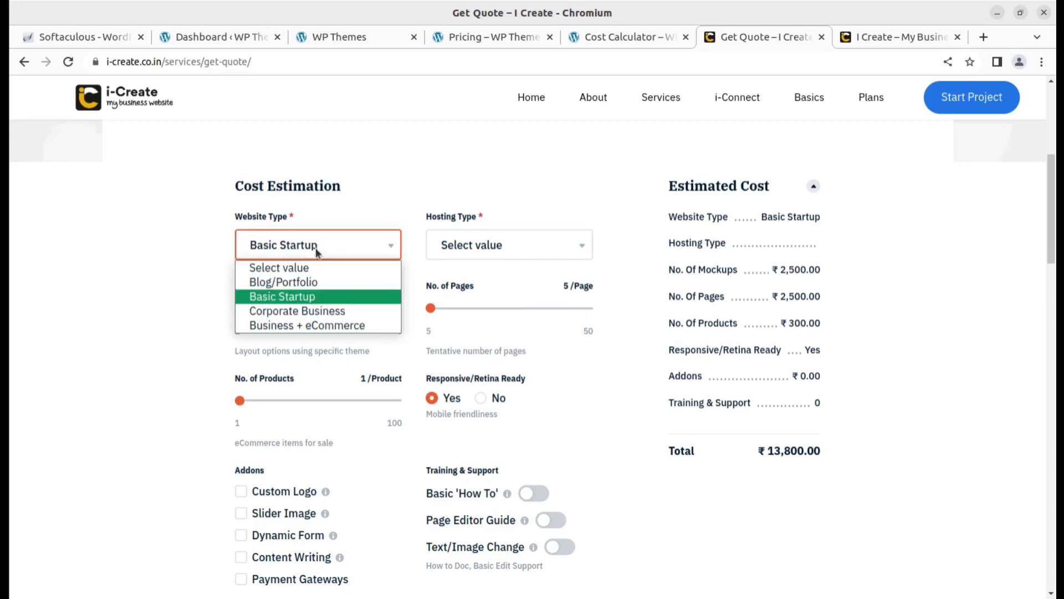
click(293, 309)
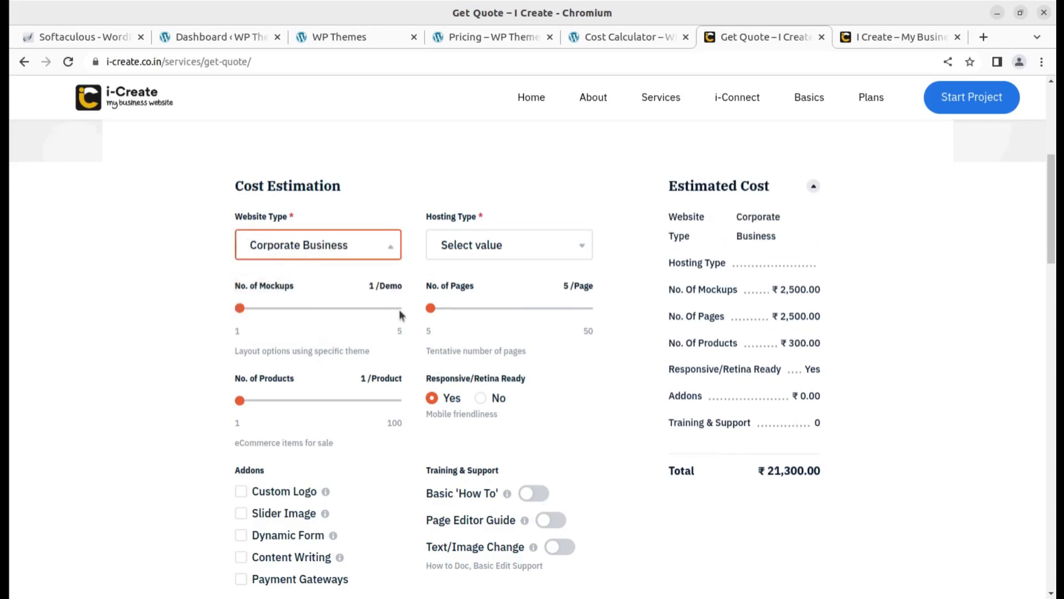
click(494, 251)
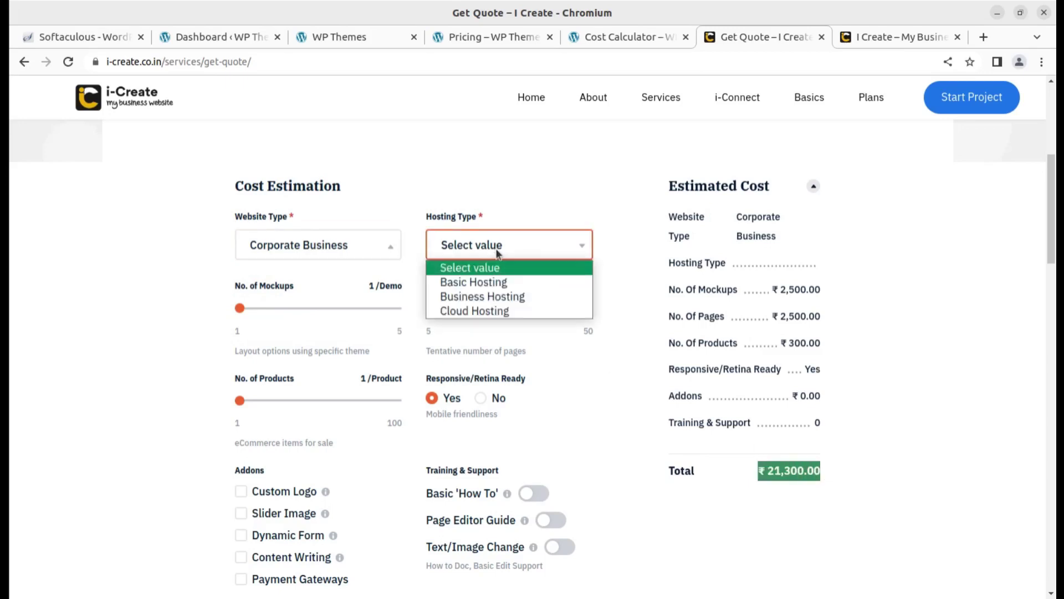
click(483, 297)
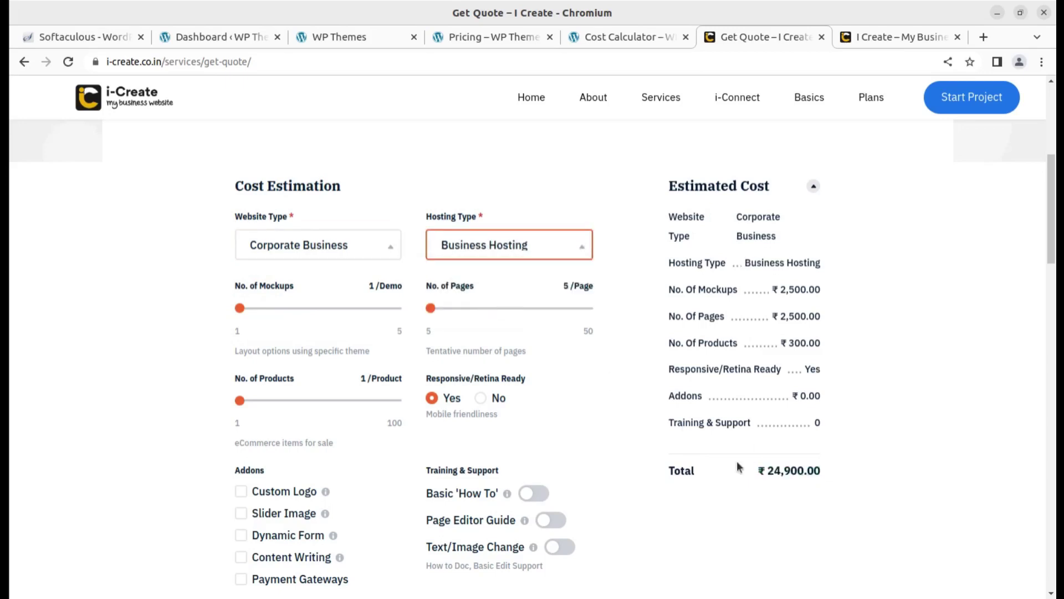
drag(766, 475, 815, 482)
- Set the number of mockups to 2, pages to 30 and products to 29 in the cost estimation form
drag(239, 308, 265, 312)
drag(431, 308, 514, 326)
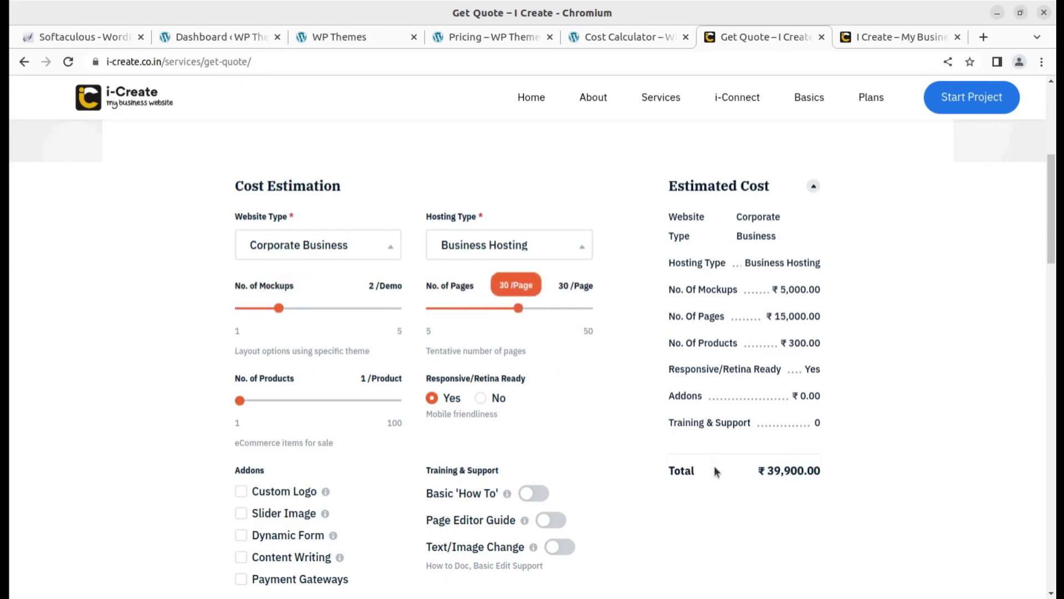
scroll(471, 324, down, 3)
drag(239, 317, 284, 318)
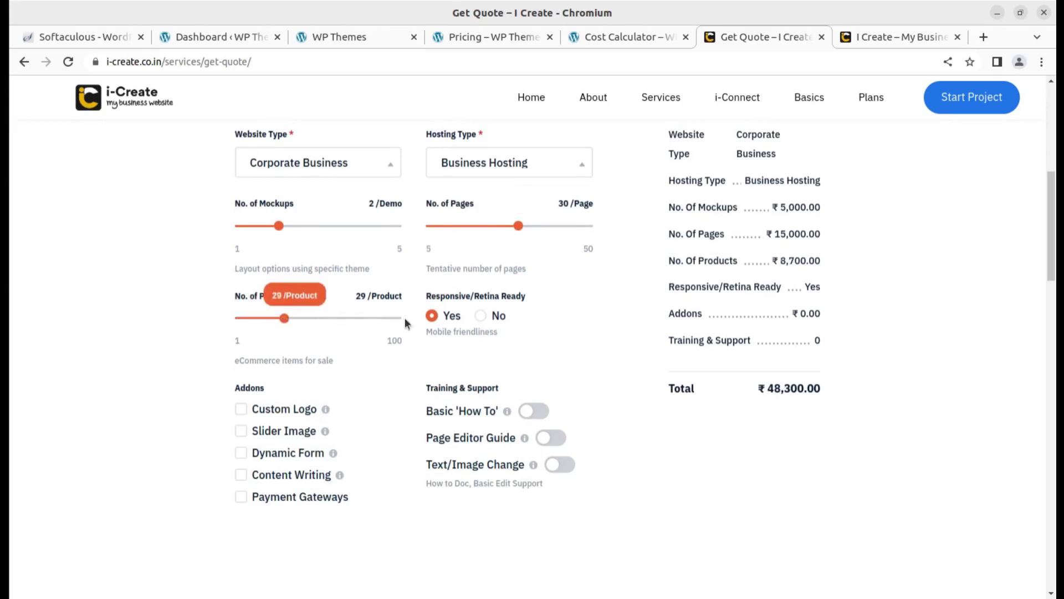
- Add the Custom Logo, Slider Image and Dynamic Form addons and enable Page Editor Guide support
scroll(550, 383, down, 4)
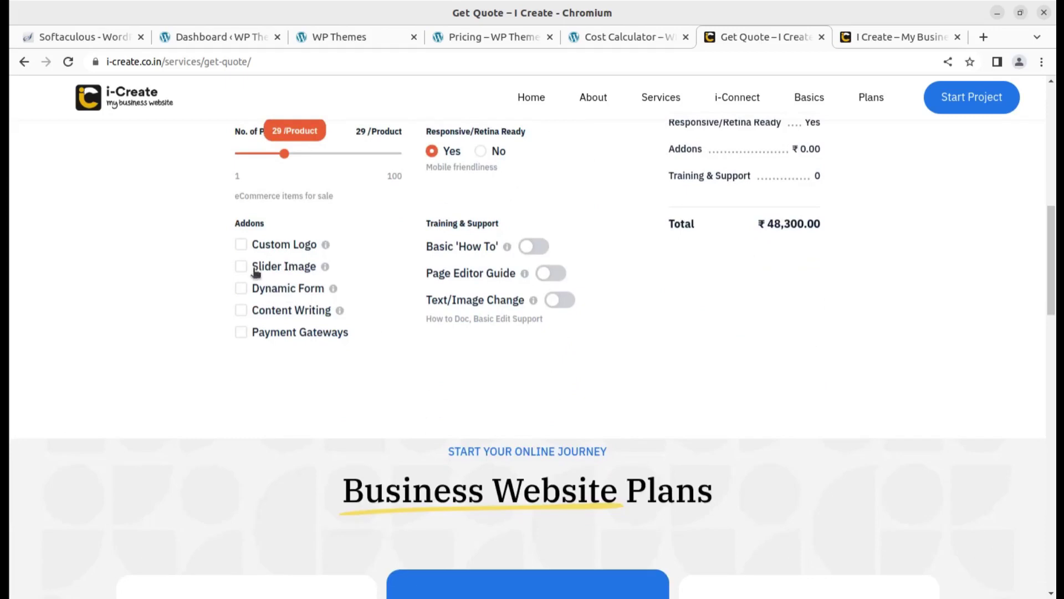
click(241, 245)
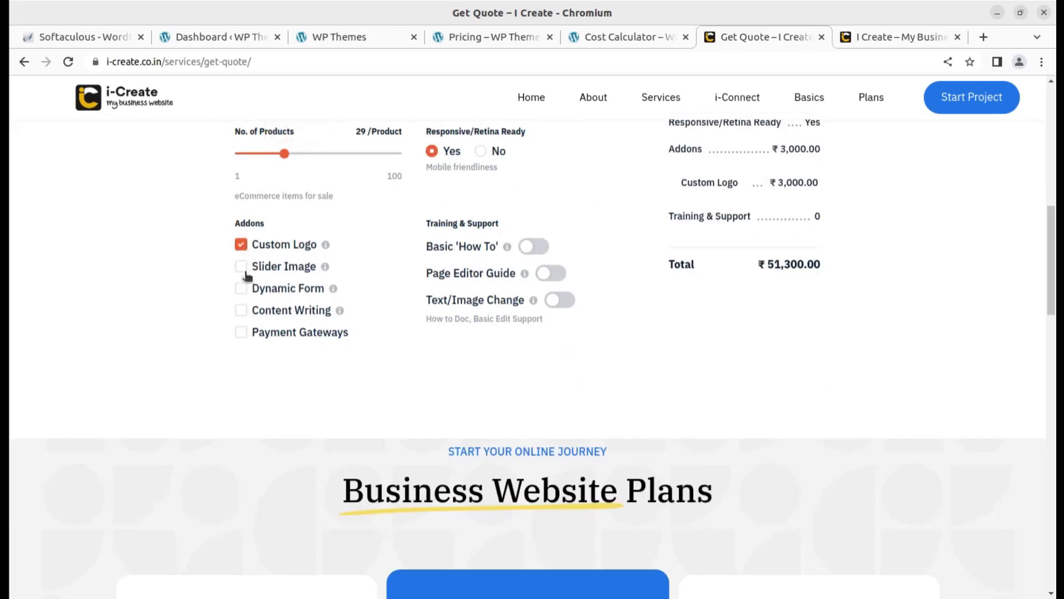
click(241, 267)
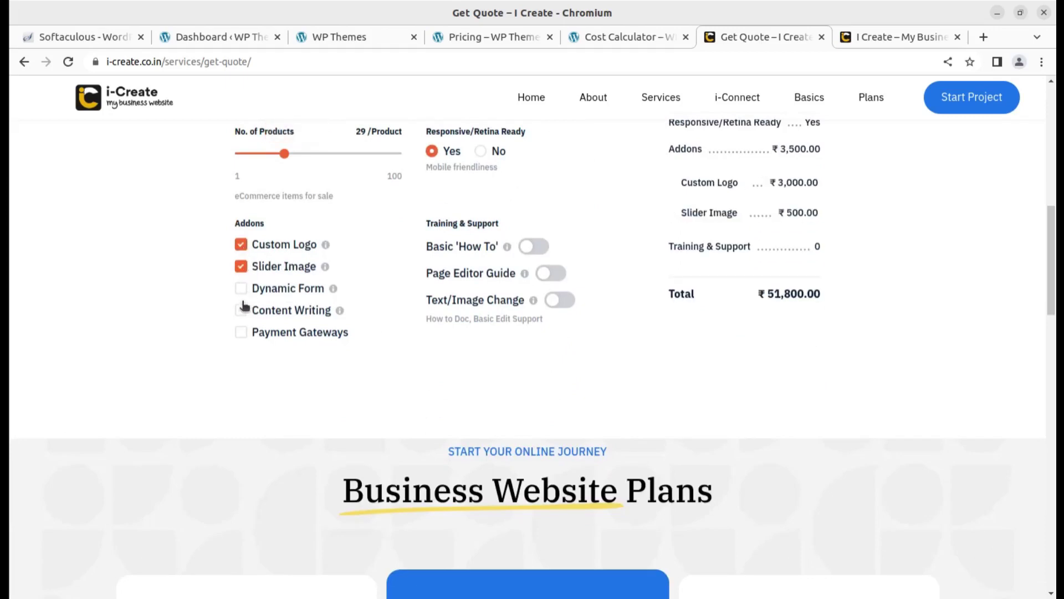
click(242, 289)
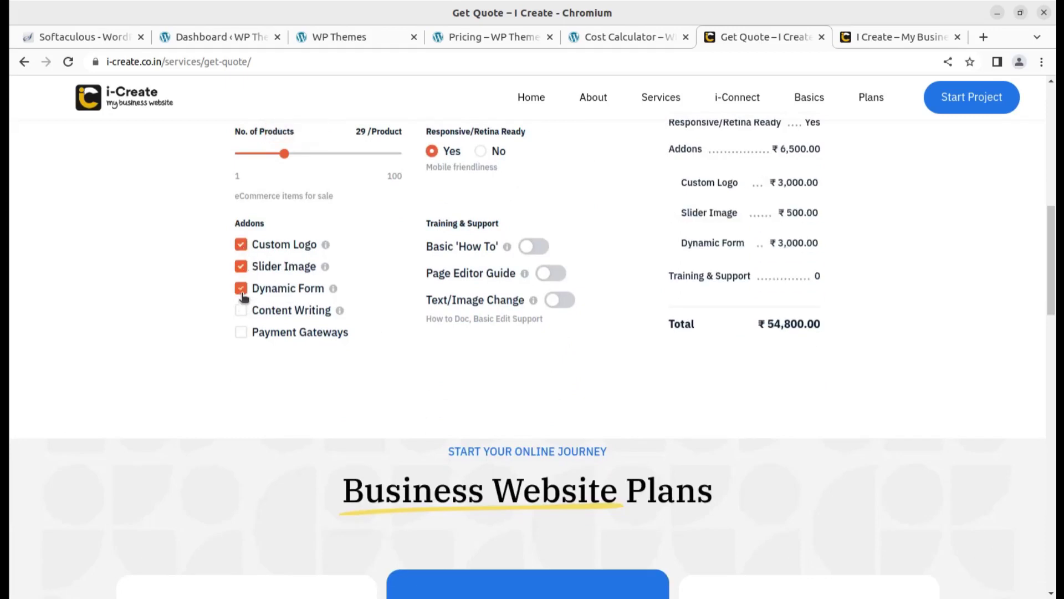
click(554, 274)
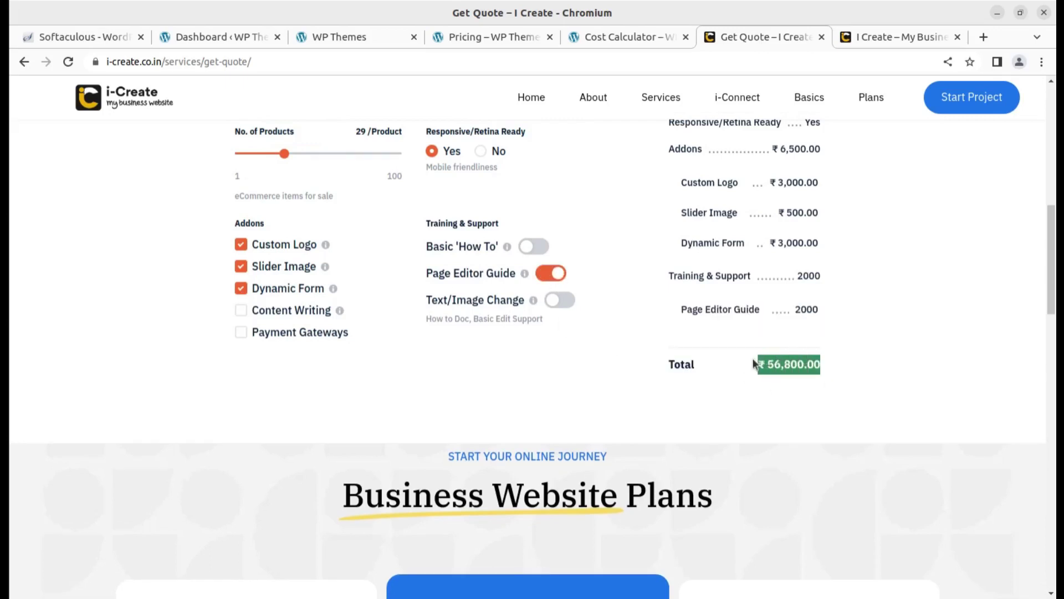
- Review the estimated cost breakdown on the quote page and compare it with the Amwerk theme's Cost Calculator form
scroll(751, 363, up, 3)
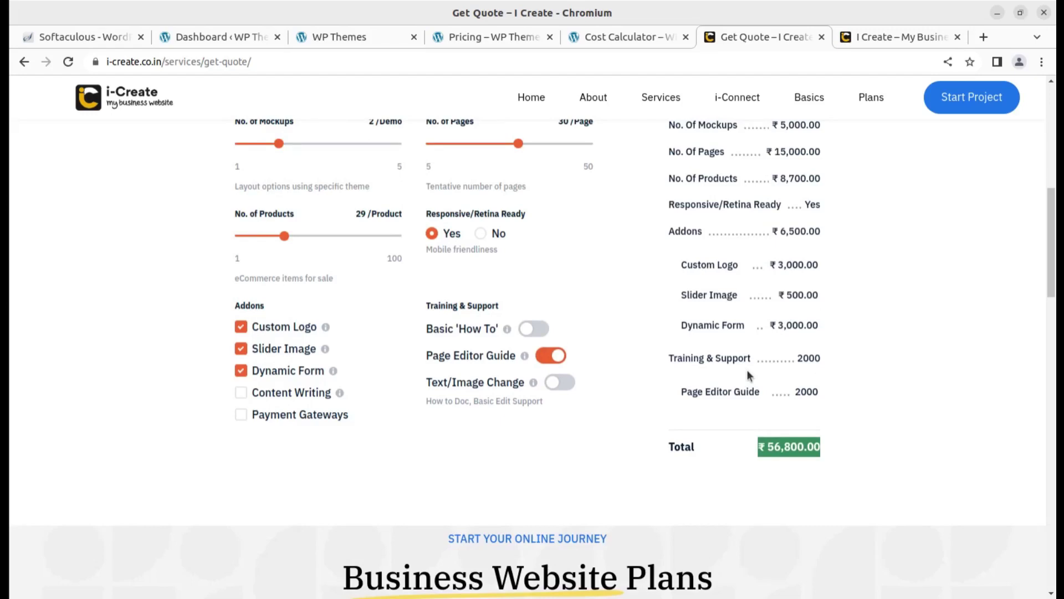
scroll(747, 370, up, 3)
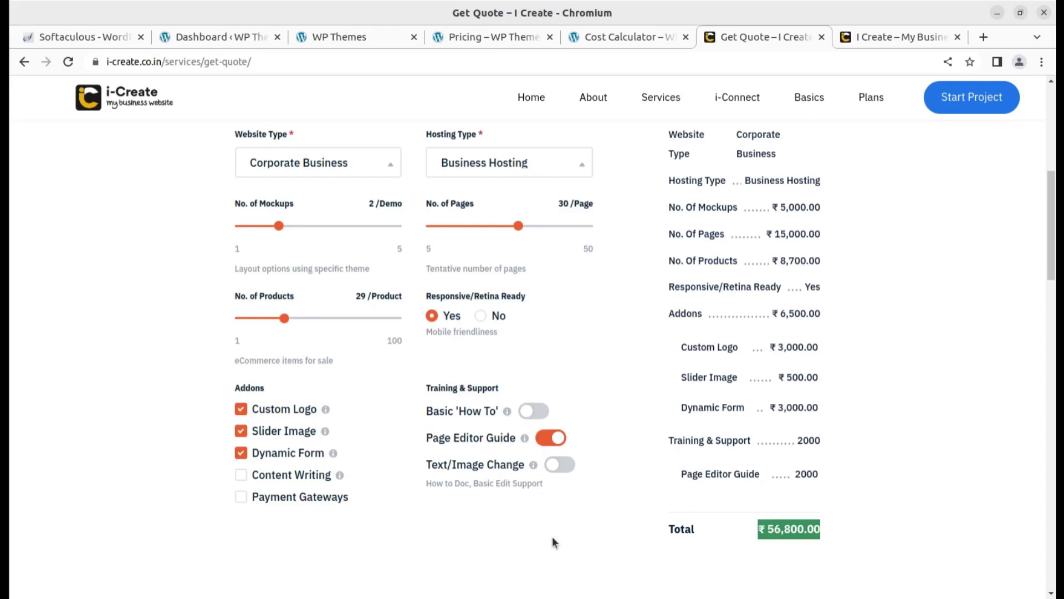
scroll(788, 244, up, 5)
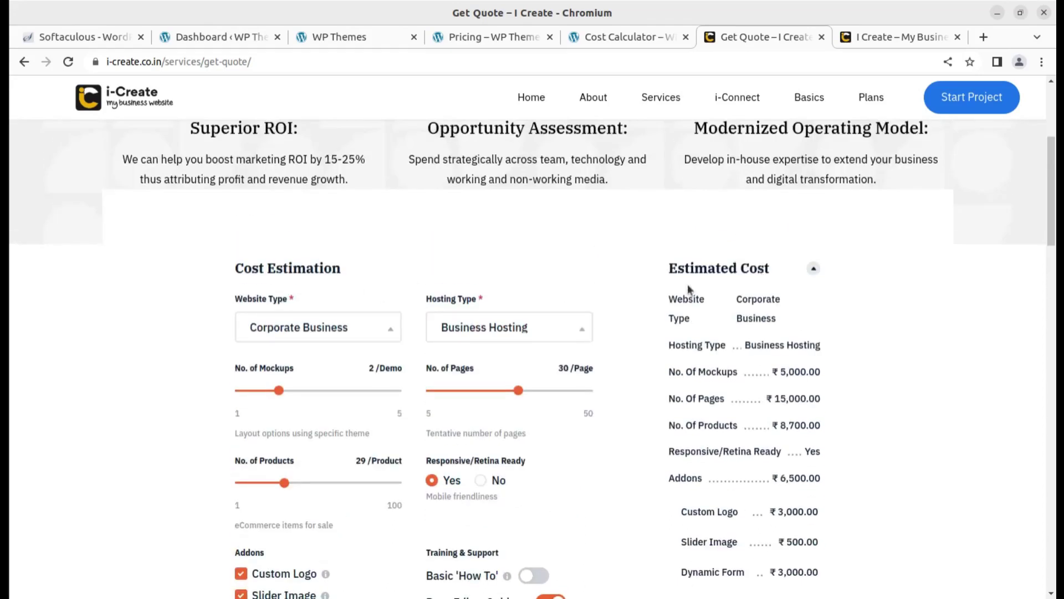
scroll(747, 292, down, 5)
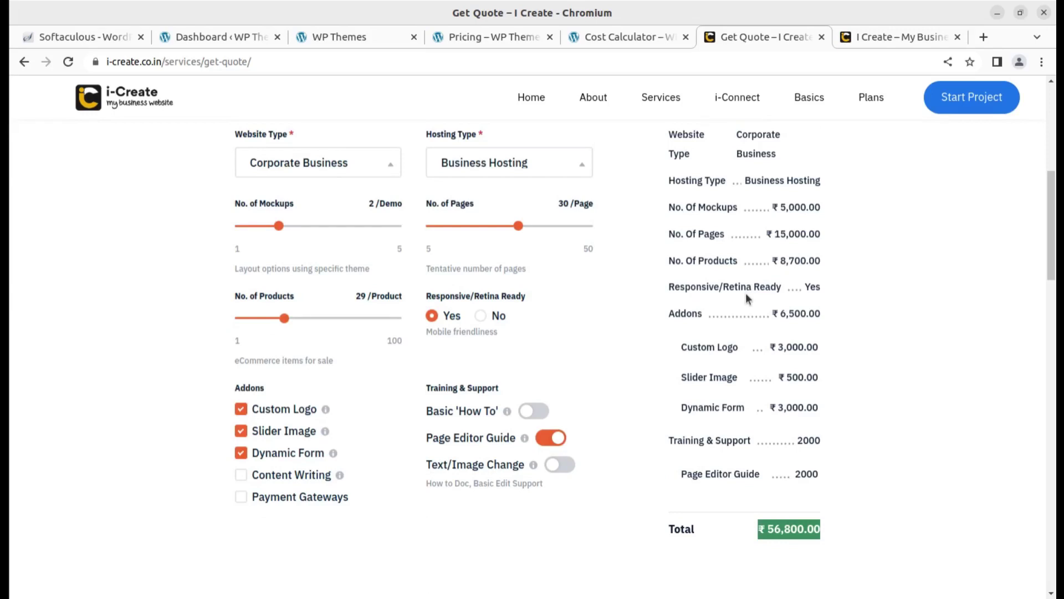
mouse_move(754, 98)
click(609, 39)
scroll(378, 392, up, 10)
scroll(378, 392, down, 5)
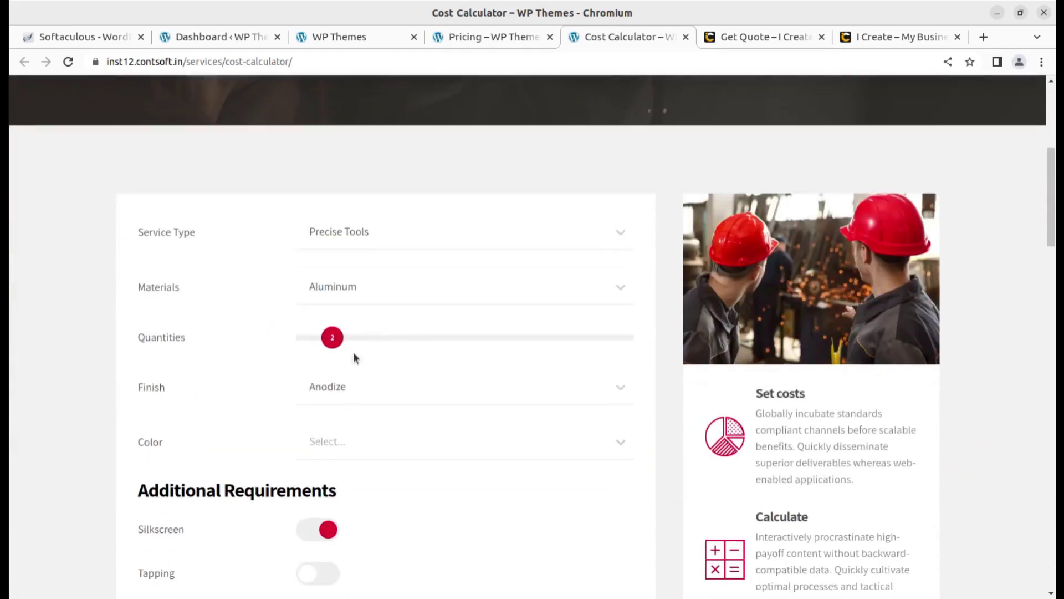
- Check the selected website type in the I Create quote form again, and view the Amwerk Cost Calculator's input fields
click(763, 40)
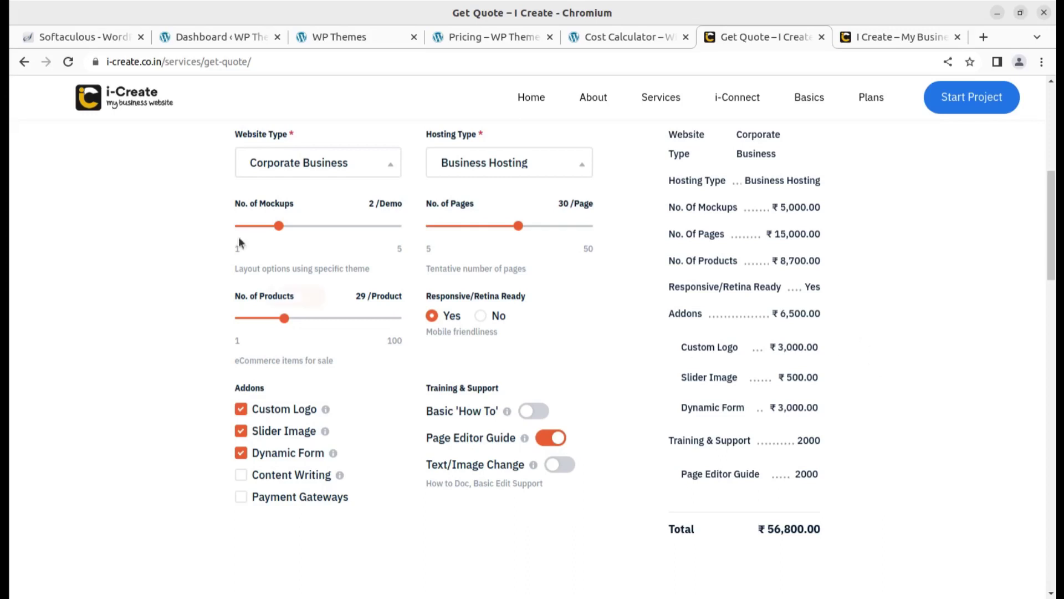
triple_click(171, 168)
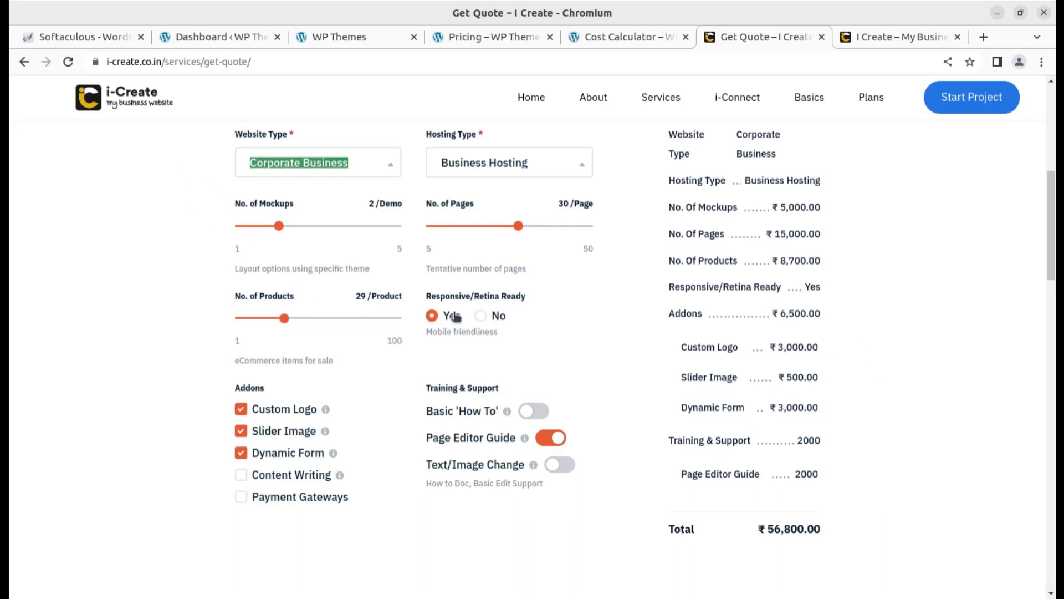
click(887, 347)
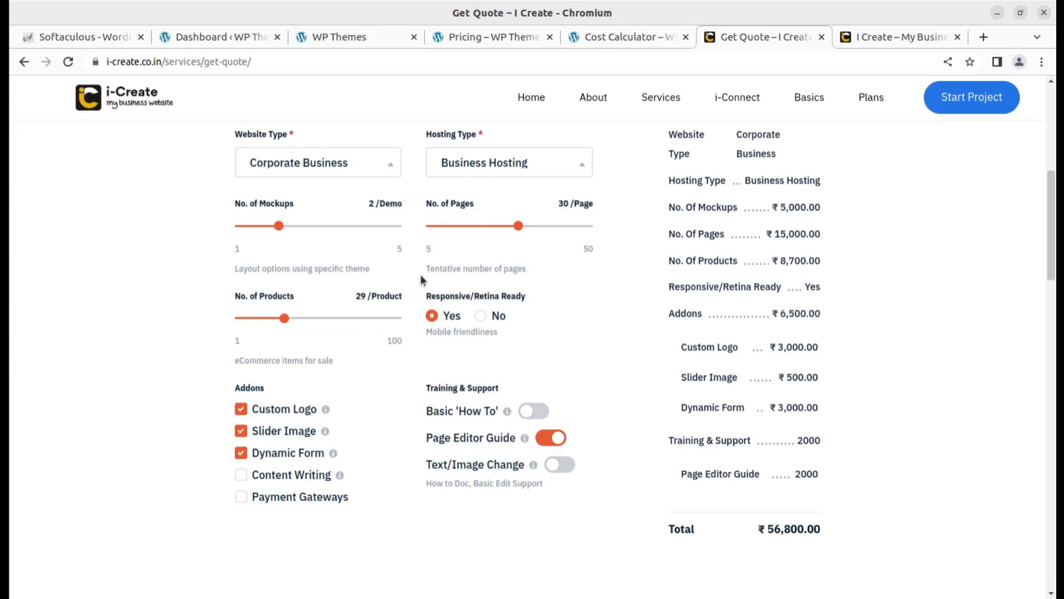
click(605, 37)
scroll(350, 388, up, 5)
scroll(346, 380, down, 4)
scroll(344, 381, down, 2)
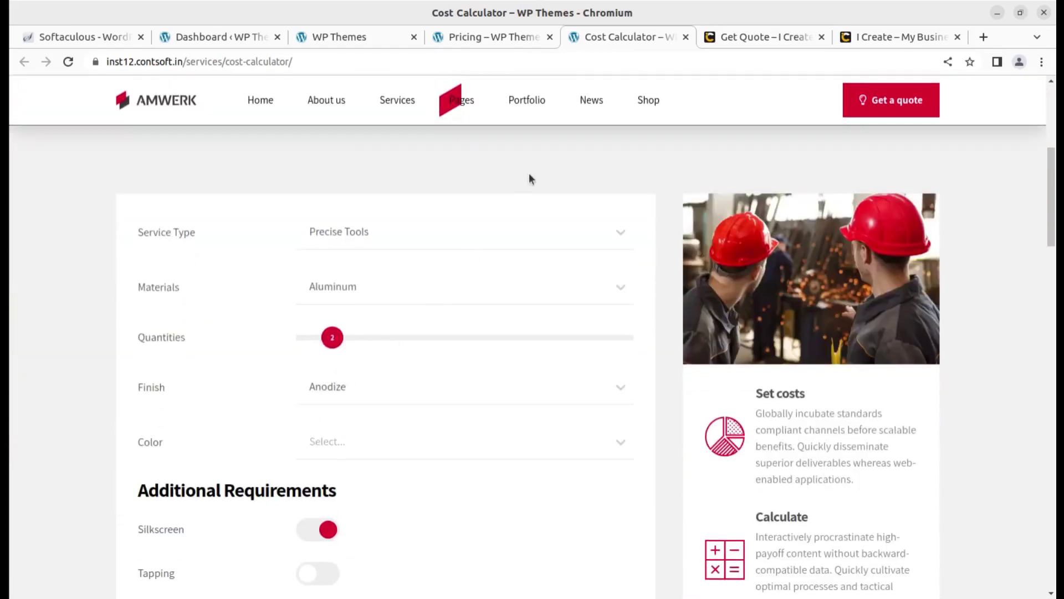
- Look over the Amwerk theme's home page and the sections of its Pricing page, and return to the Get Quote page
click(357, 38)
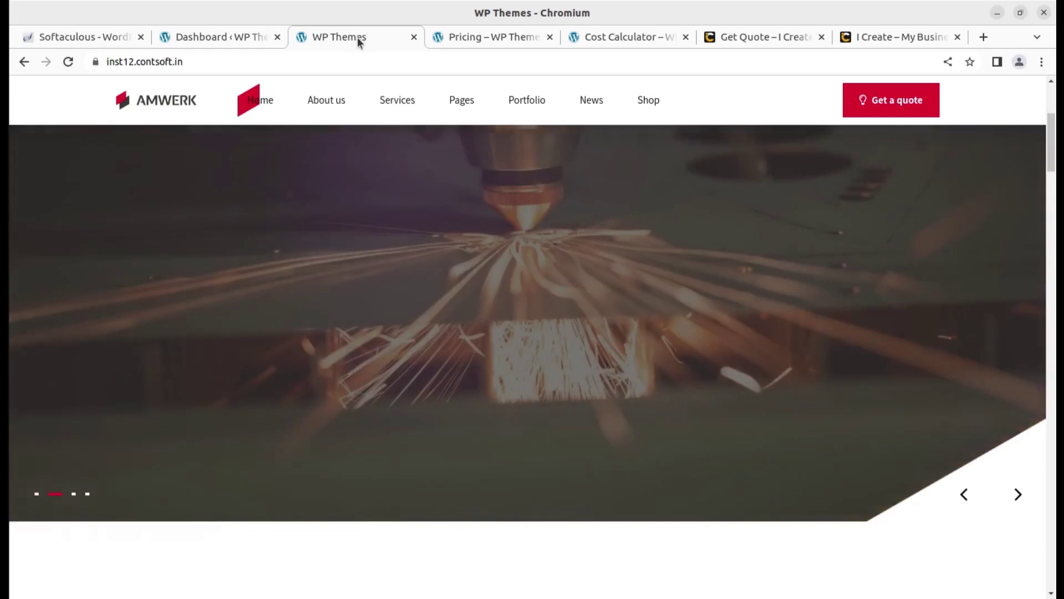
click(470, 36)
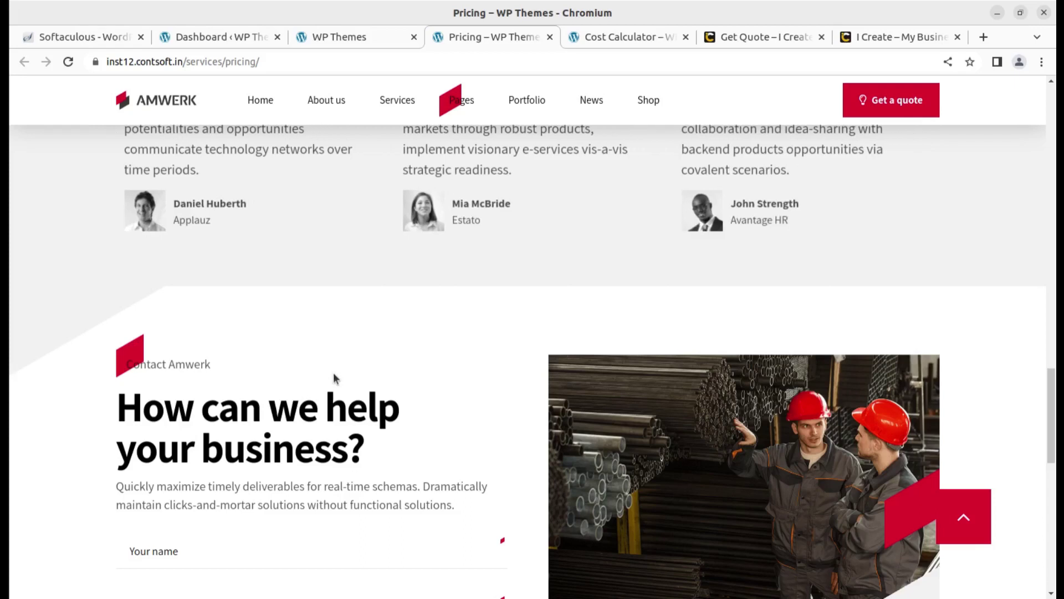
scroll(333, 372, up, 4)
scroll(334, 373, up, 3)
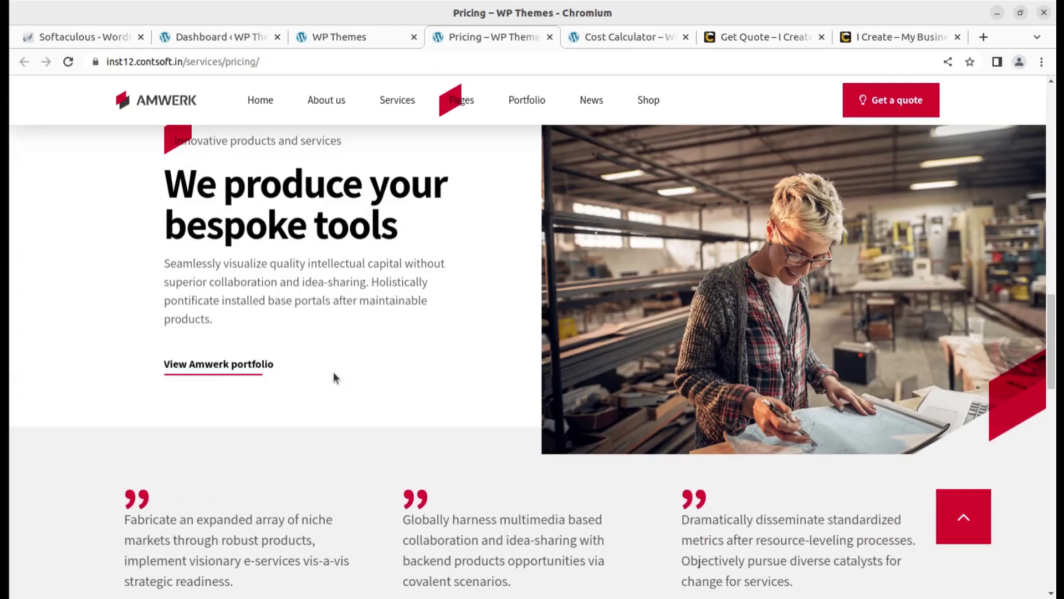
scroll(449, 288, up, 4)
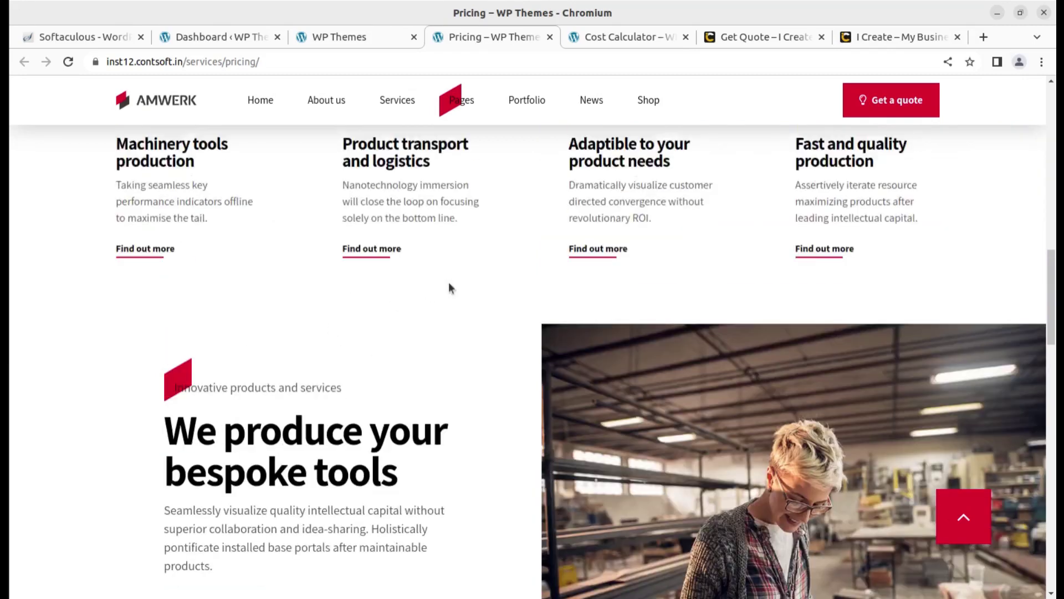
click(357, 42)
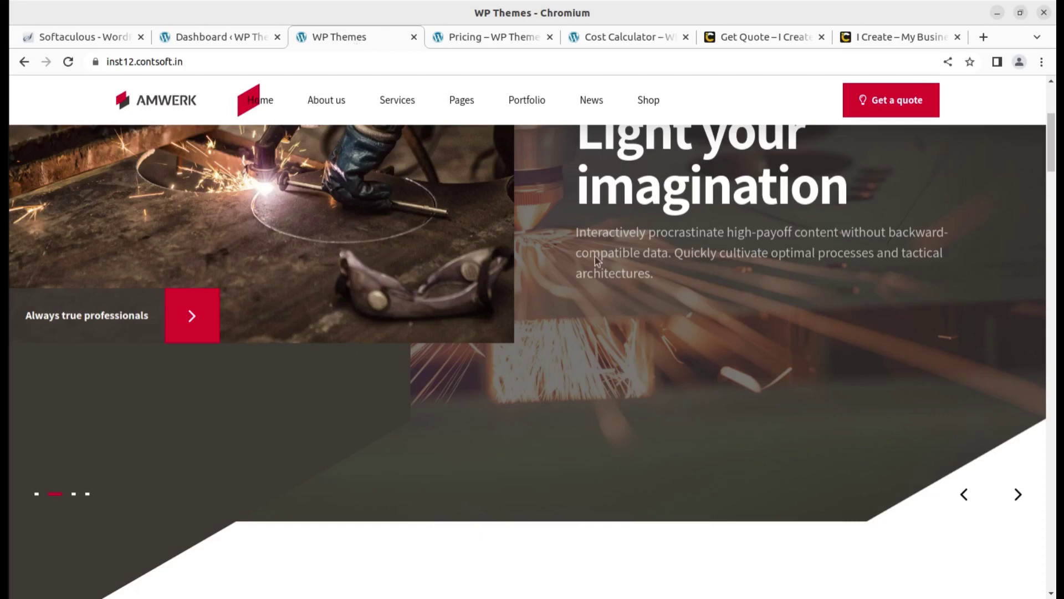
click(903, 36)
click(776, 39)
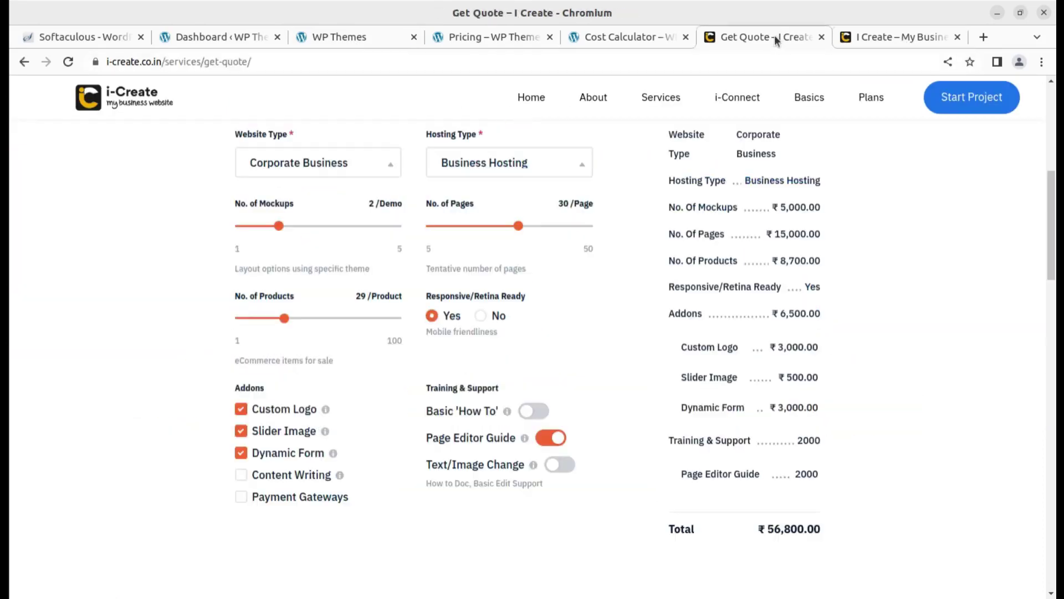
- View the Amwerk home page again and move the Get Quote tab directly after the WordPress dashboard tab
scroll(192, 414, up, 5)
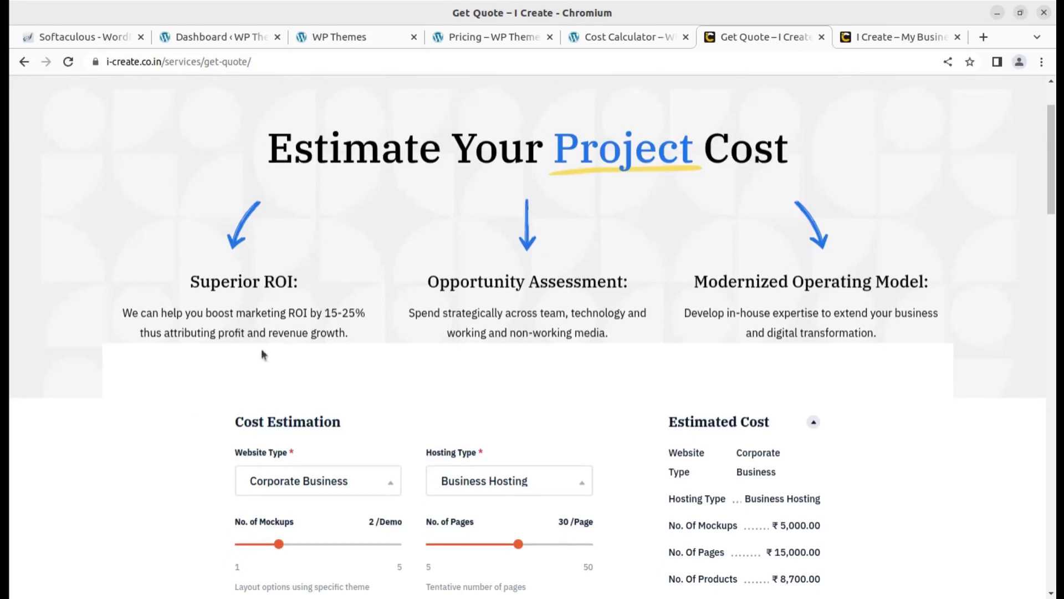
click(321, 38)
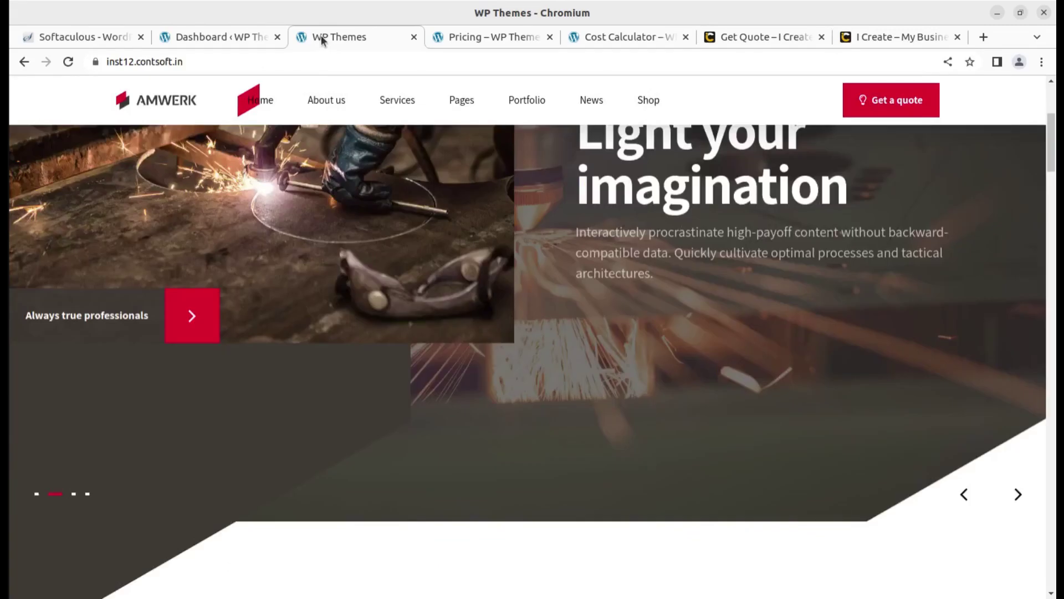
scroll(317, 215, up, 4)
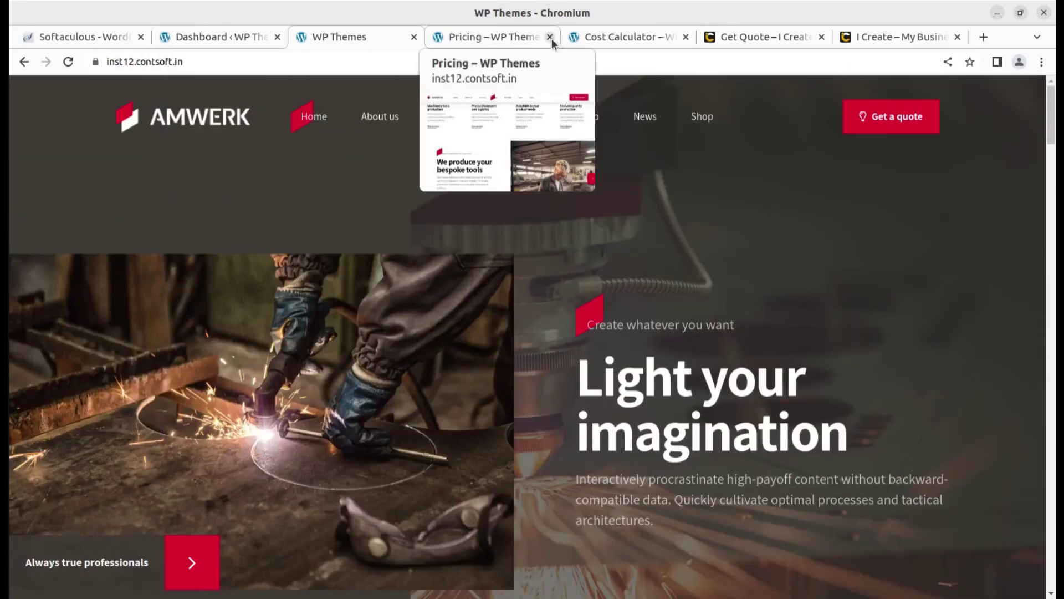
click(623, 38)
drag(766, 34, 411, 47)
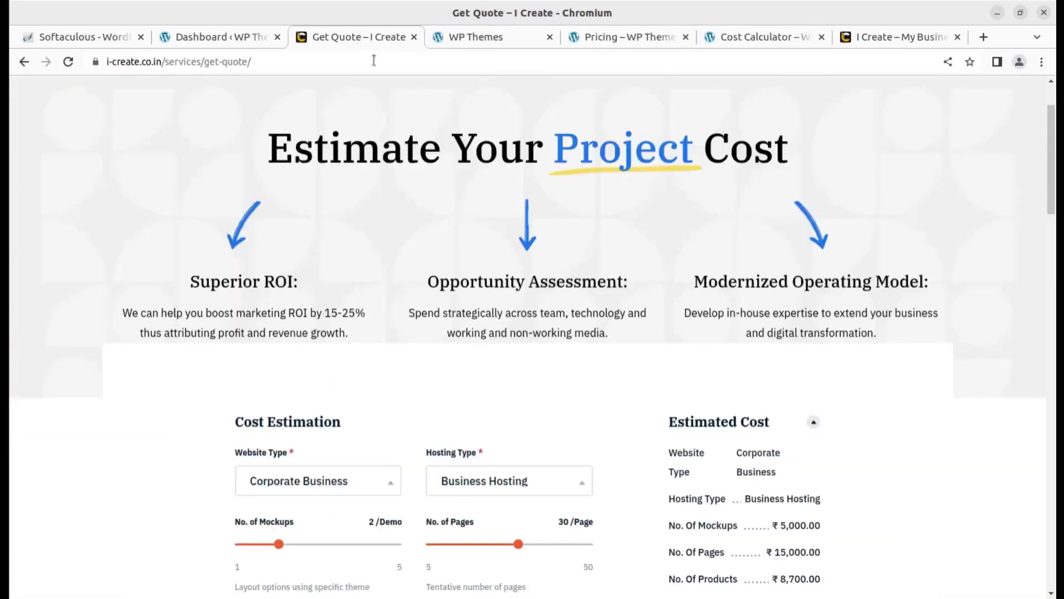
scroll(407, 345, down, 5)
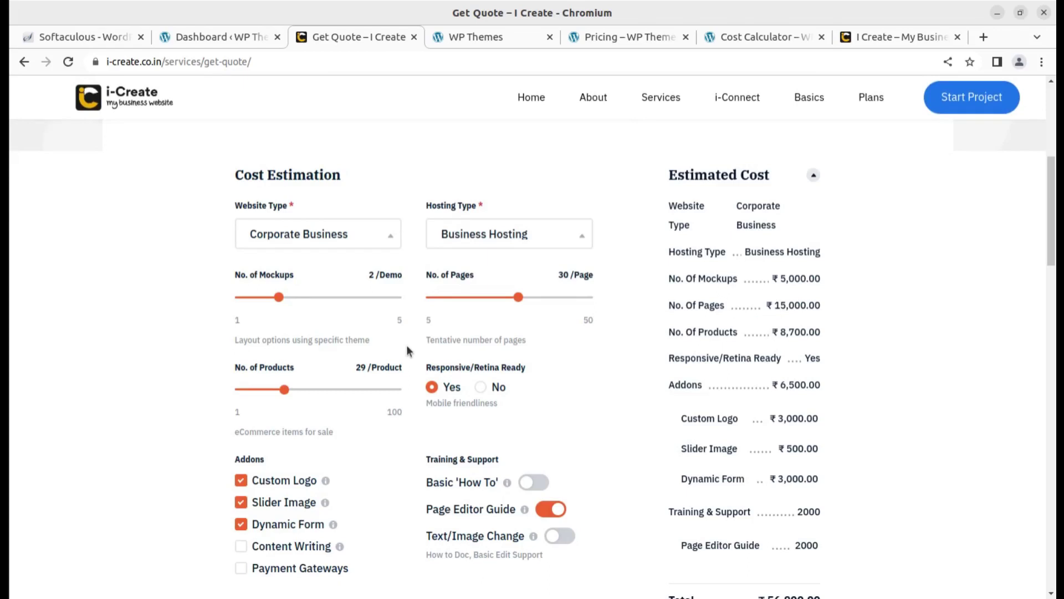
- Open the list of installed plugins in the WordPress dashboard
click(189, 34)
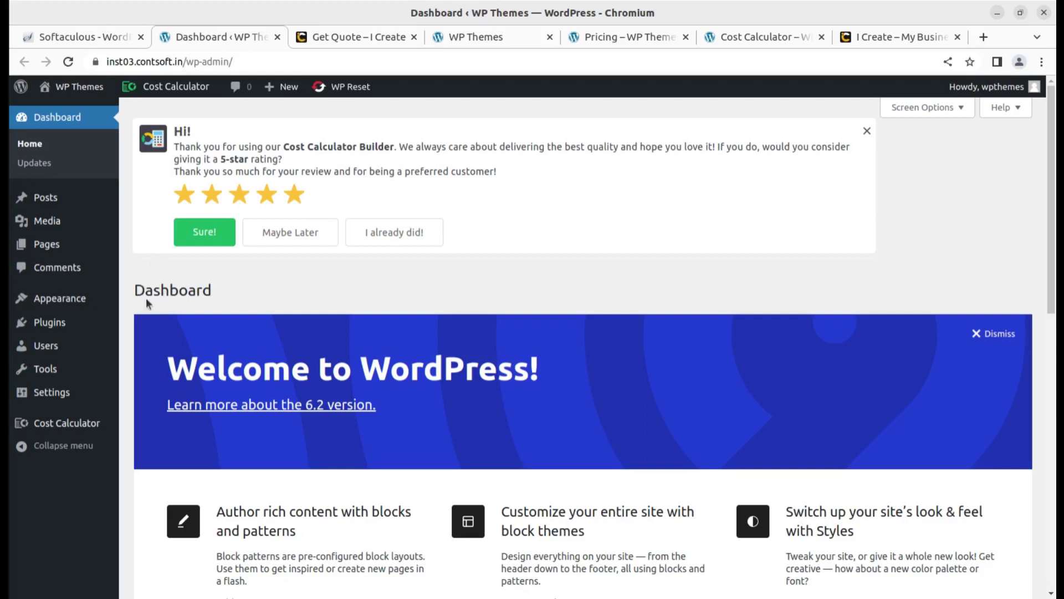
mouse_move(77, 323)
click(151, 330)
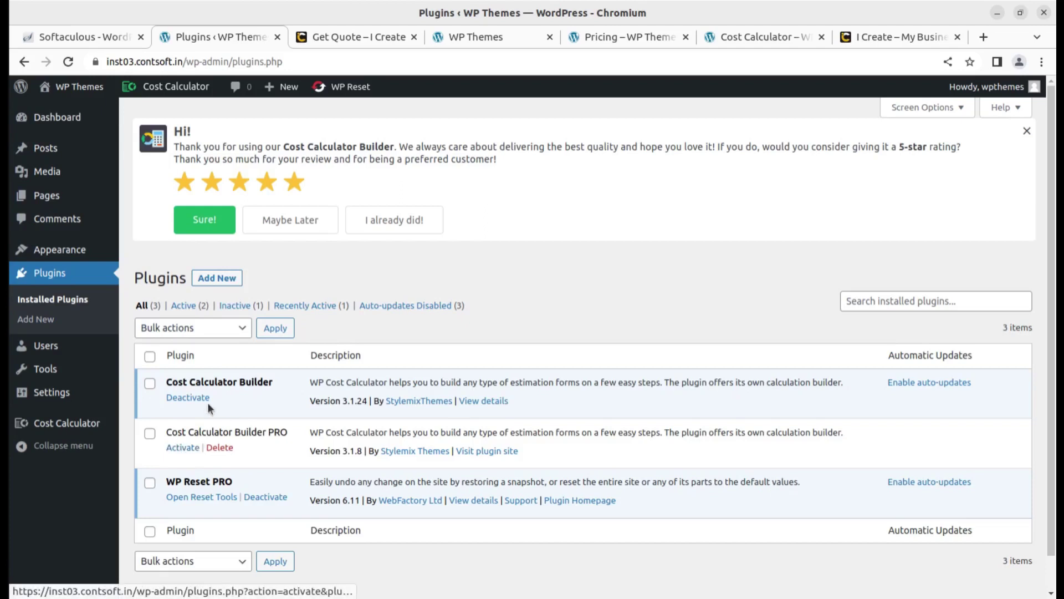
- Open the website of Cost Calculator Builder's author, StylemixThemes, in a new tab and look over its premium WordPress plugins
middle_click(416, 401)
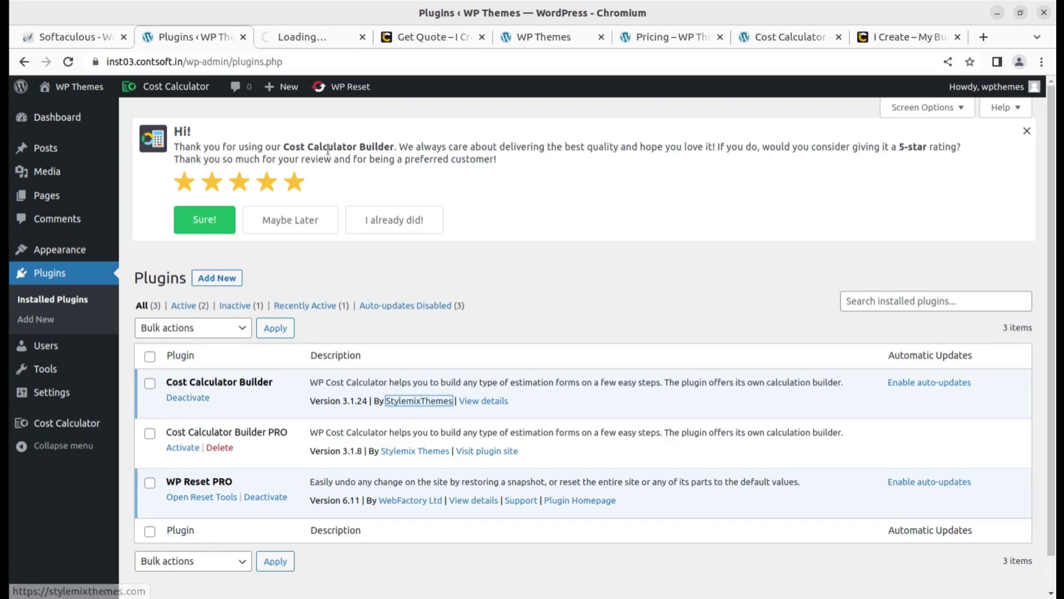
click(310, 39)
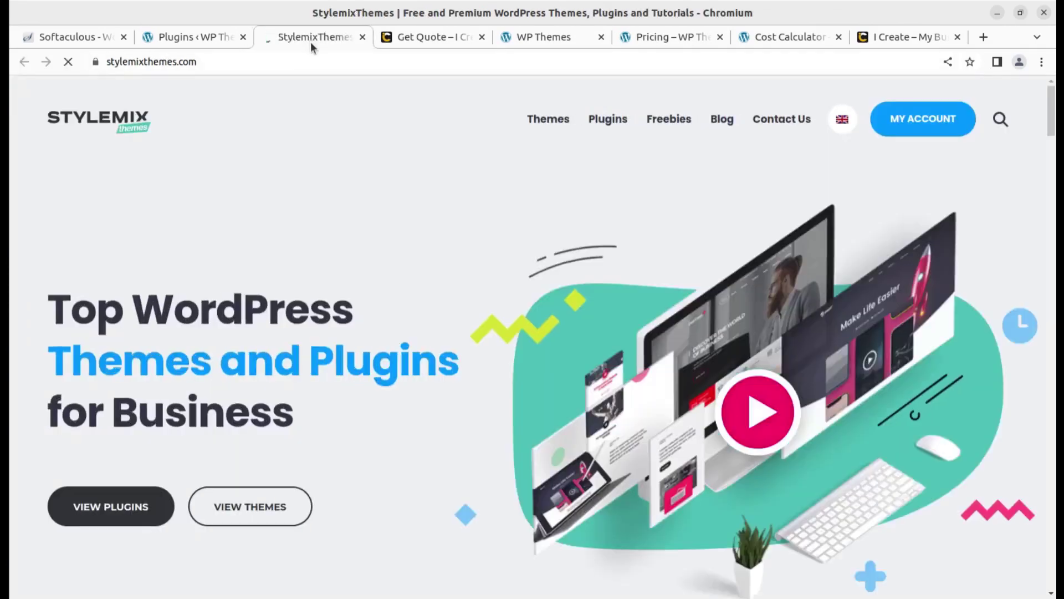
scroll(352, 356, down, 3)
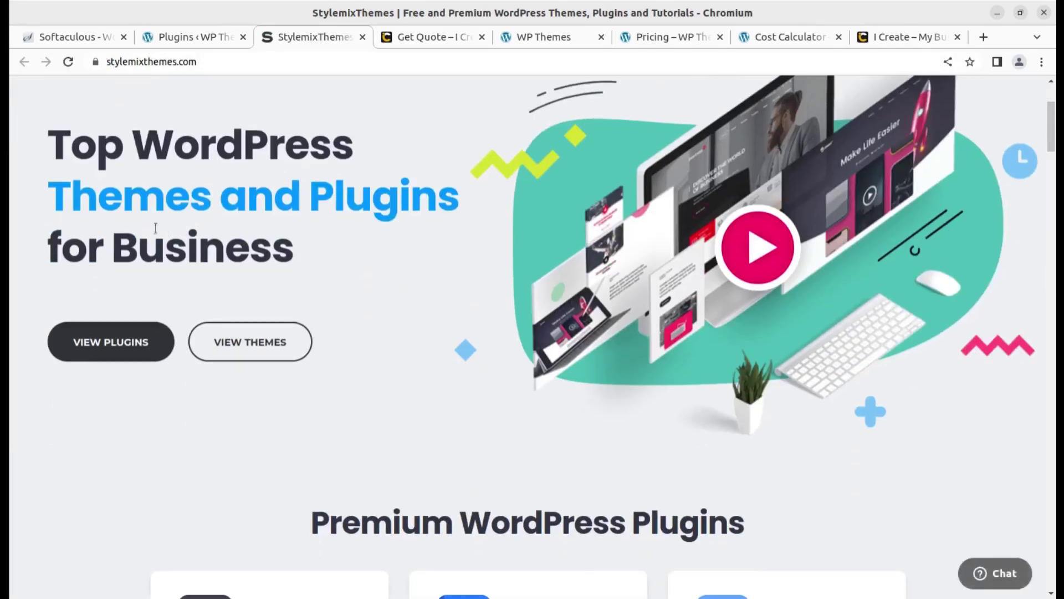
drag(72, 197, 345, 197)
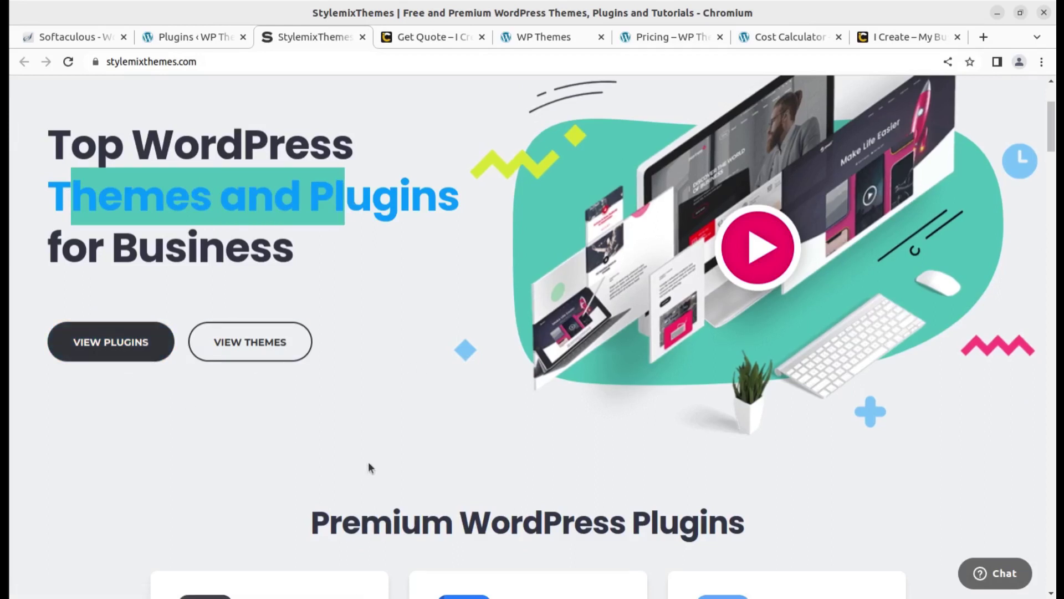
scroll(358, 451, down, 3)
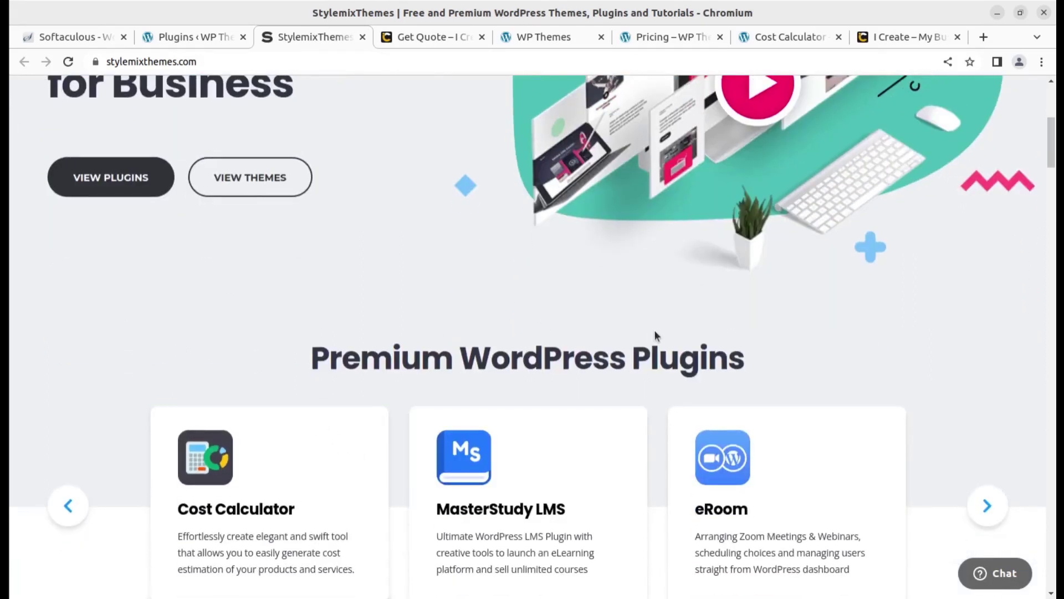
scroll(656, 336, down, 3)
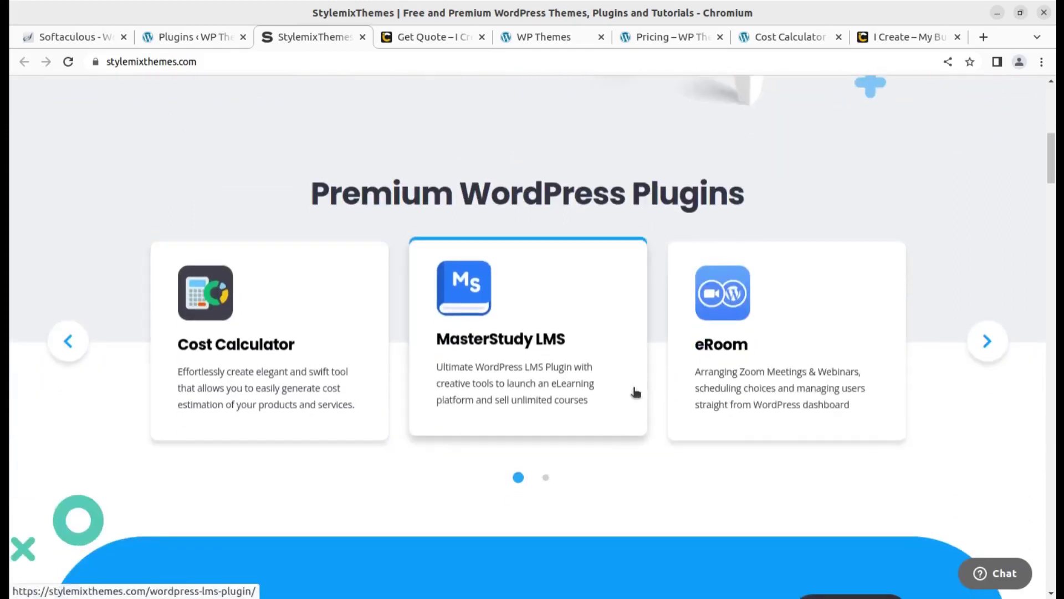
scroll(660, 426, up, 5)
- Copy the name Cost Calculator Builder from the installed plugins list and search for it on the Add Plugins page
click(208, 38)
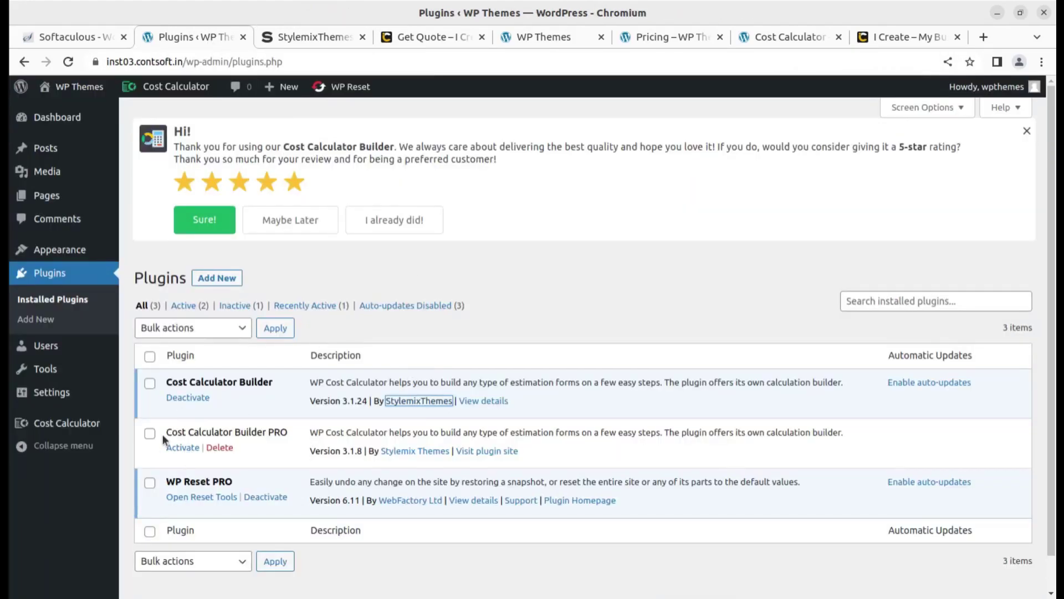
click(167, 384)
drag(167, 384, 281, 386)
key(ctrl+c)
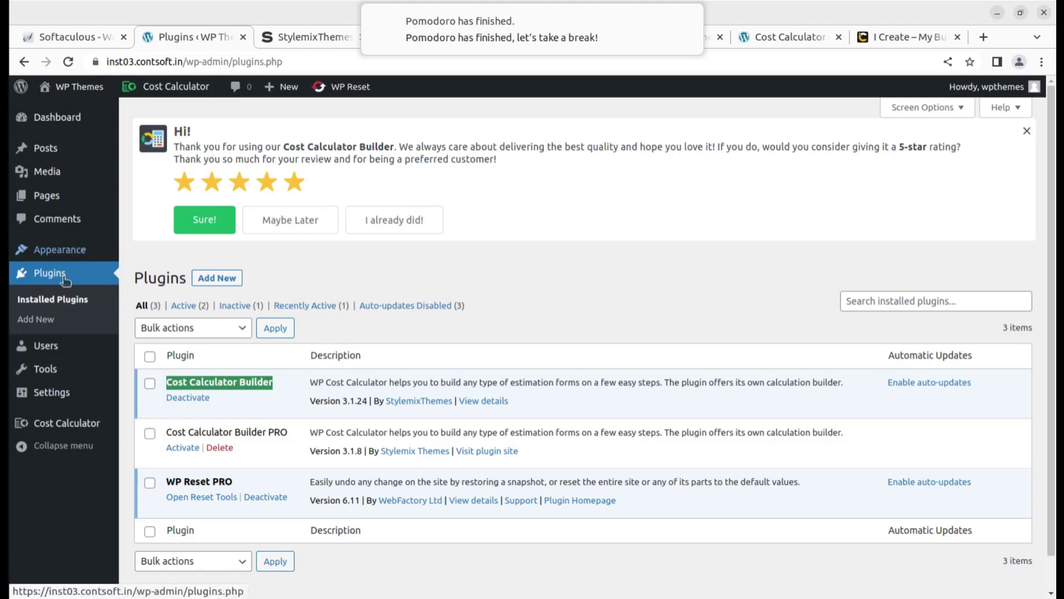
click(48, 321)
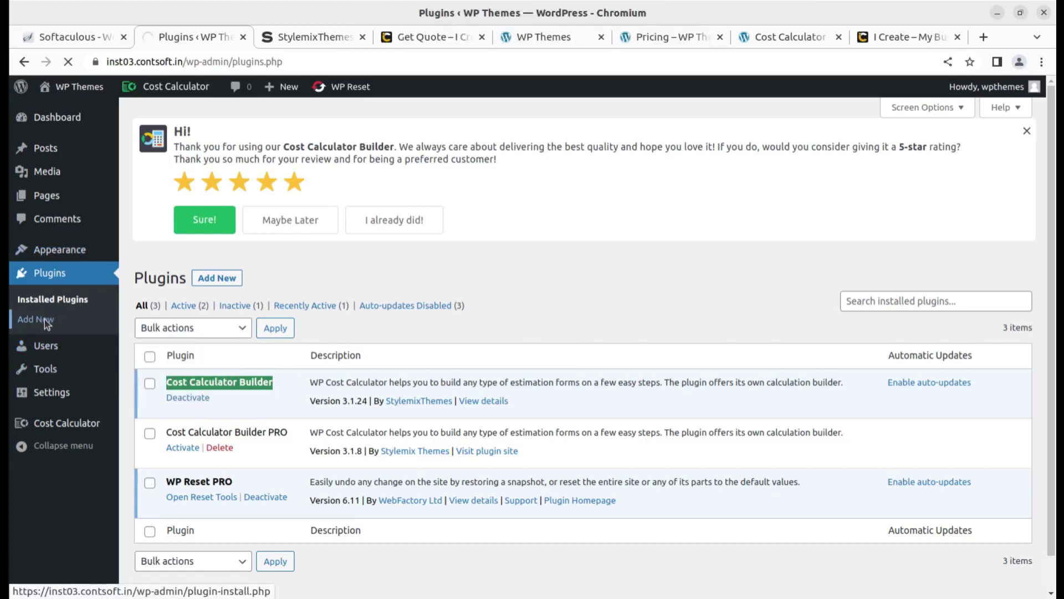
click(854, 314)
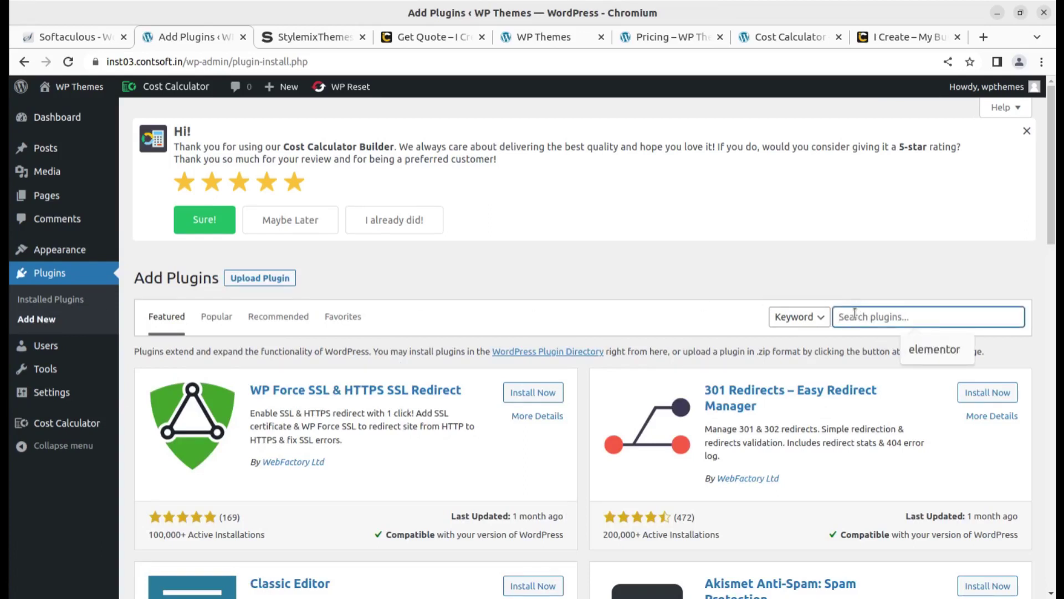
key(ctrl+v)
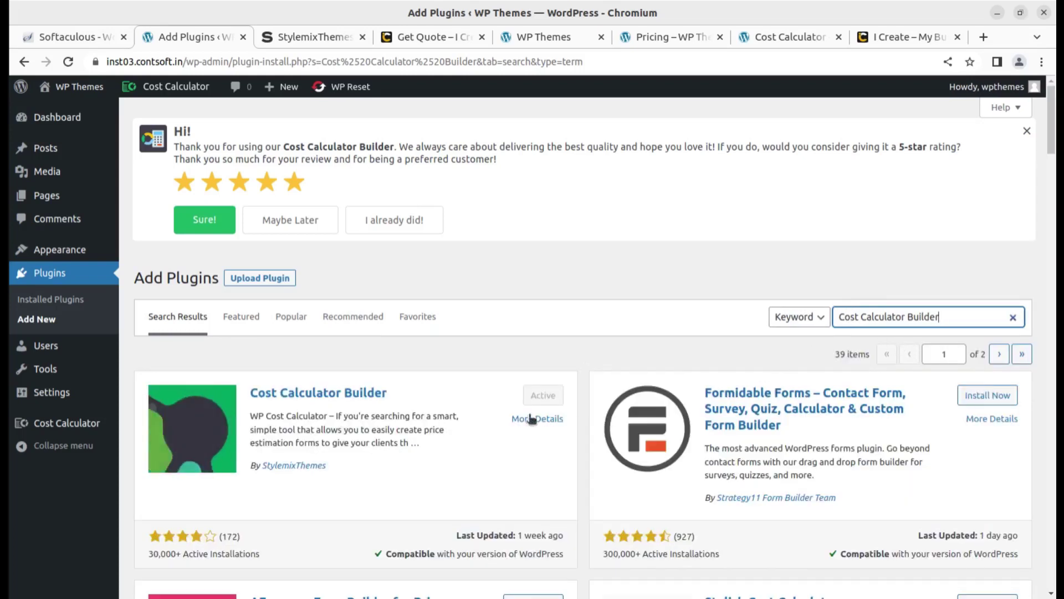
scroll(448, 427, down, 3)
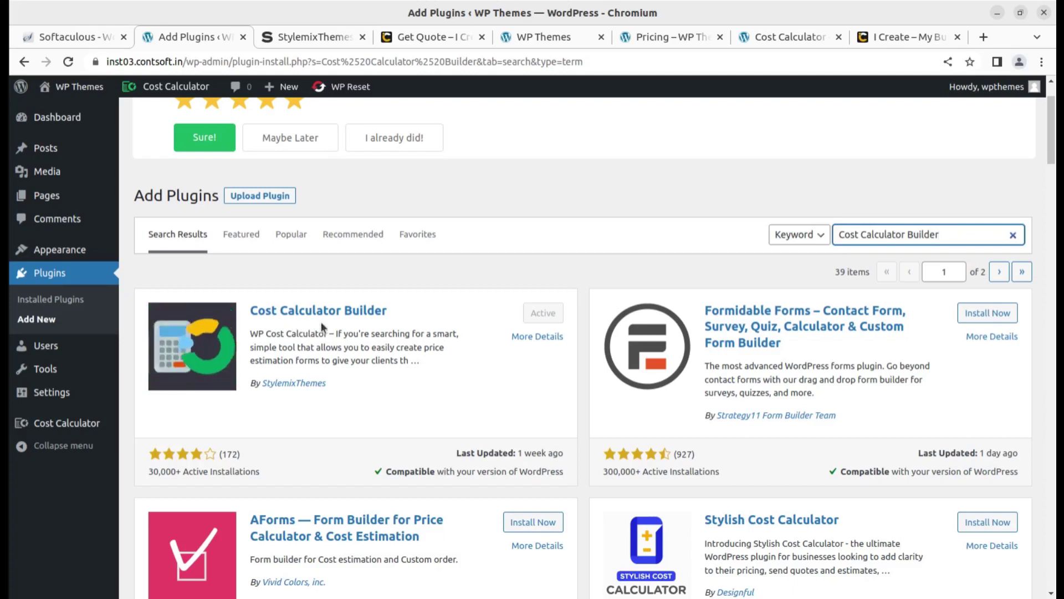
- Glance at the Pricing and Get Quote pages, close the StylemixThemes tab and return to the Add Plugins page
click(661, 34)
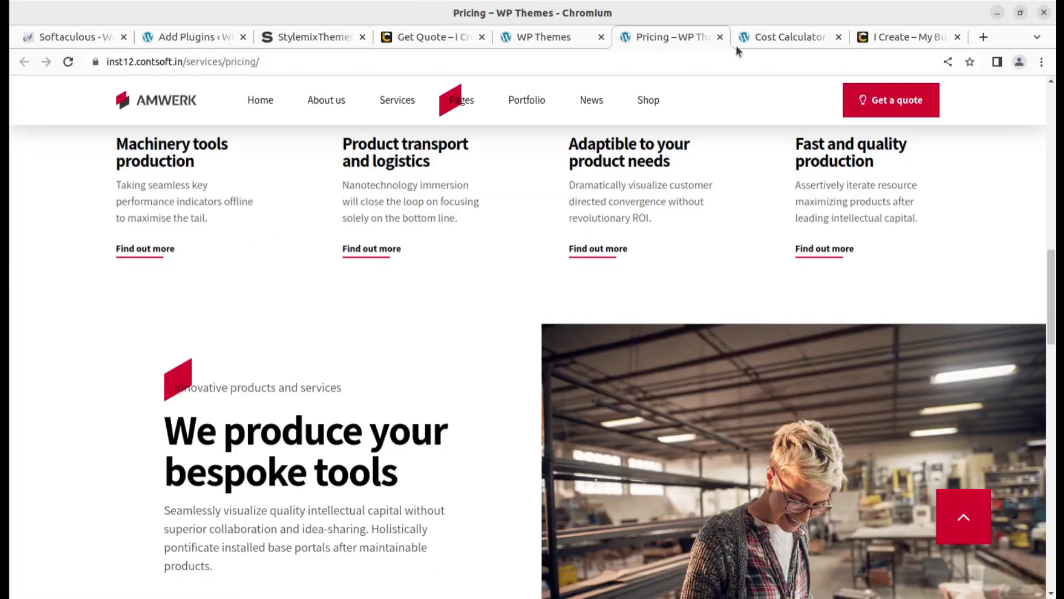
click(433, 38)
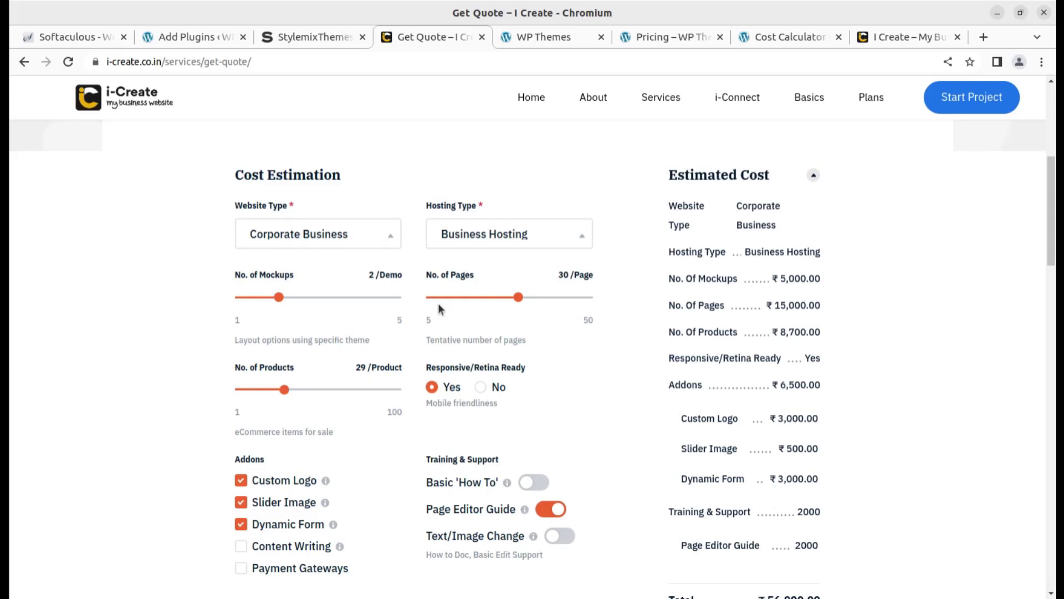
click(324, 37)
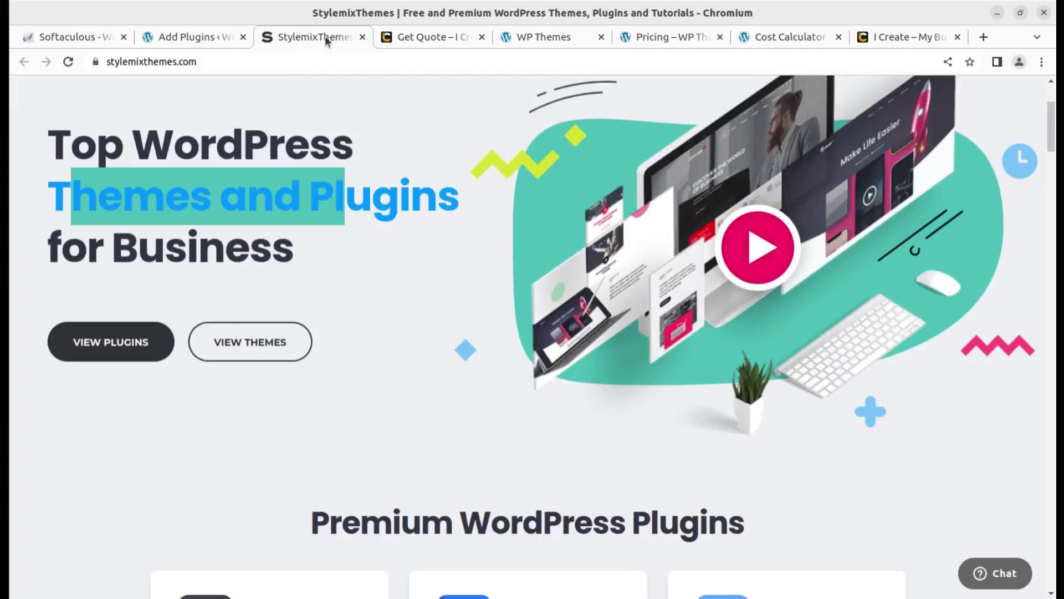
click(362, 38)
click(184, 36)
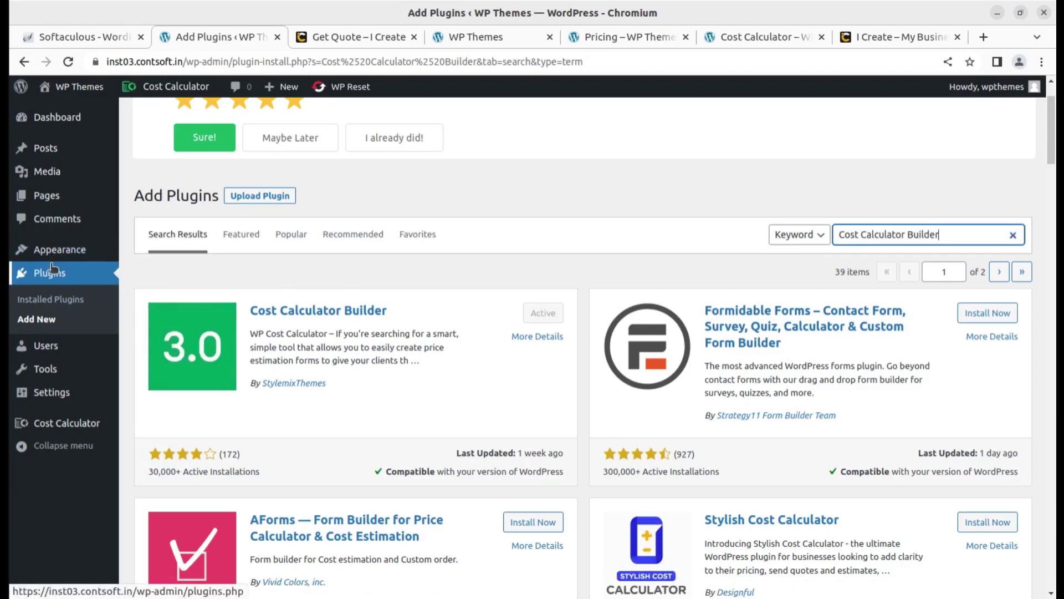
- Open the Create a Website calculator for editing in the Cost Calculator plugin and look through its fields
mouse_move(154, 89)
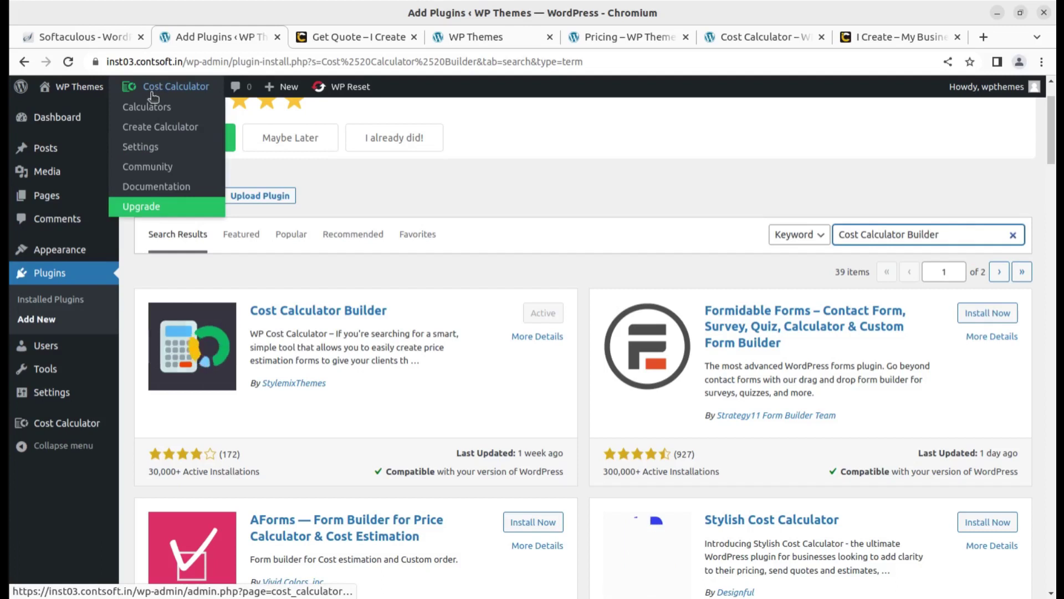
click(152, 93)
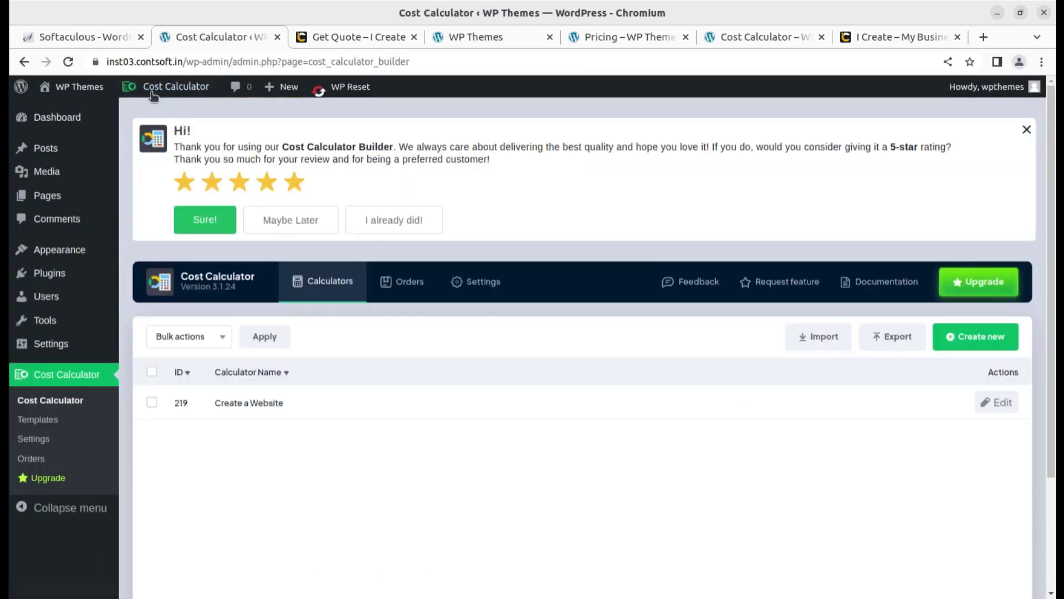
mouse_move(311, 392)
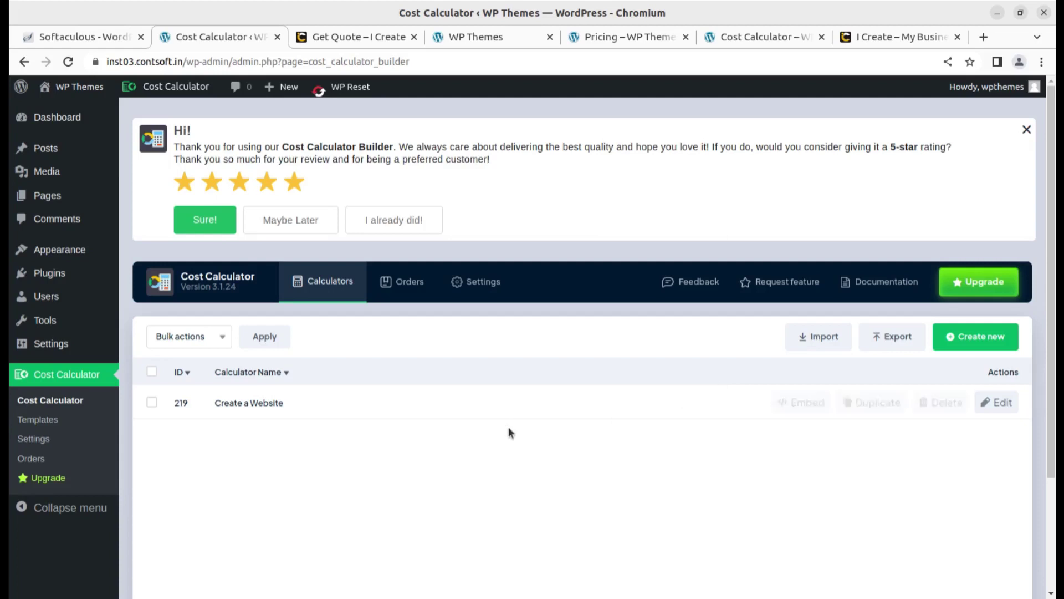
mouse_move(821, 399)
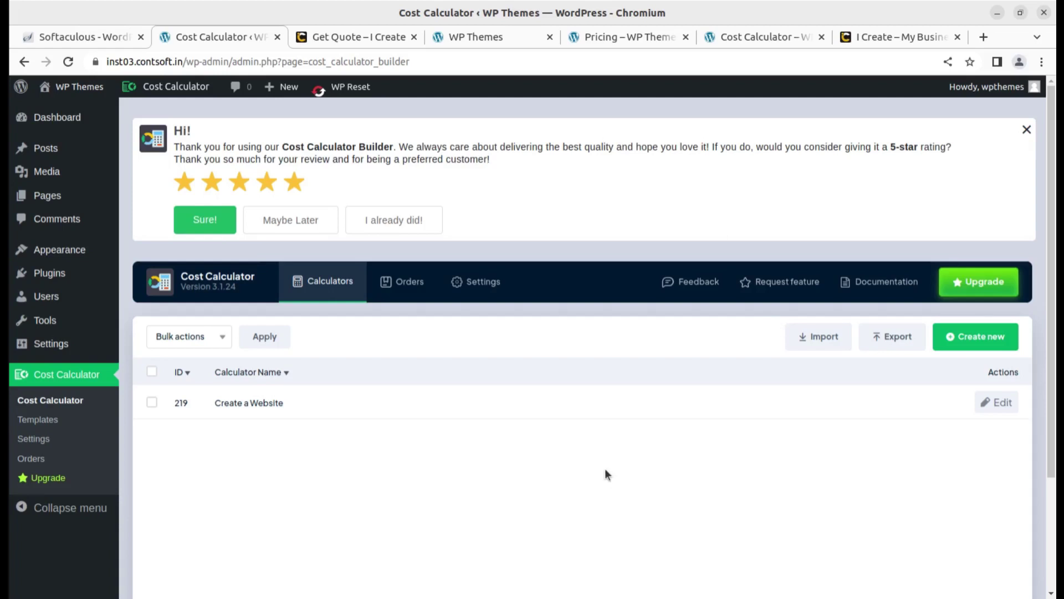
click(244, 405)
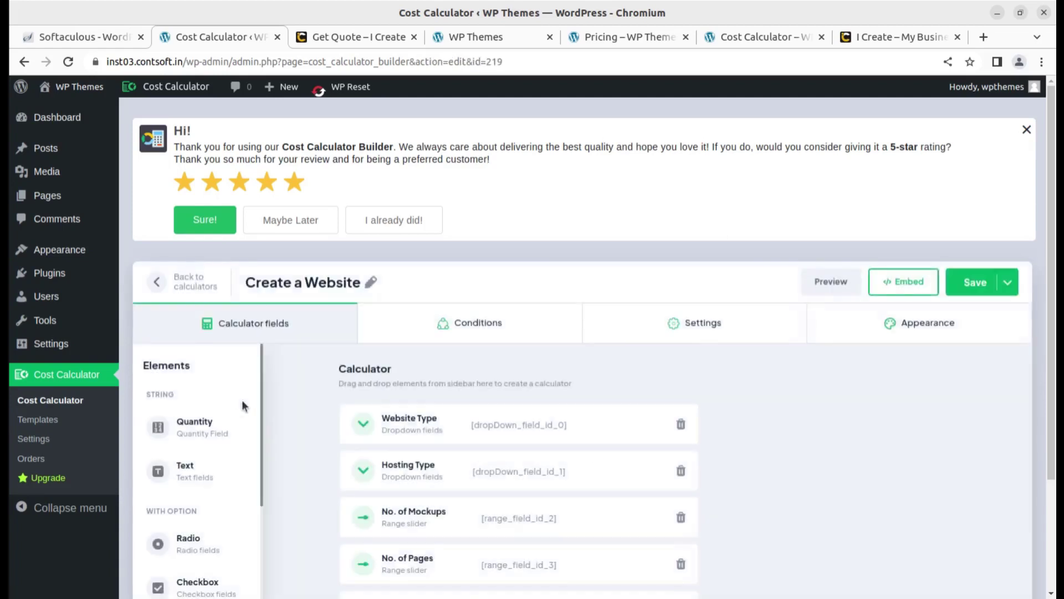
scroll(641, 375, down, 3)
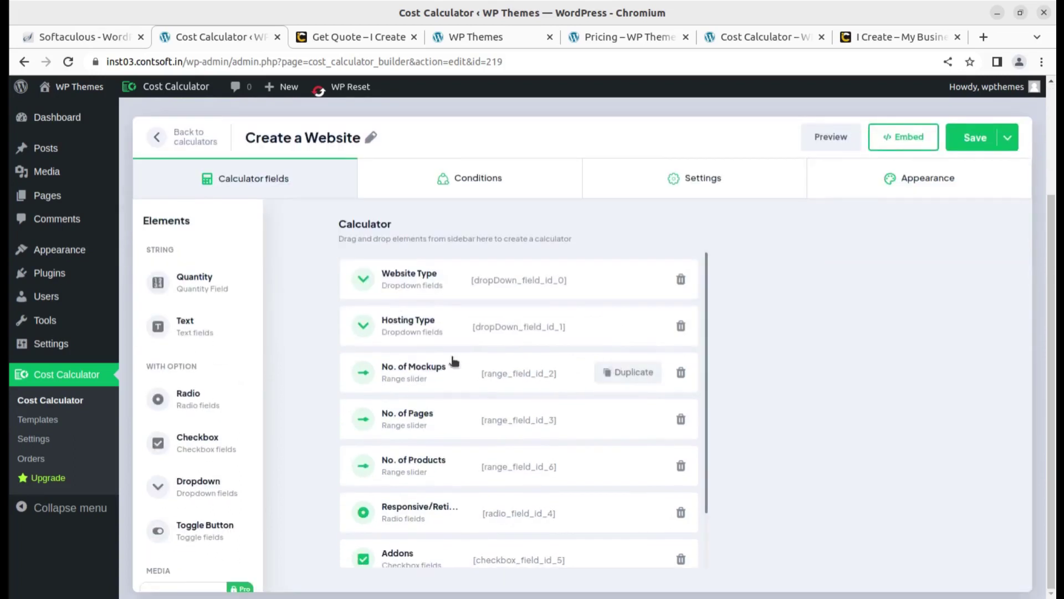
scroll(468, 345, down, 2)
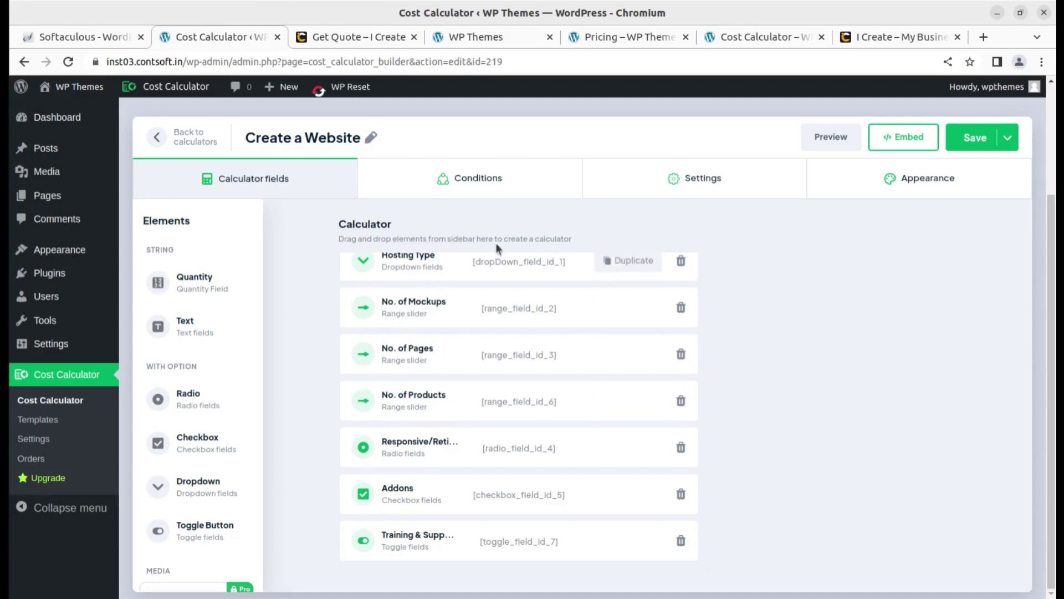
- Look over the I Create home page and compare the Get Quote form with the Create a Website calculator's field list
click(879, 39)
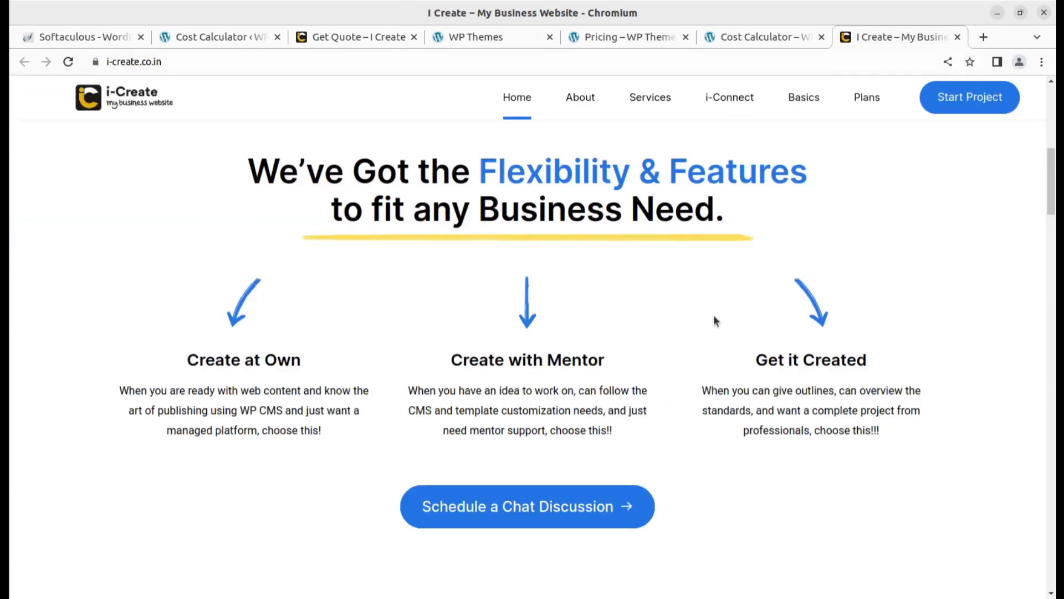
scroll(714, 315, down, 10)
scroll(710, 226, up, 4)
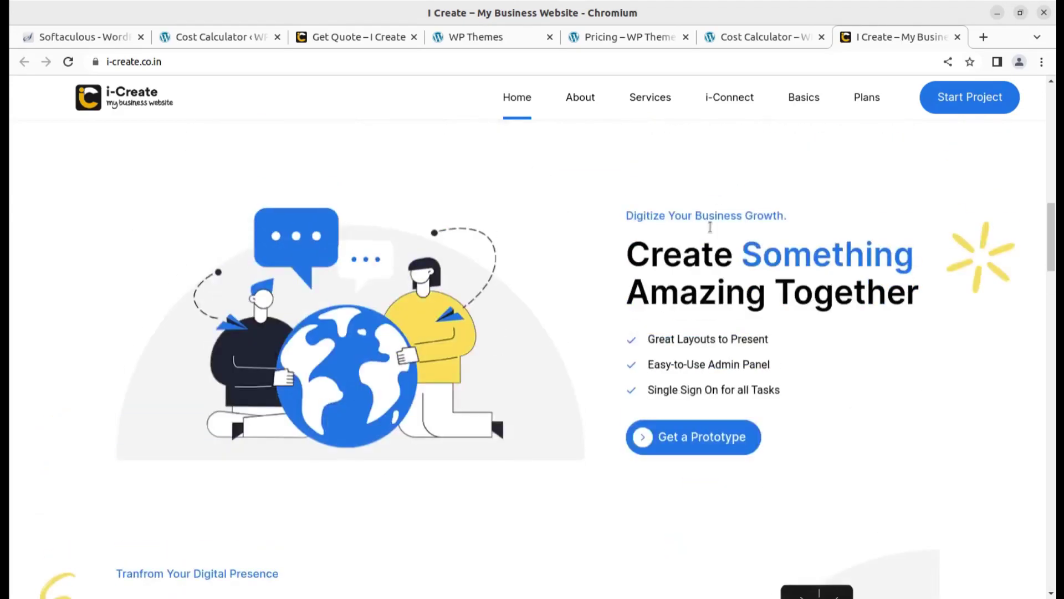
click(744, 38)
click(356, 38)
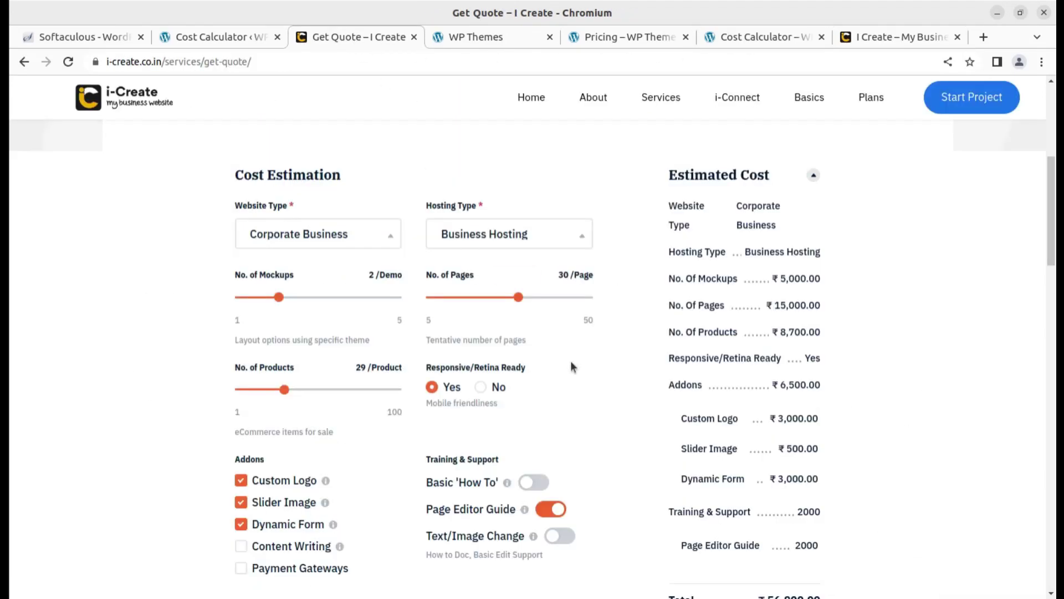
scroll(571, 362, down, 5)
click(224, 36)
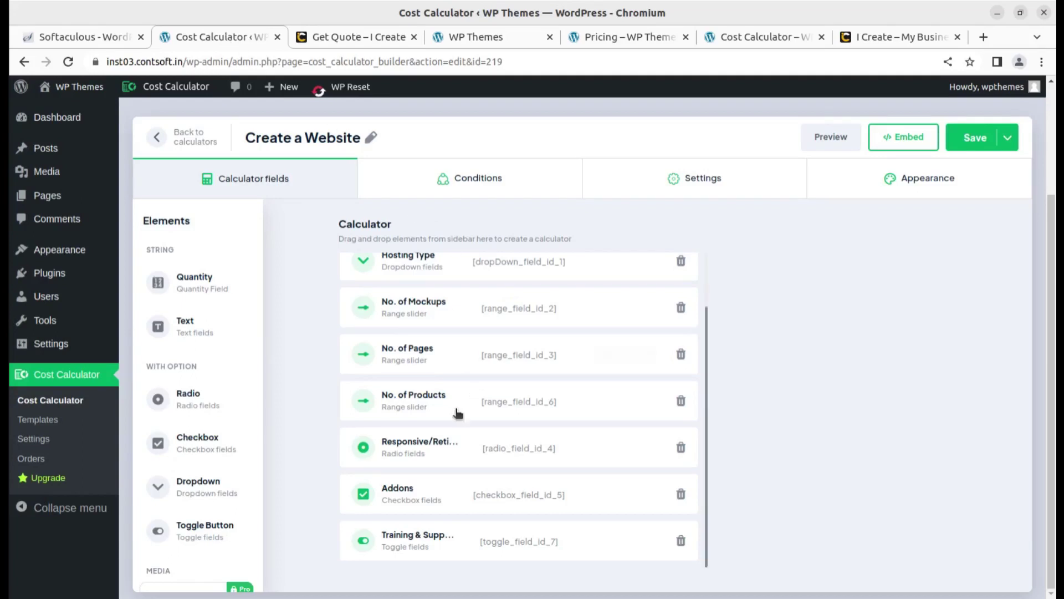
scroll(482, 368, up, 2)
scroll(482, 369, up, 2)
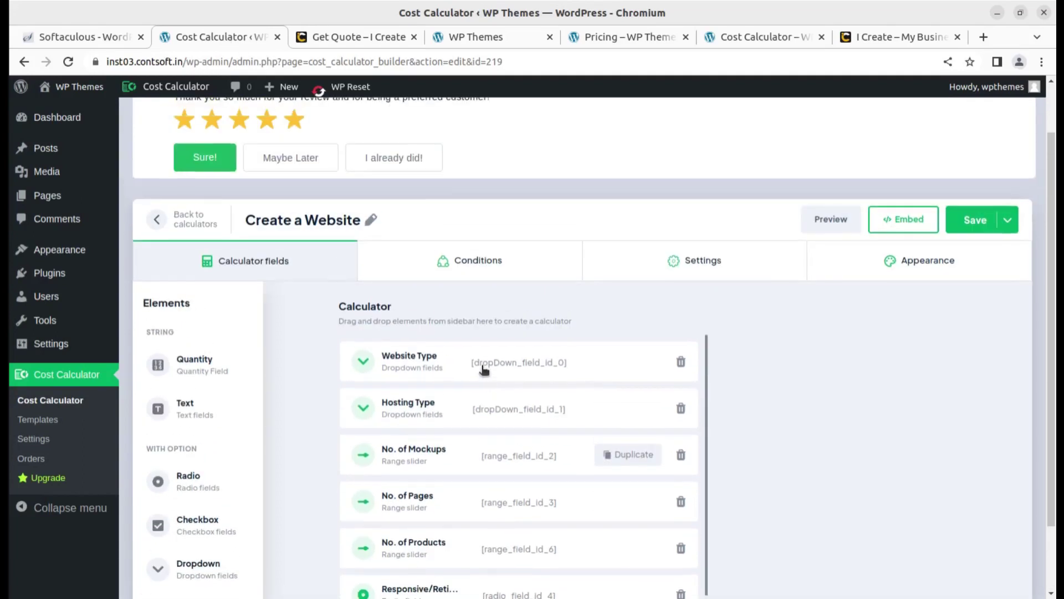
- Look through the Create a Website calculator's field list from Website Type down to Training & Support and back
scroll(216, 383, down, 3)
scroll(231, 447, up, 3)
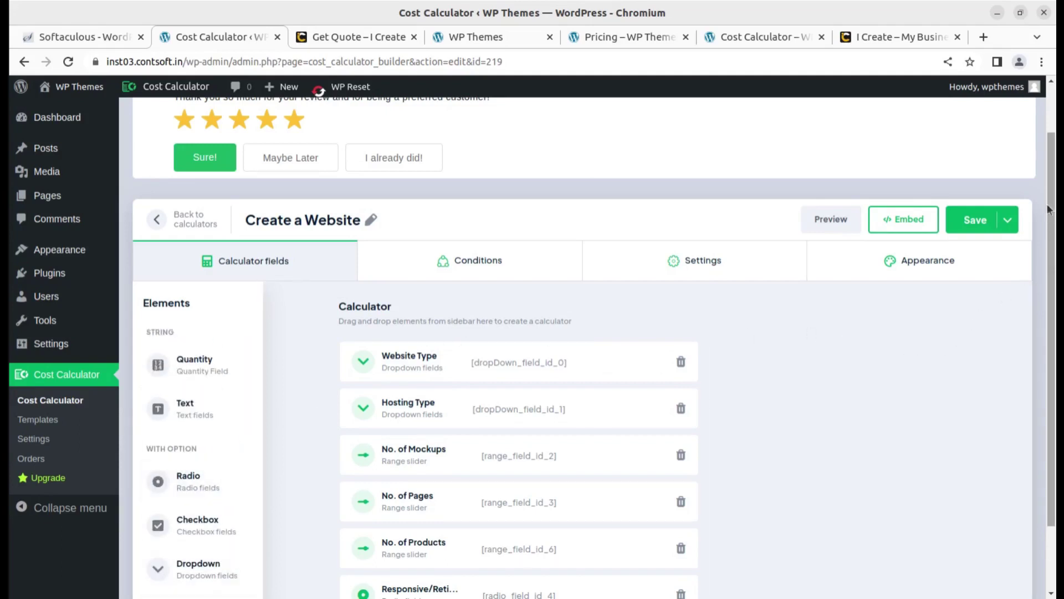
scroll(441, 355, down, 1)
scroll(707, 356, up, 1)
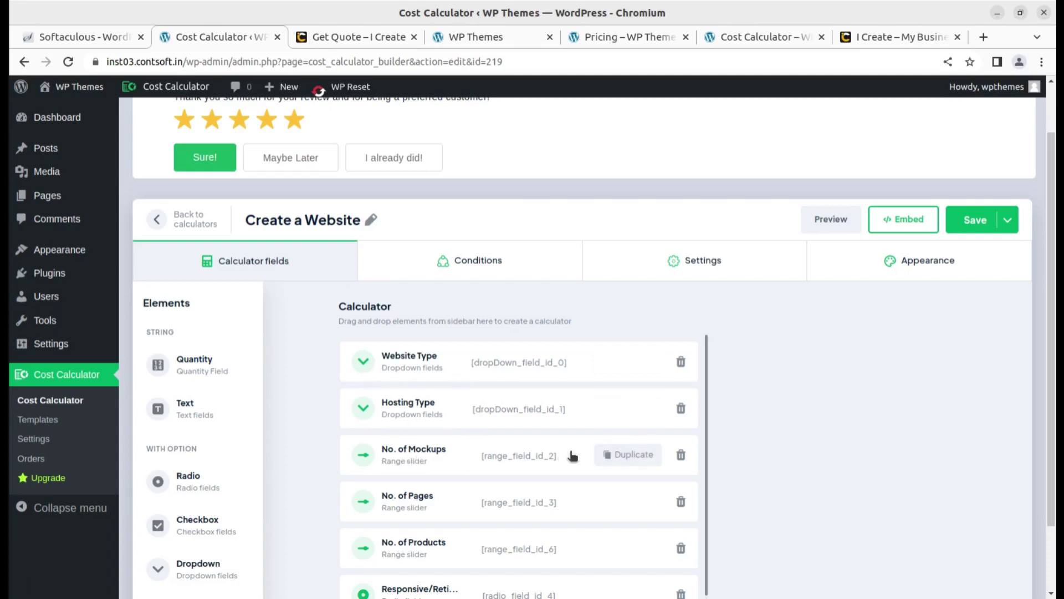
scroll(565, 452, down, 1)
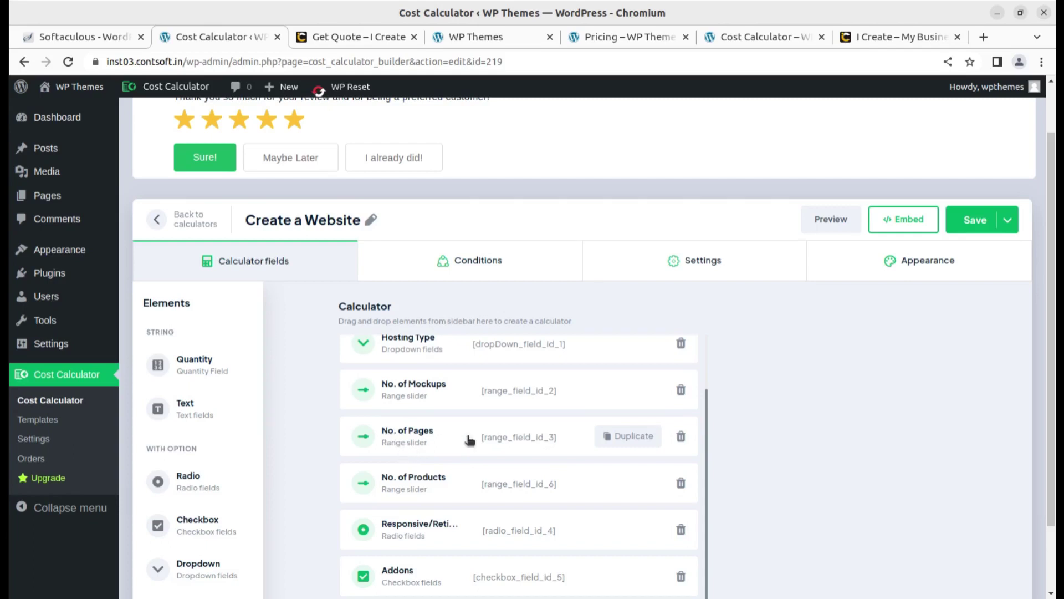
scroll(472, 444, down, 1)
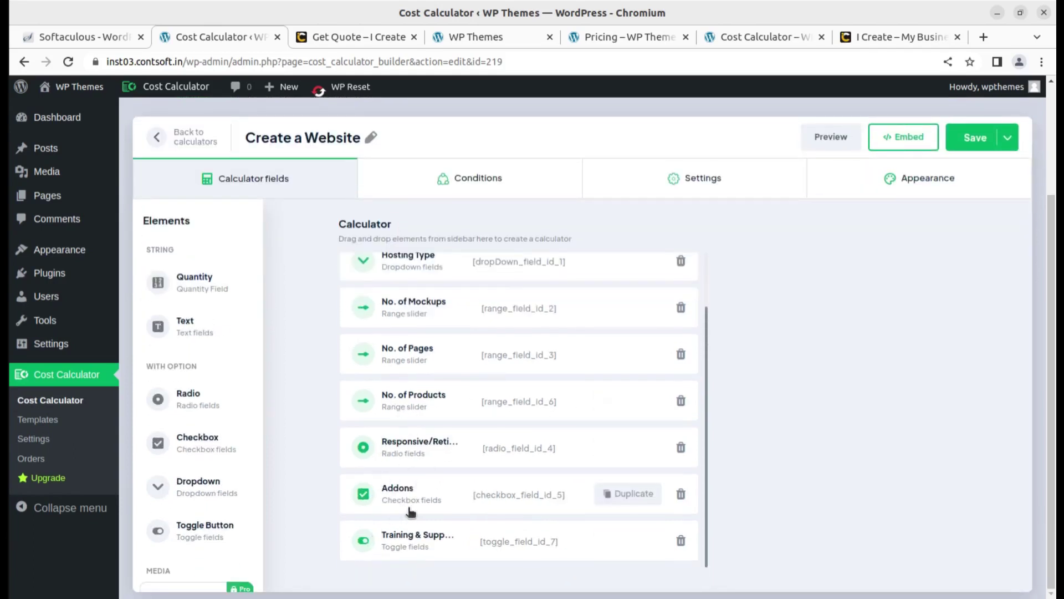
scroll(427, 482, up, 1)
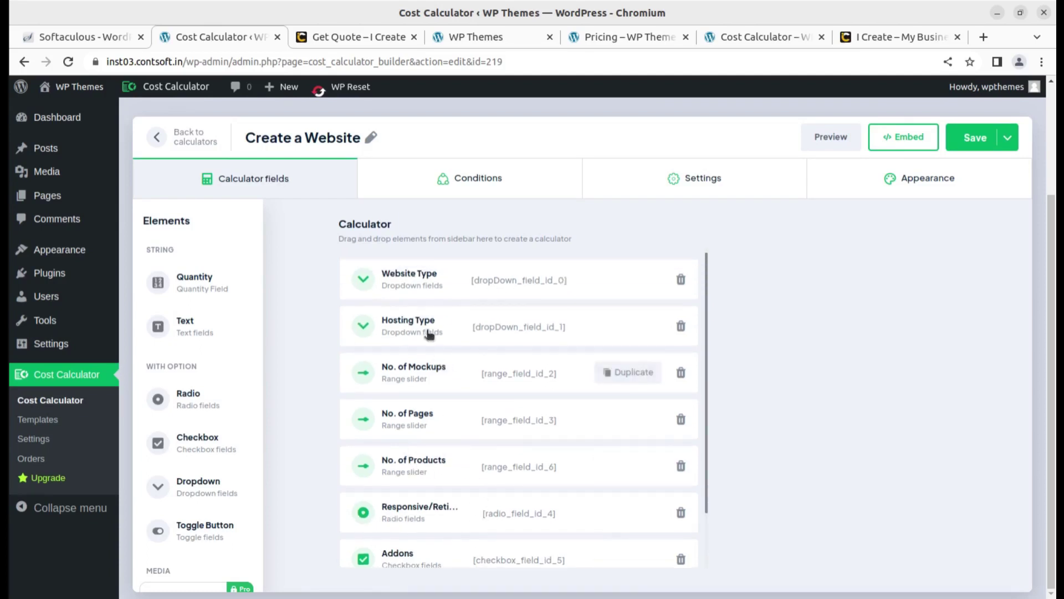
- Review the Website Type dropdown's main settings, options, default value choices and total label types, then close it without saving
click(424, 291)
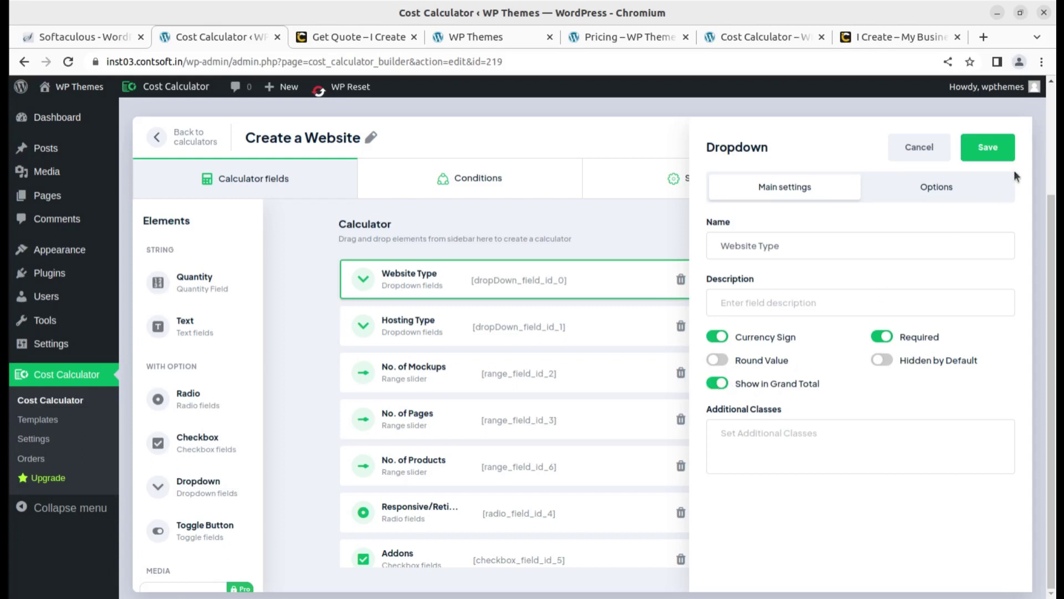
click(938, 194)
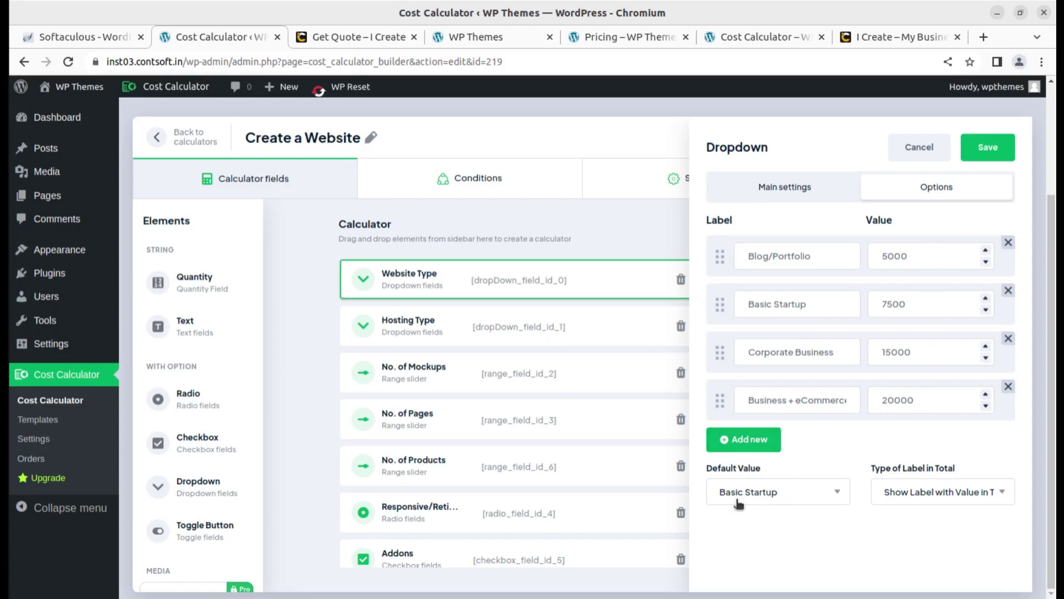
click(1001, 501)
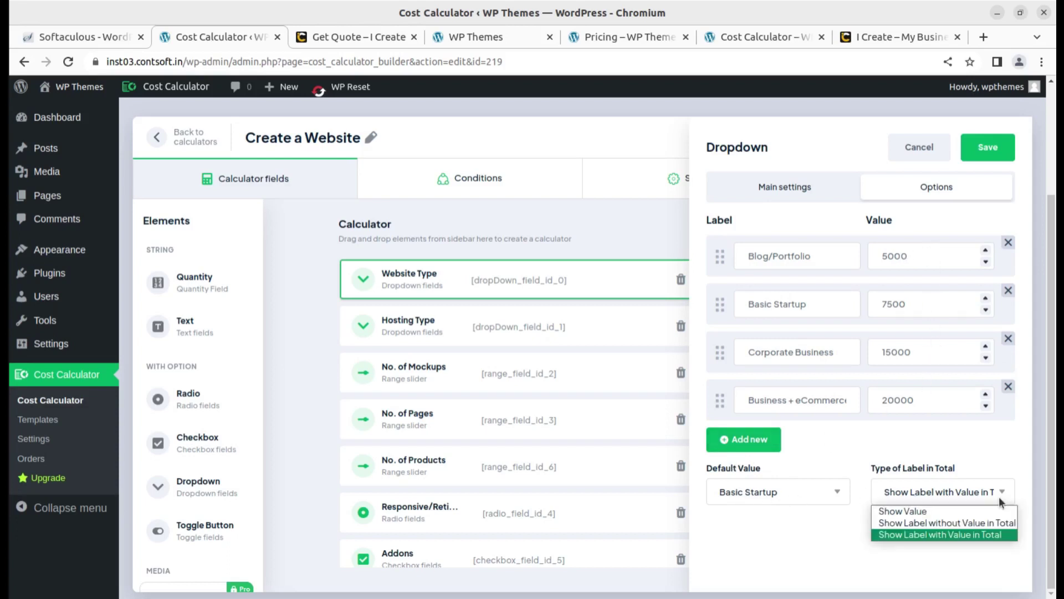
click(733, 526)
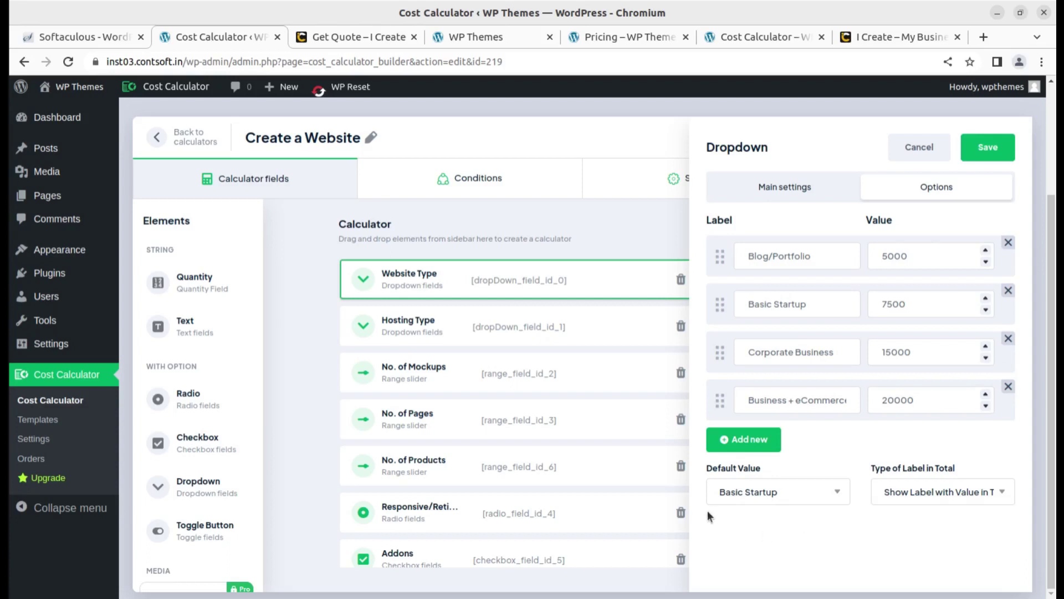
click(779, 494)
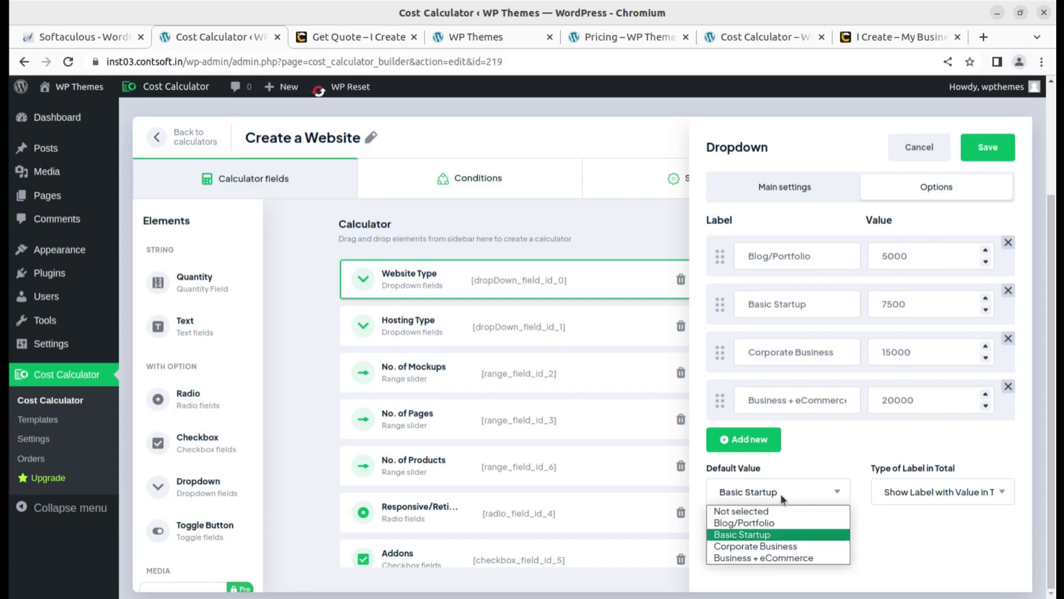
click(868, 541)
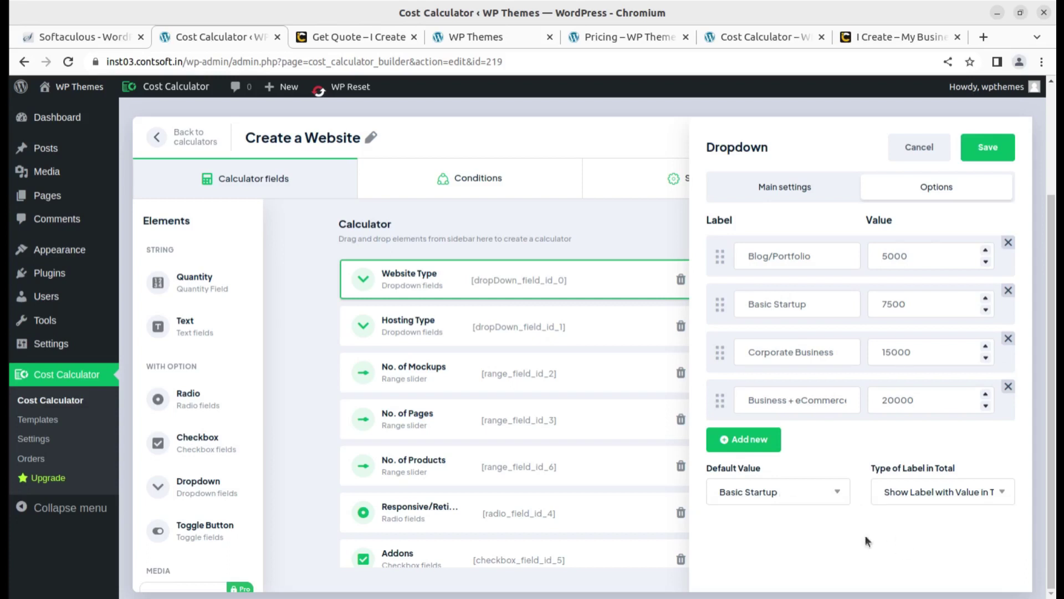
click(797, 498)
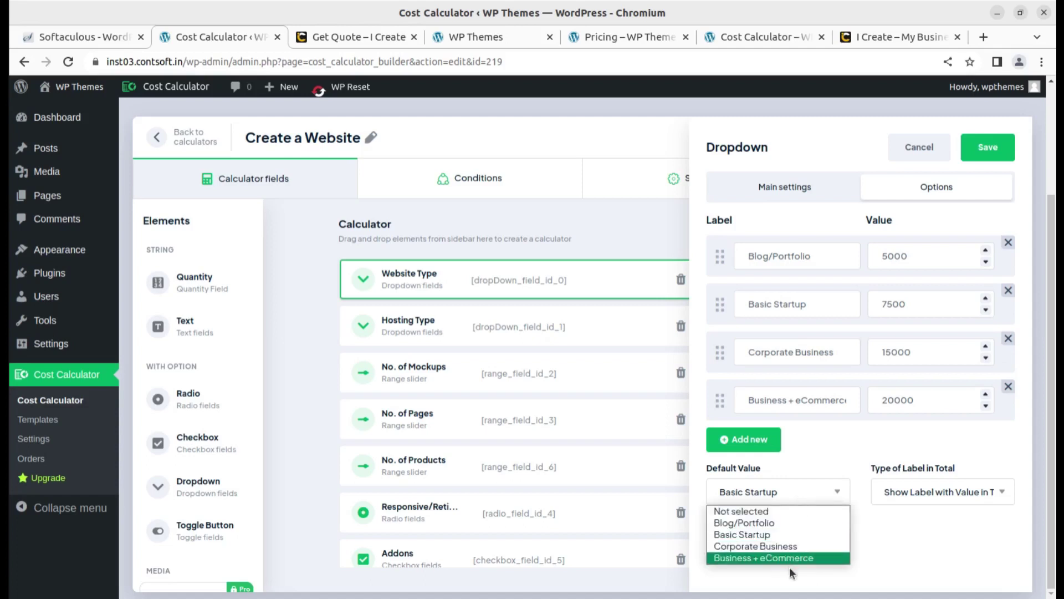
click(961, 544)
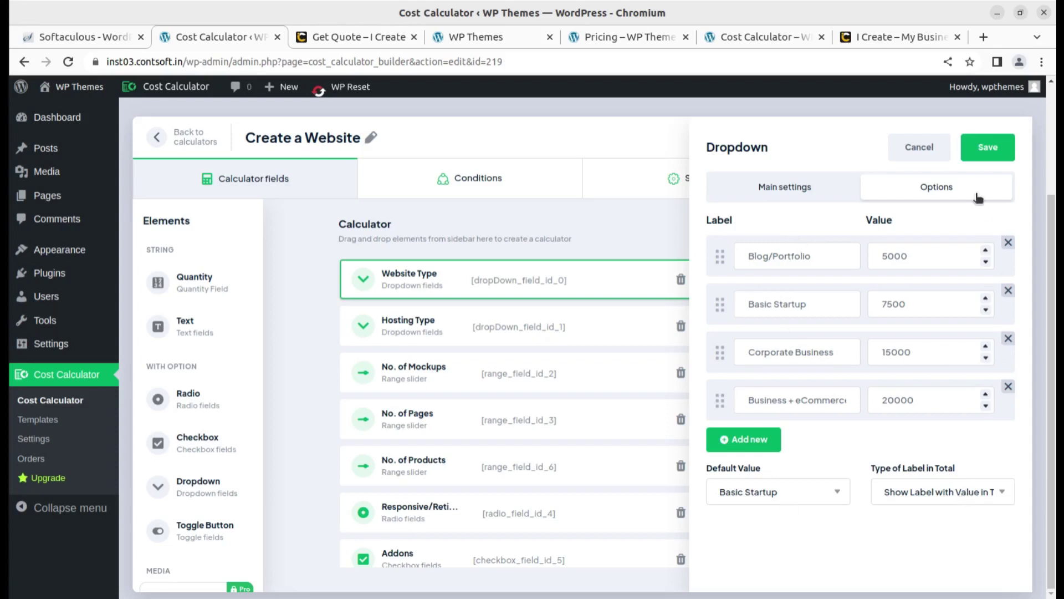
click(919, 148)
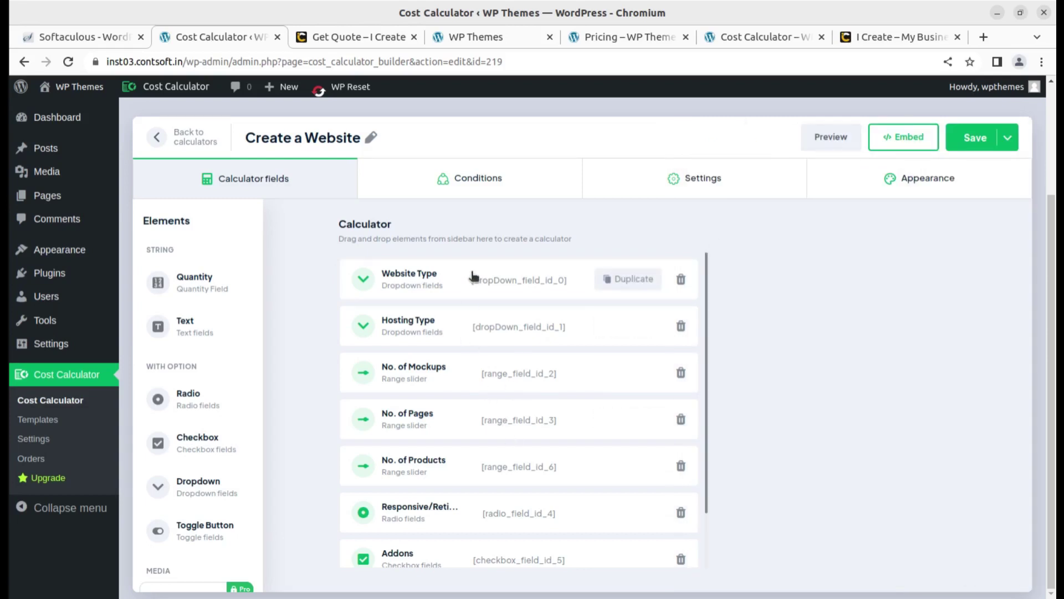
- Review the calculator's embed options for manual shortcode insertion, existing pages and a new page, then close them
click(893, 141)
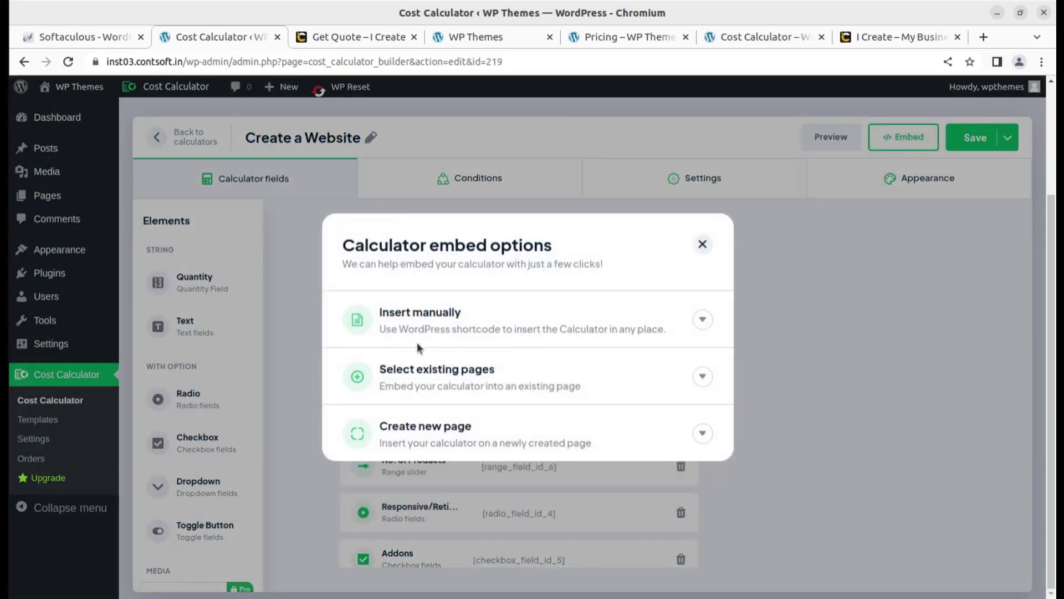
click(702, 320)
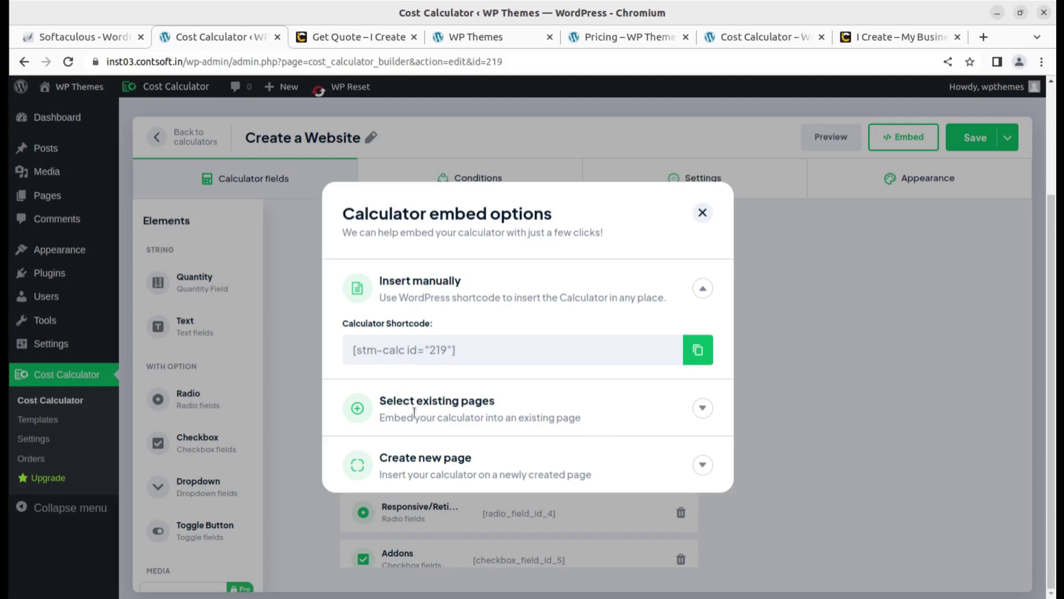
click(702, 409)
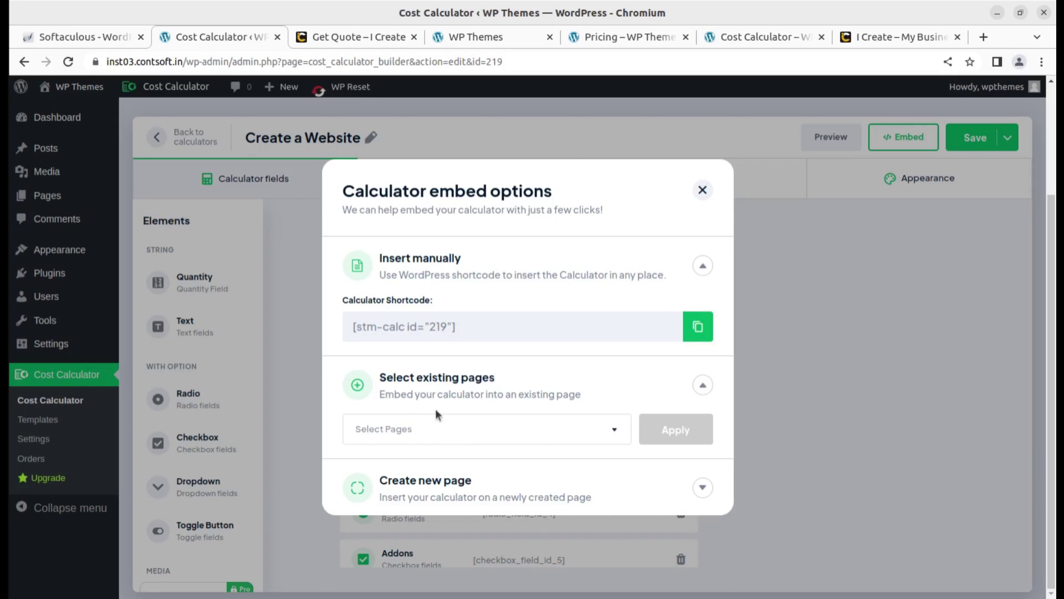
click(534, 436)
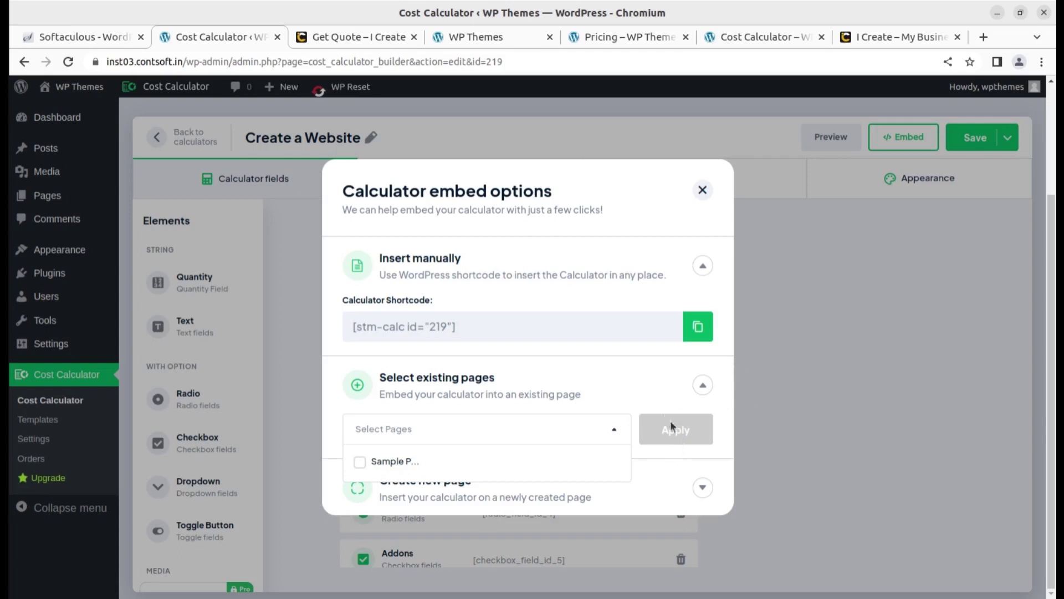
click(703, 387)
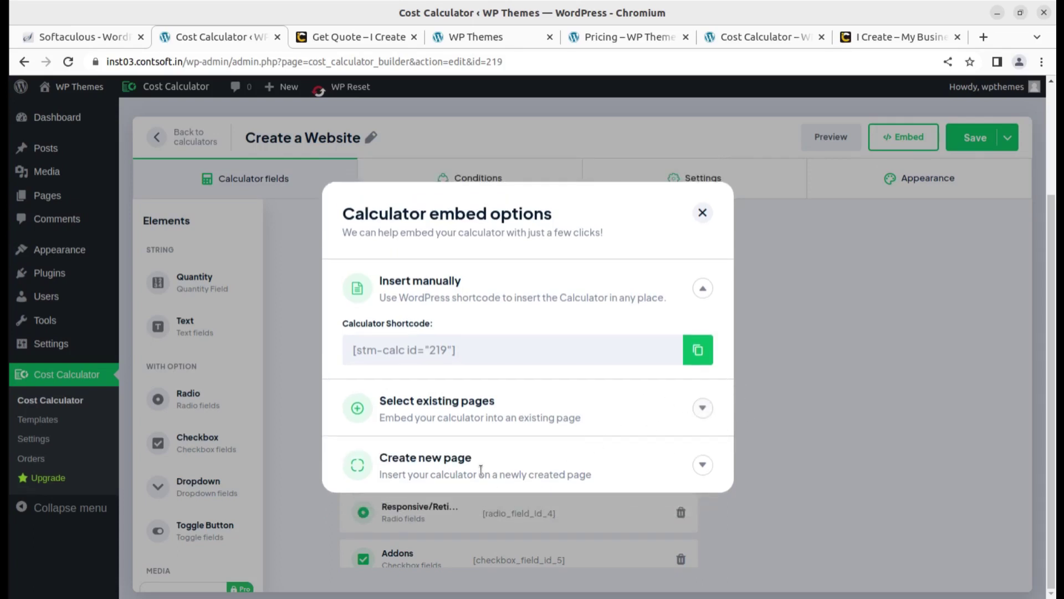
click(703, 468)
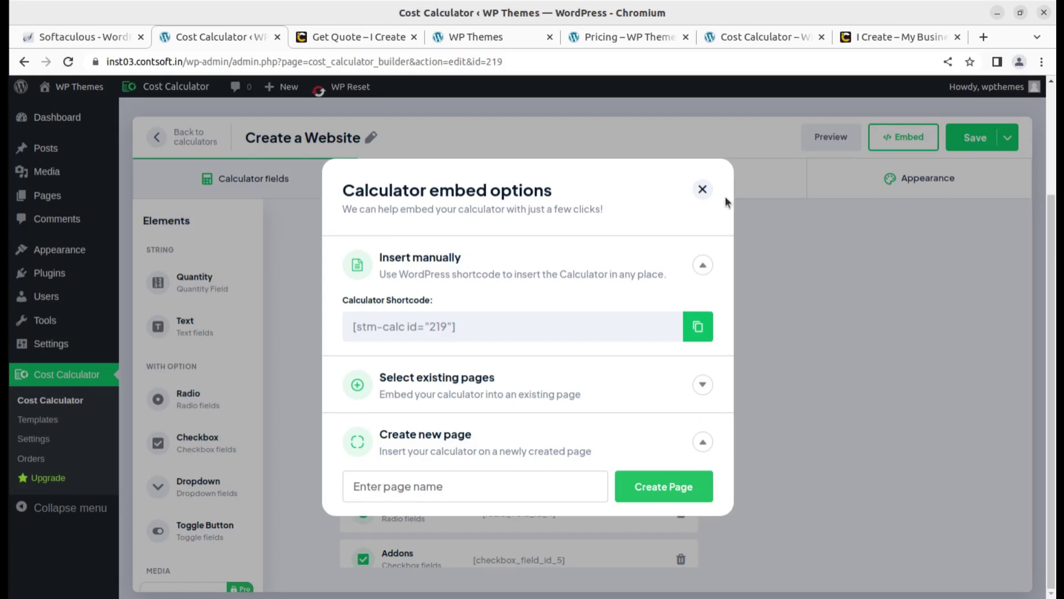
click(702, 189)
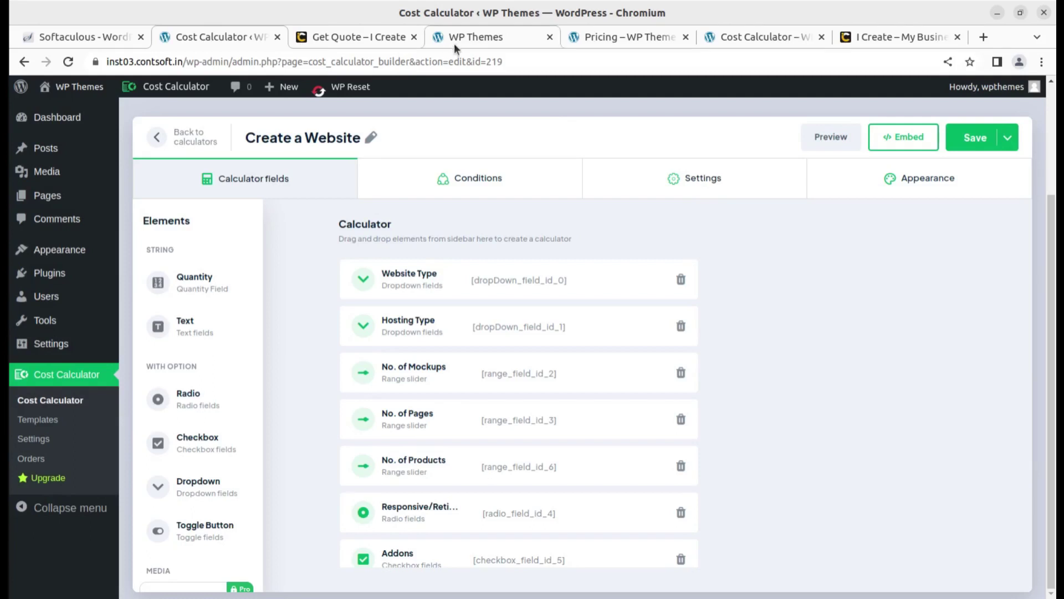
- Glance at the Get Quote form and the I Create home page's i-Connect links, then return to the calculator editor
click(362, 40)
scroll(469, 283, up, 3)
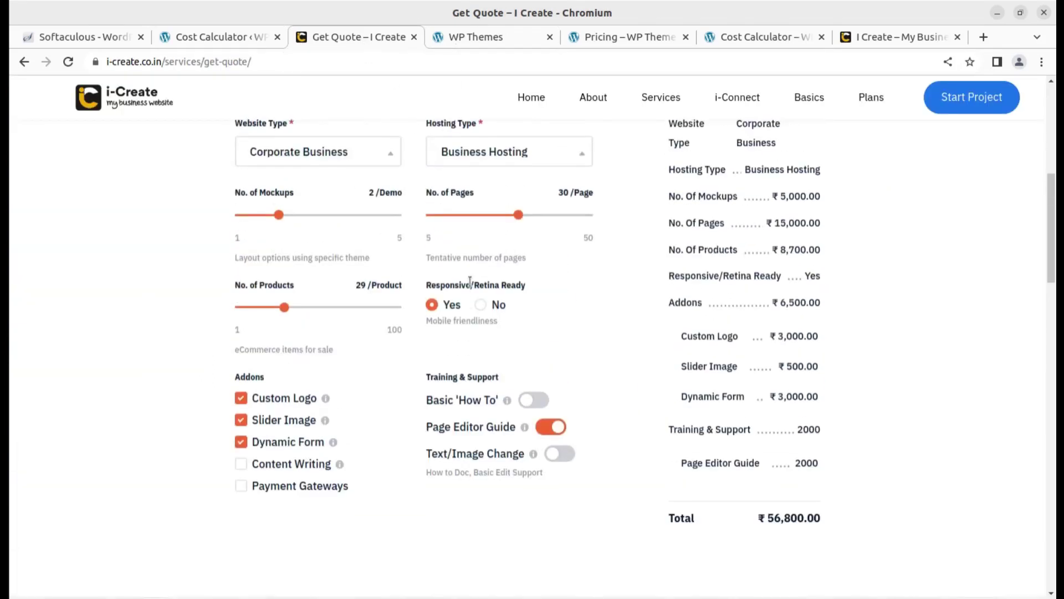
click(903, 41)
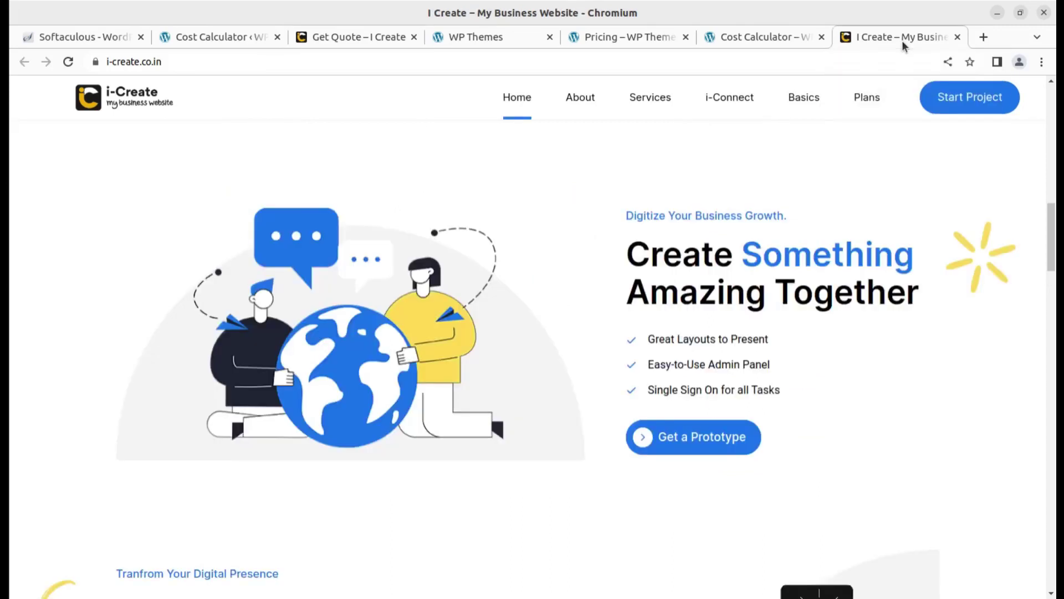
scroll(817, 126, up, 7)
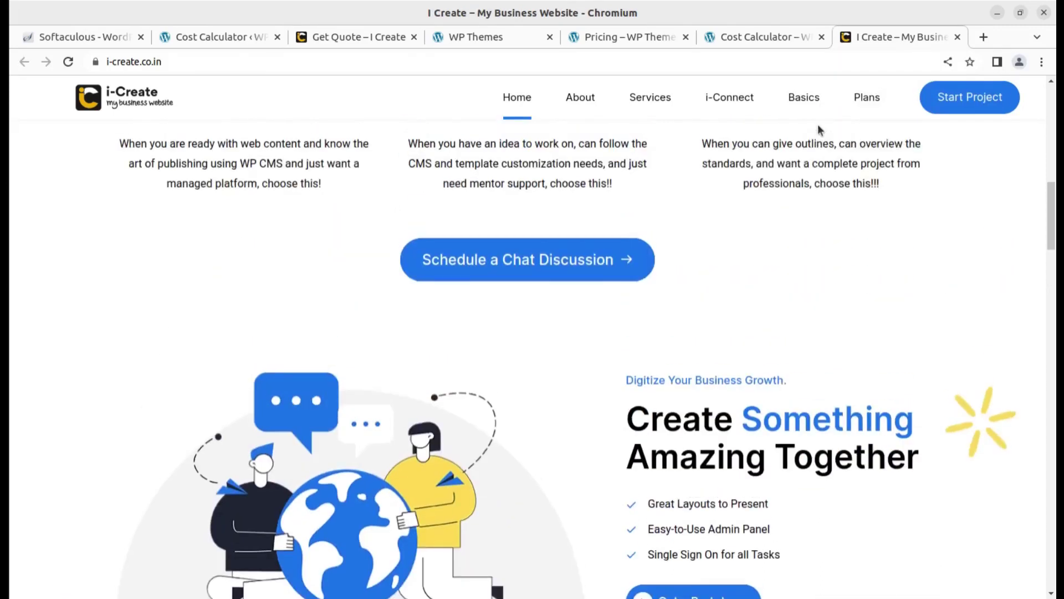
scroll(684, 171, up, 5)
mouse_move(724, 89)
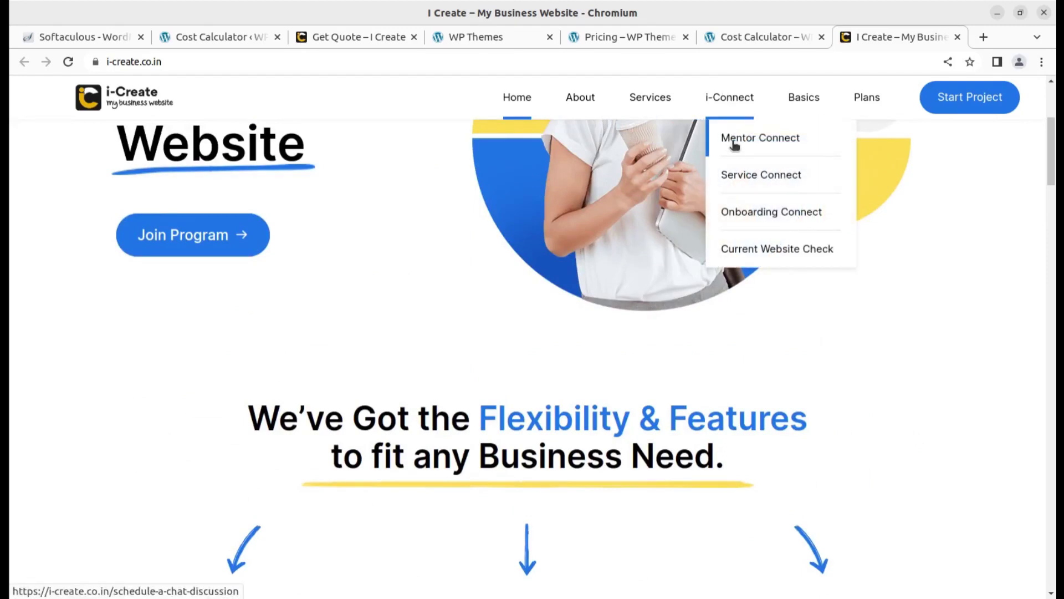
click(348, 37)
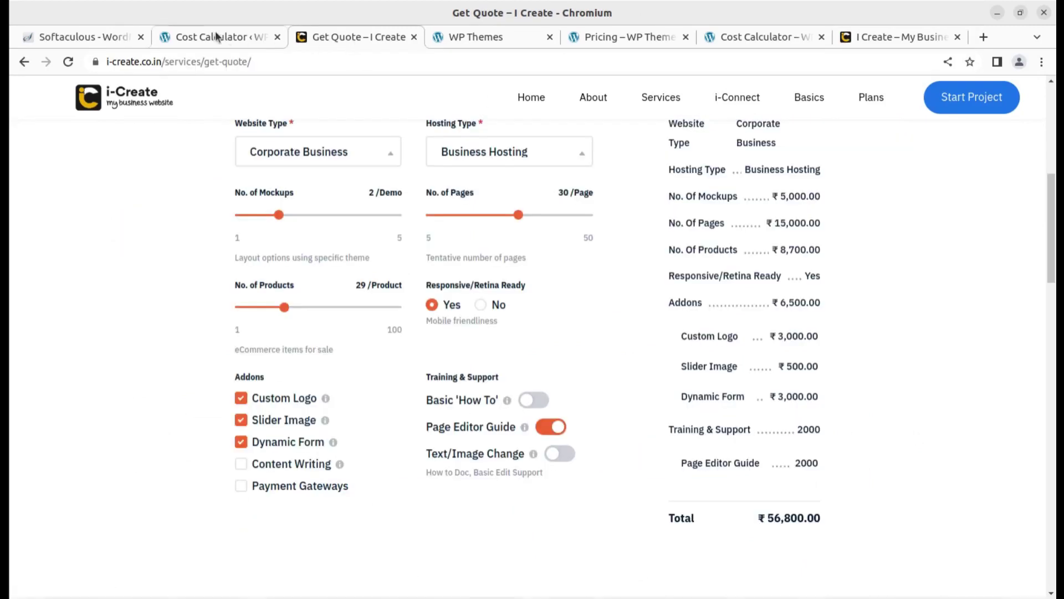
click(216, 37)
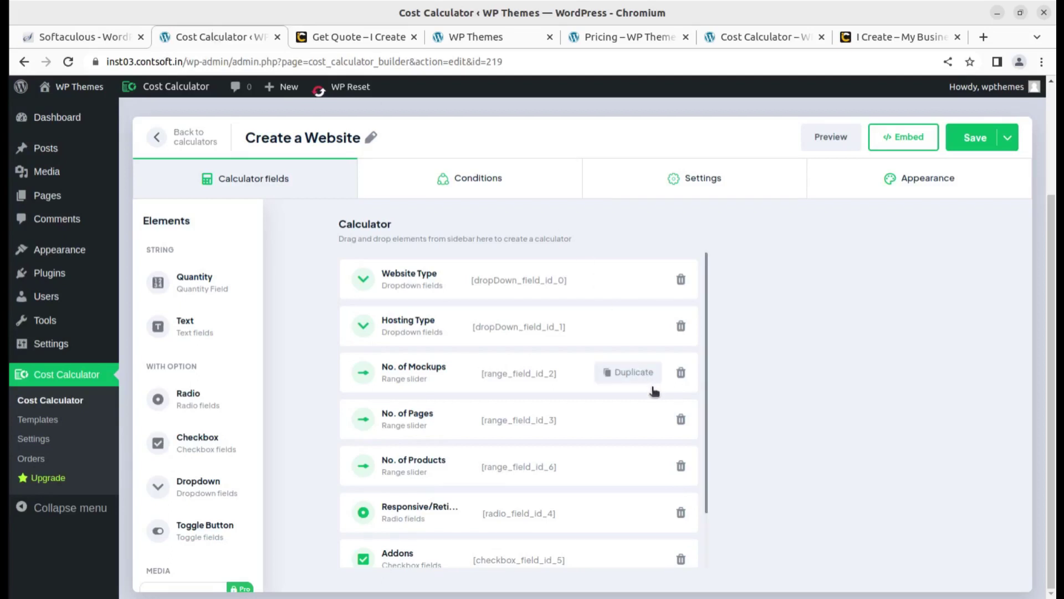
- Look through the calculator's String and With Option elements, from Quantity and Text to Radio, Checkbox, Dropdown and Toggle Button
scroll(245, 399, down, 3)
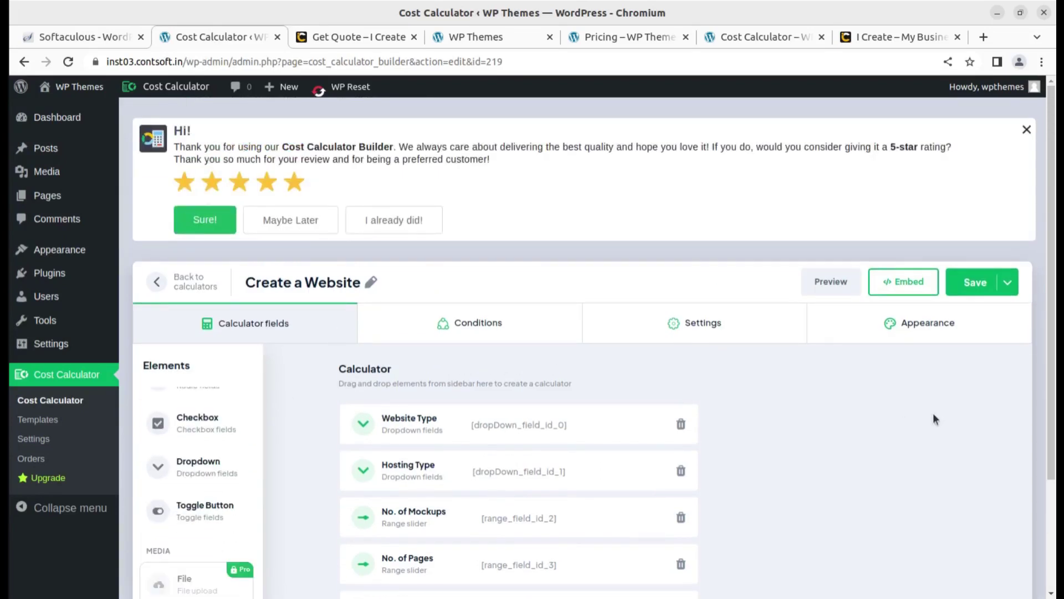
scroll(1055, 183, down, 2)
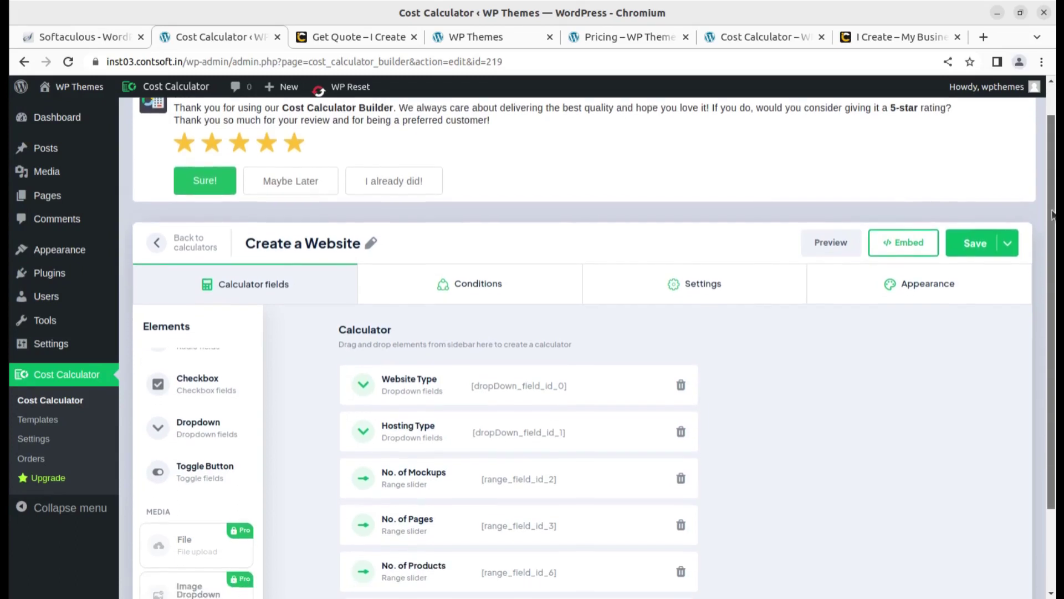
scroll(226, 429, up, 3)
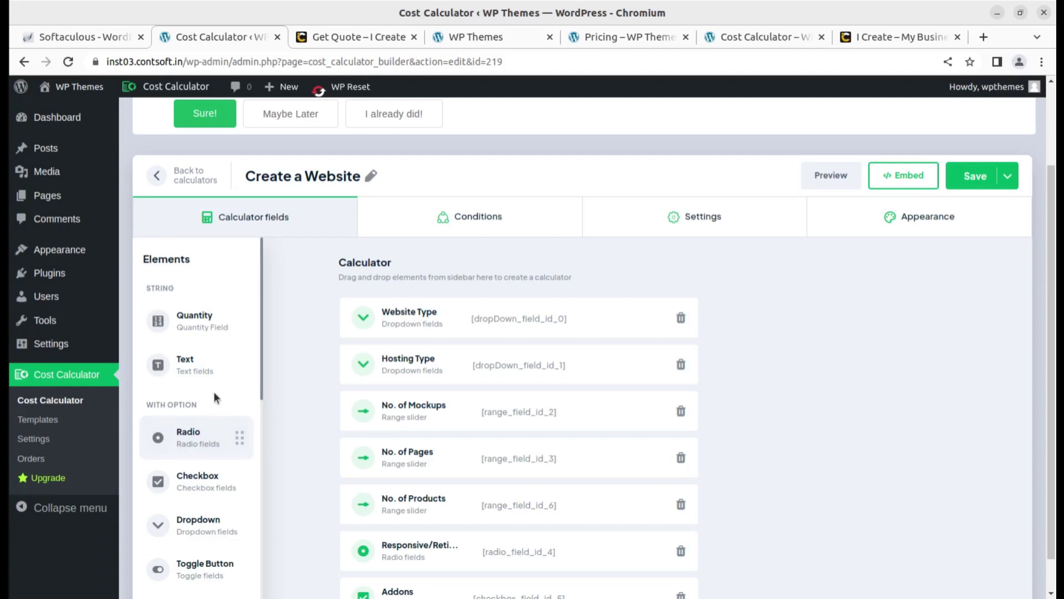
scroll(214, 394, up, 2)
scroll(240, 438, down, 2)
scroll(239, 438, up, 2)
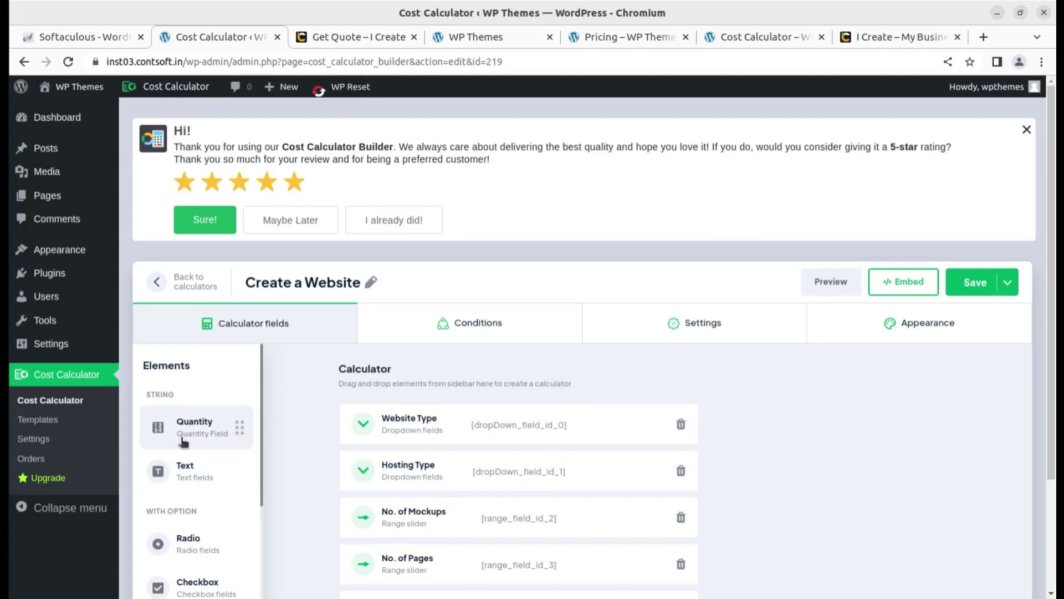
scroll(205, 477, down, 3)
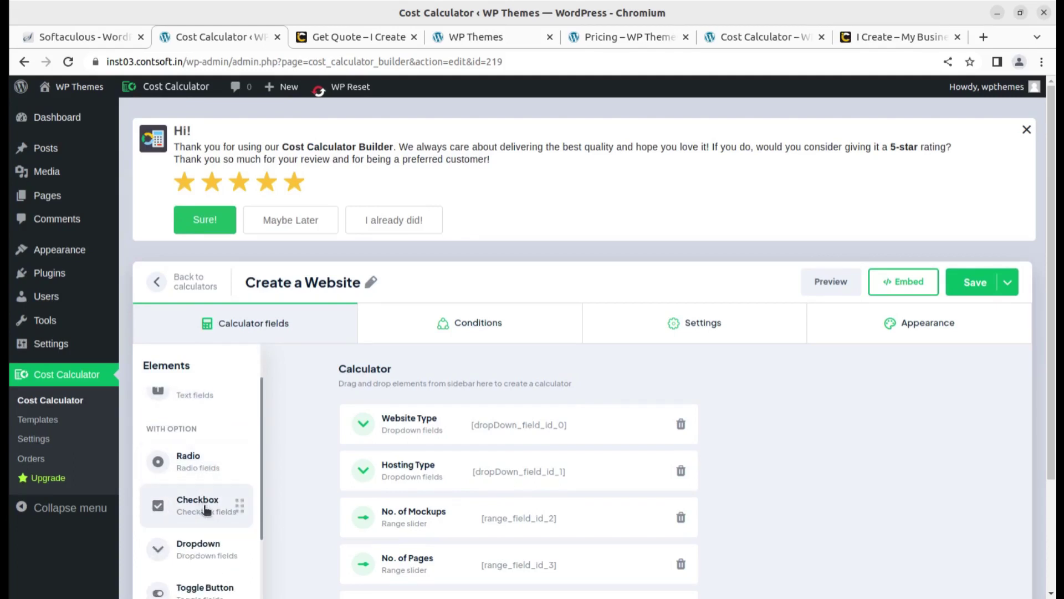
scroll(209, 499, down, 3)
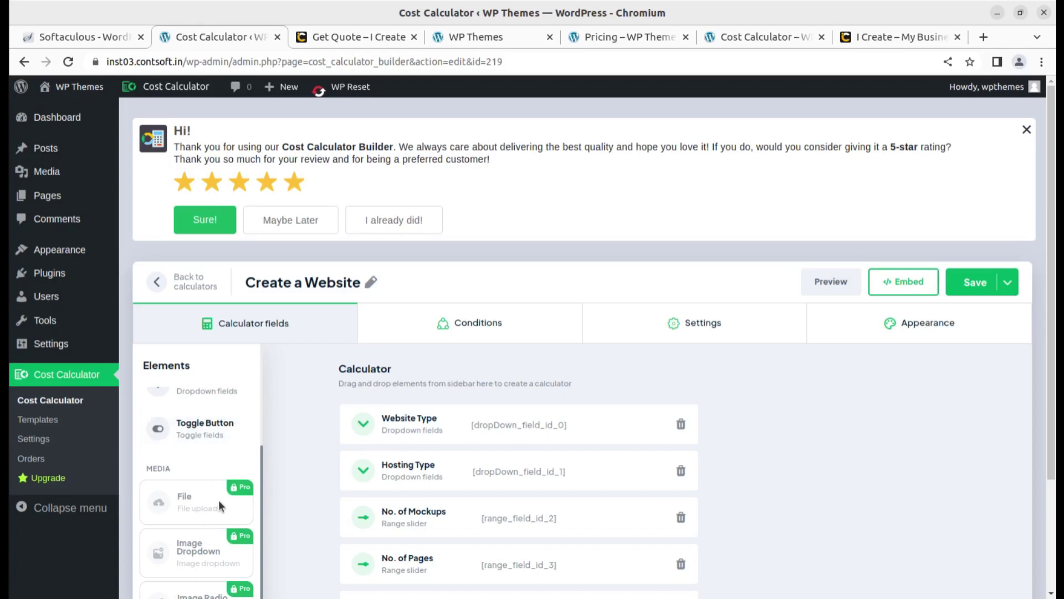
- Look through the Media, Slider, Date and Misc elements down to the Line divider, and return toward the beginning of the list
scroll(225, 507, down, 3)
scroll(227, 507, up, 3)
scroll(203, 557, down, 1)
scroll(202, 561, down, 1)
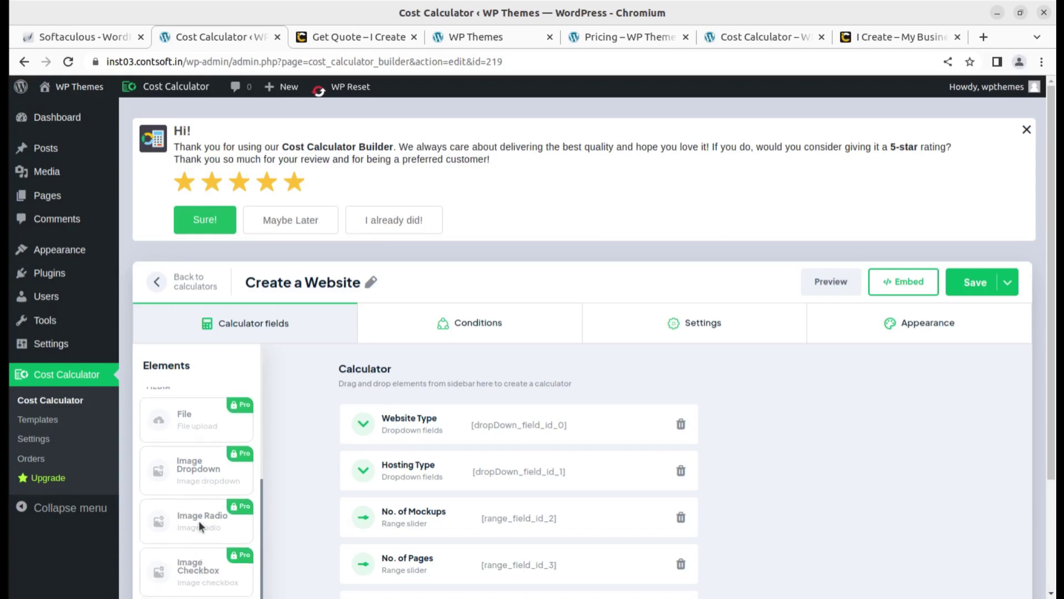
scroll(198, 527, down, 2)
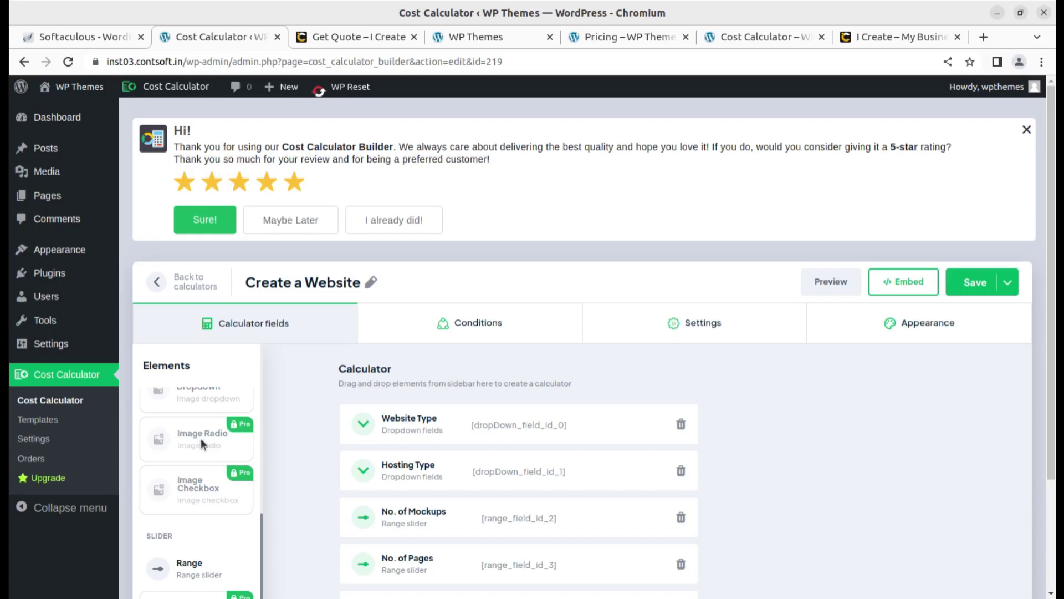
scroll(201, 507, down, 2)
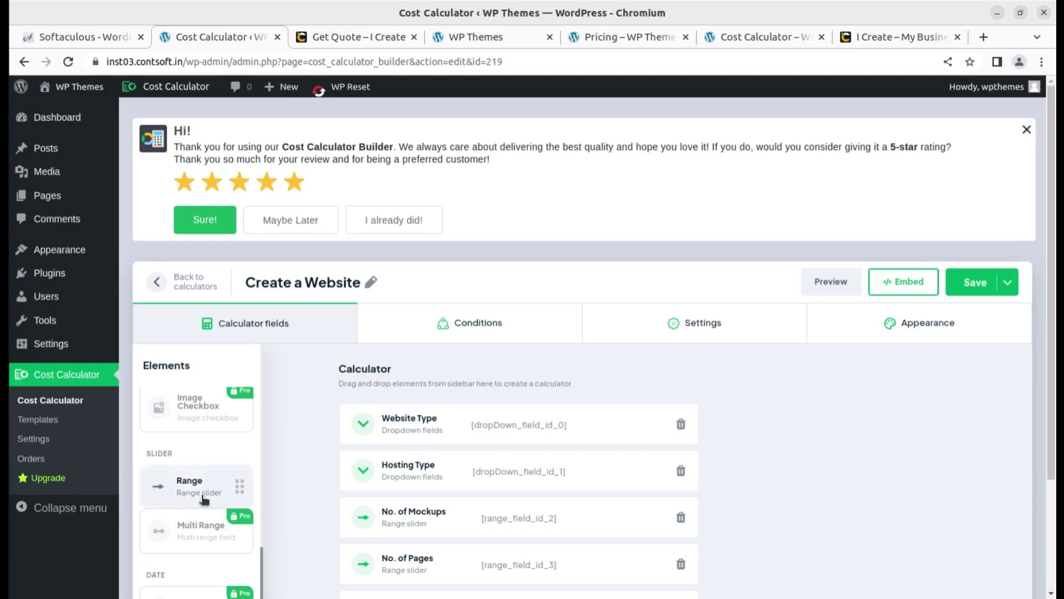
scroll(197, 543, down, 1)
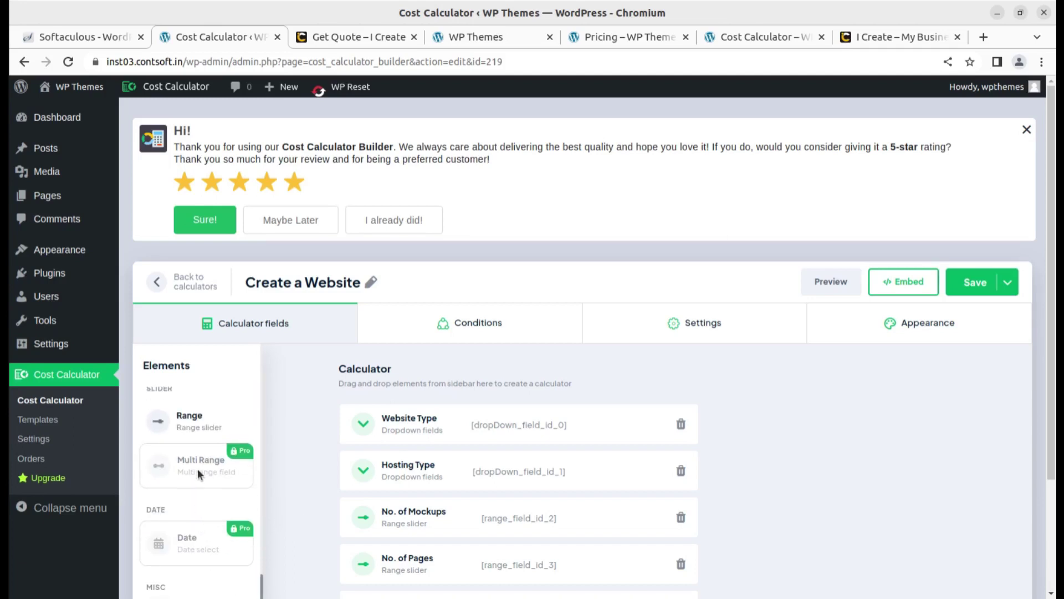
scroll(222, 539, down, 2)
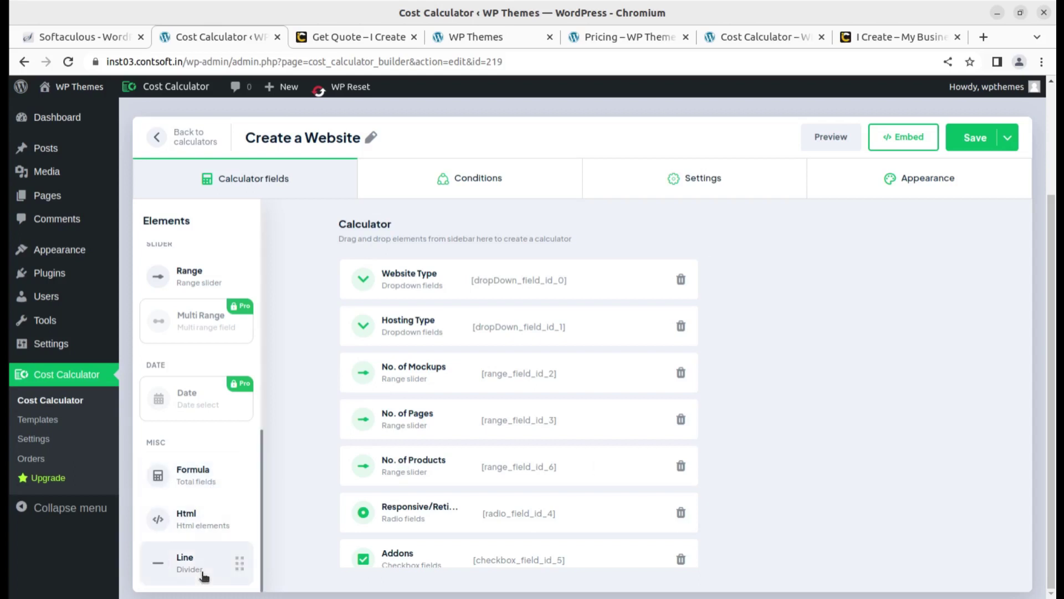
scroll(252, 373, up, 3)
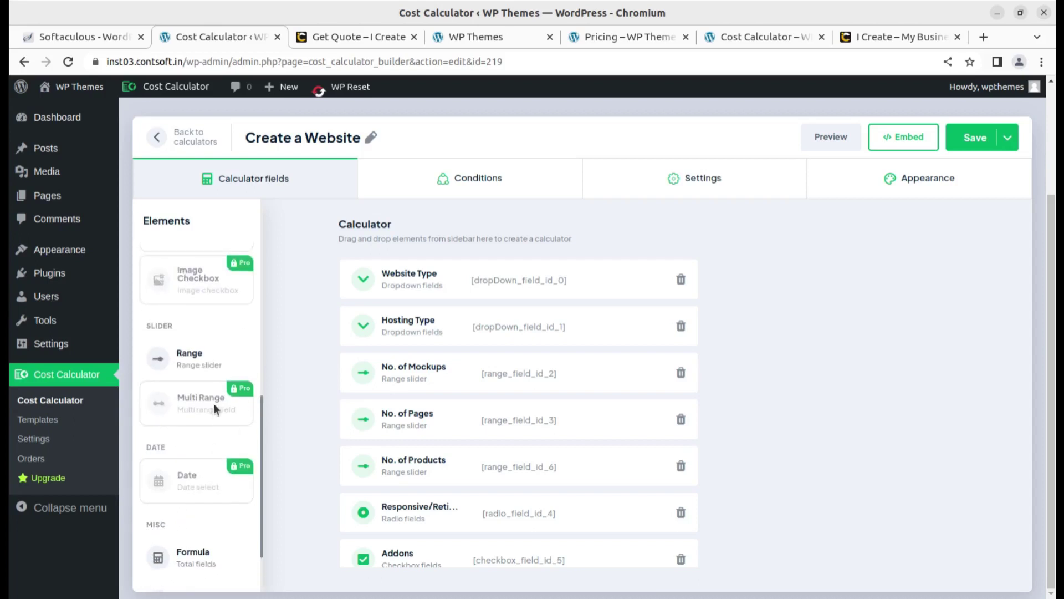
scroll(214, 403, up, 5)
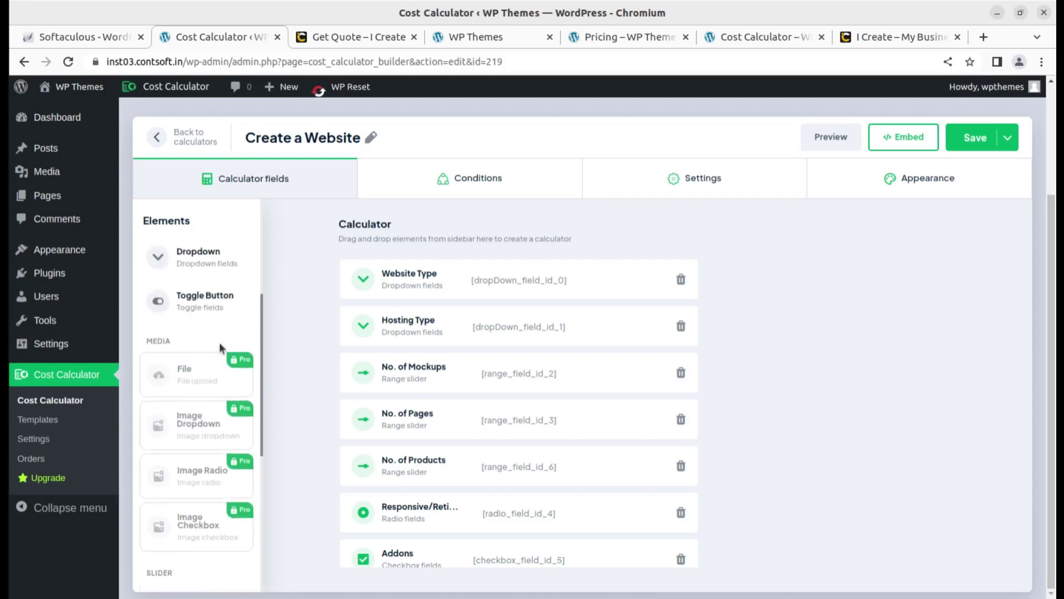
- Review the calculator's Conditions section and its basic Grand Total, Currency and Notifications settings, dismissing the desktop notification
click(466, 186)
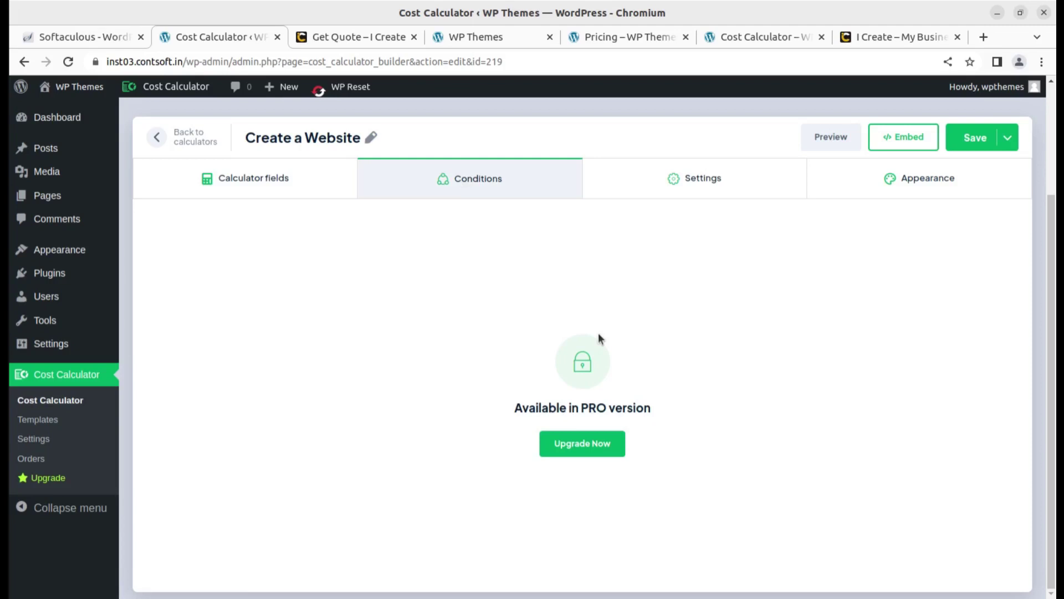
click(693, 185)
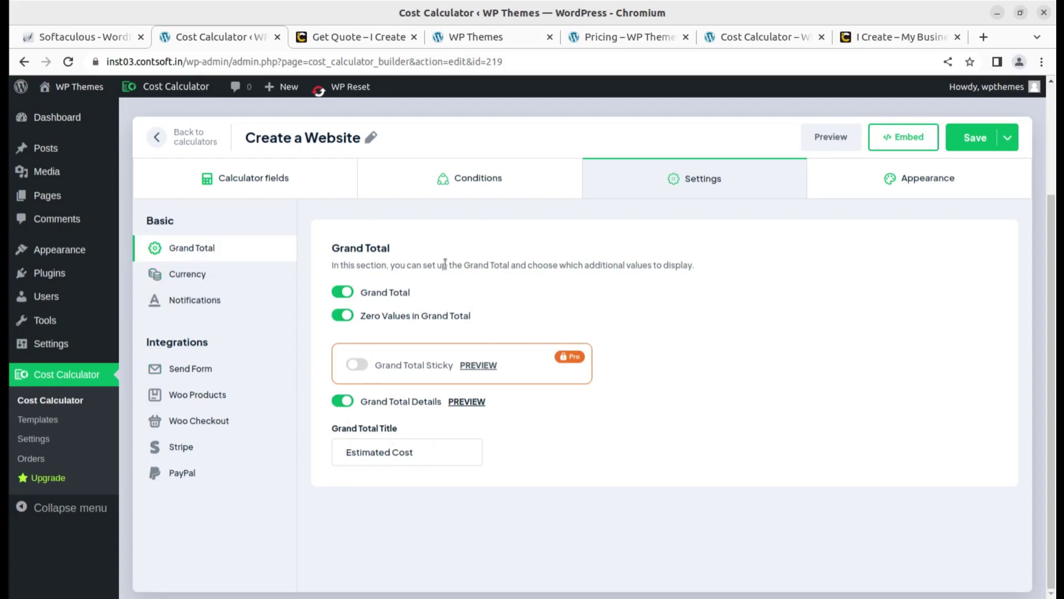
click(181, 284)
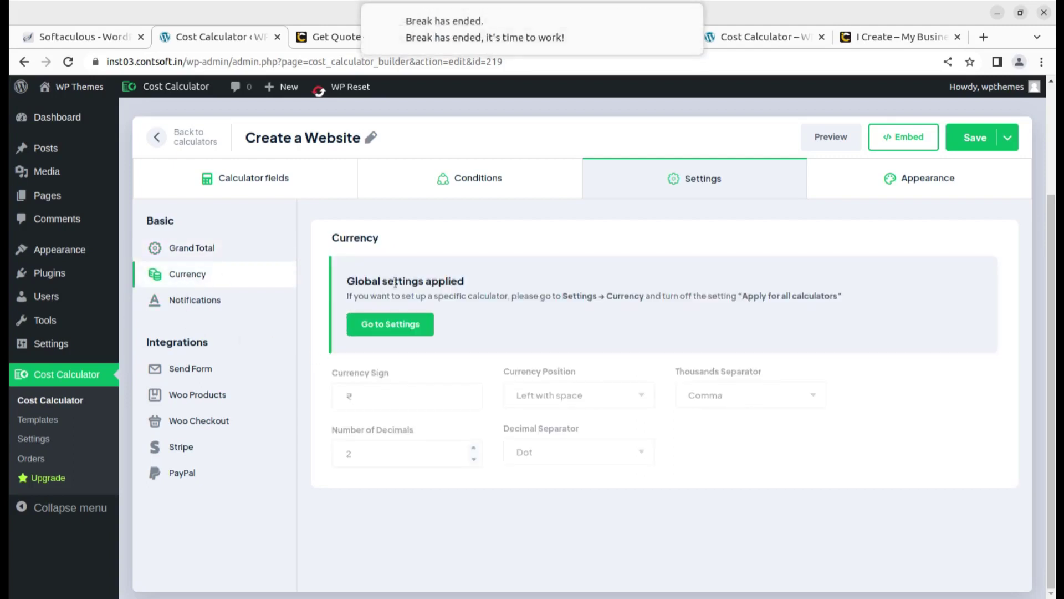
click(208, 307)
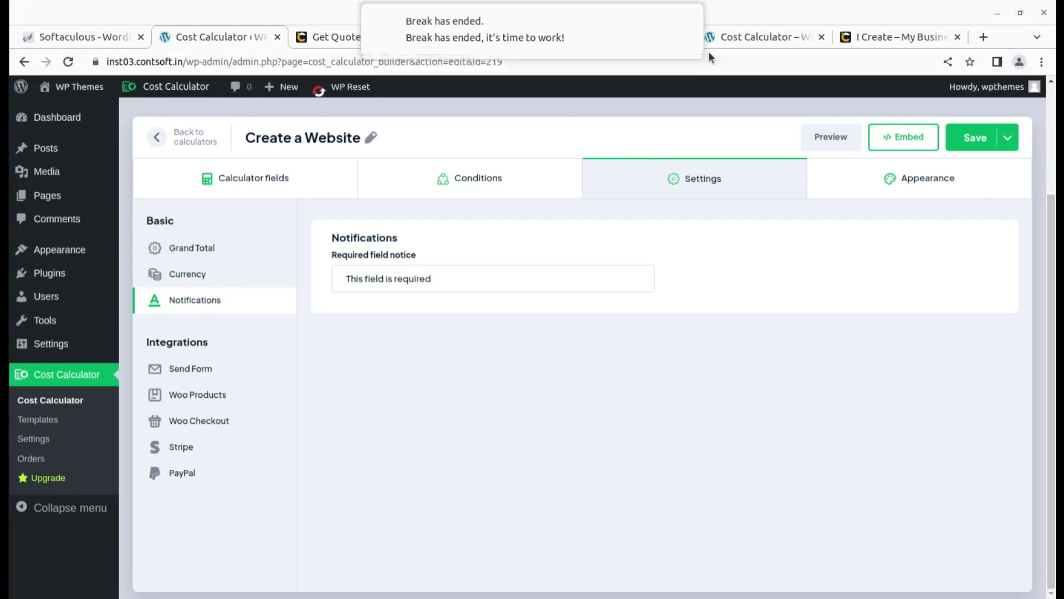
click(688, 20)
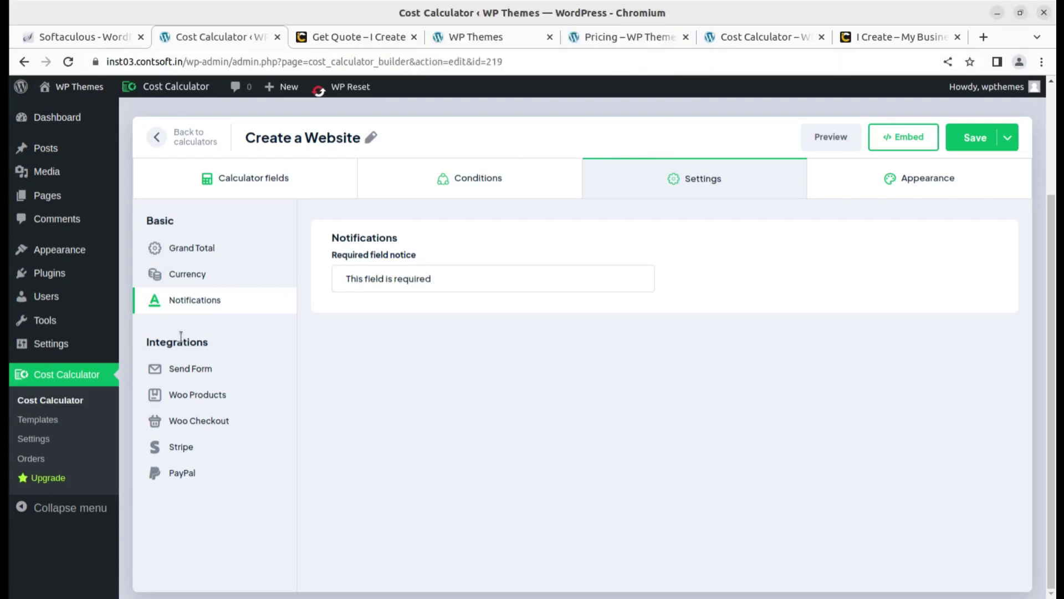
- Review the calculator's integration settings for Send Form, Woo Products, Woo Checkout, Stripe and PayPal
click(184, 377)
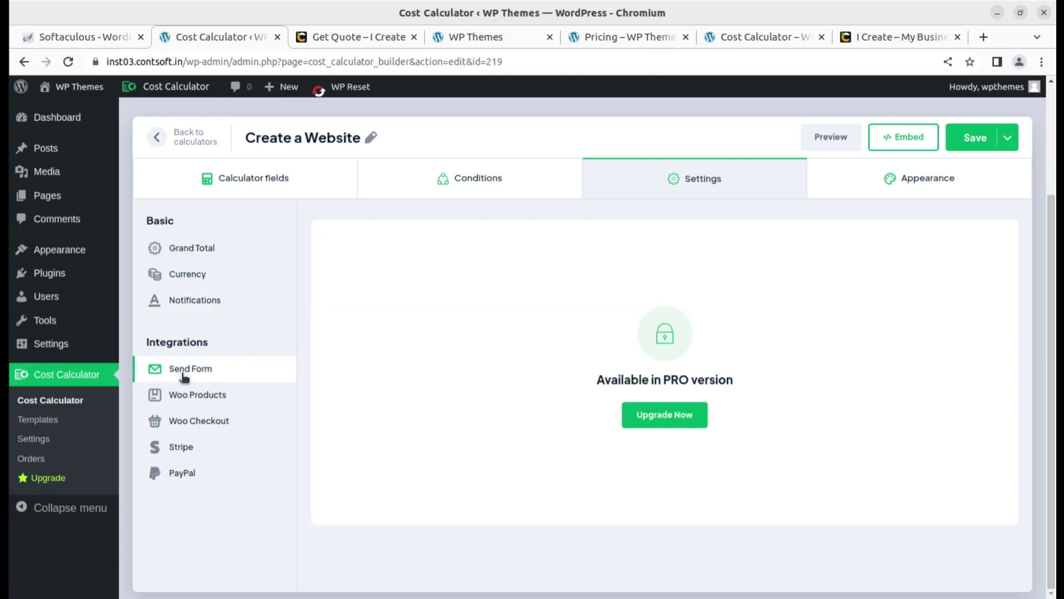
double_click(191, 397)
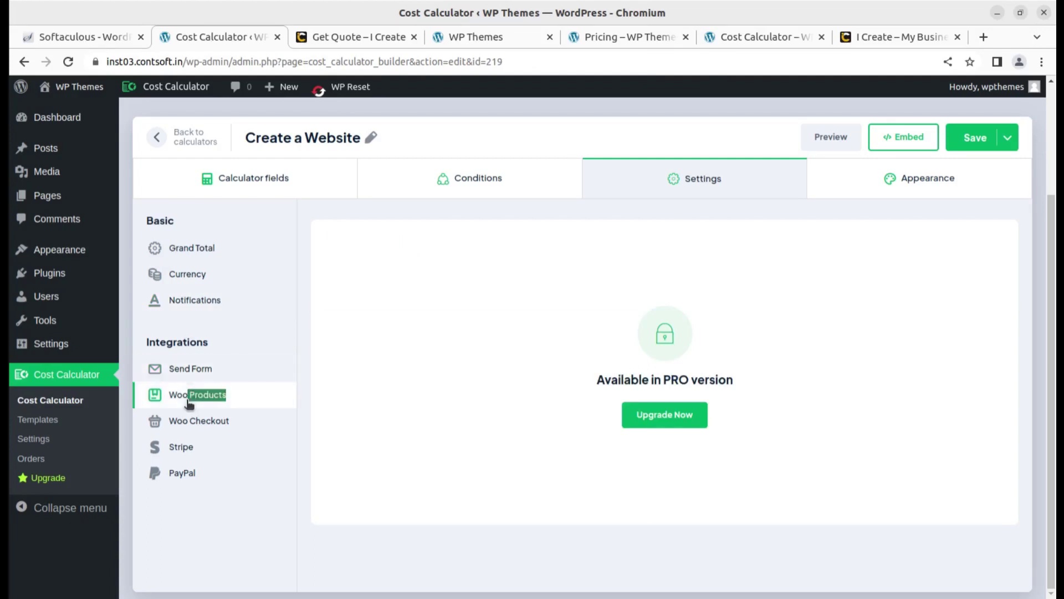
click(190, 398)
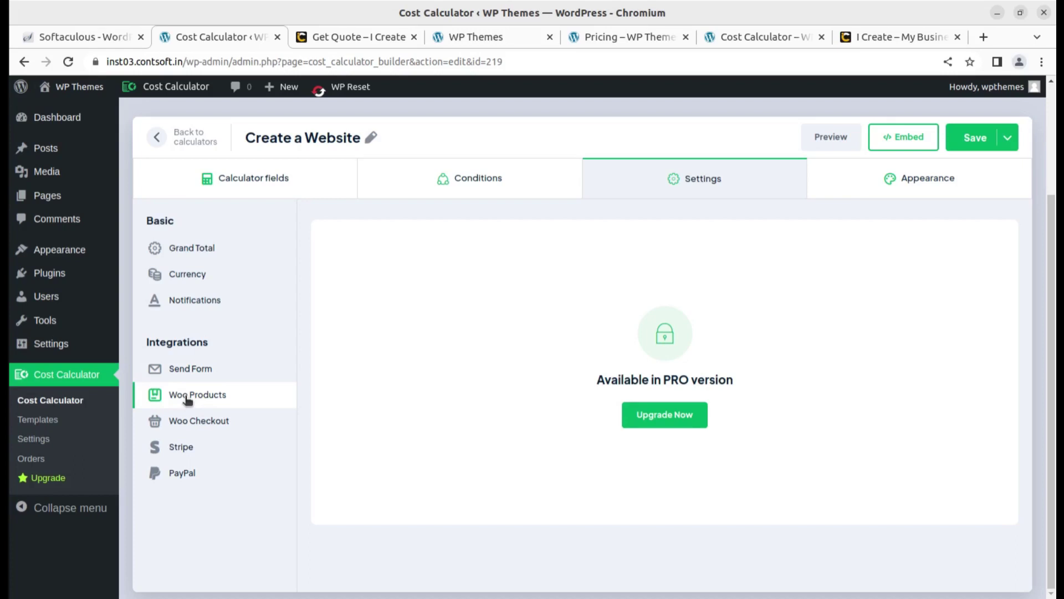
click(189, 427)
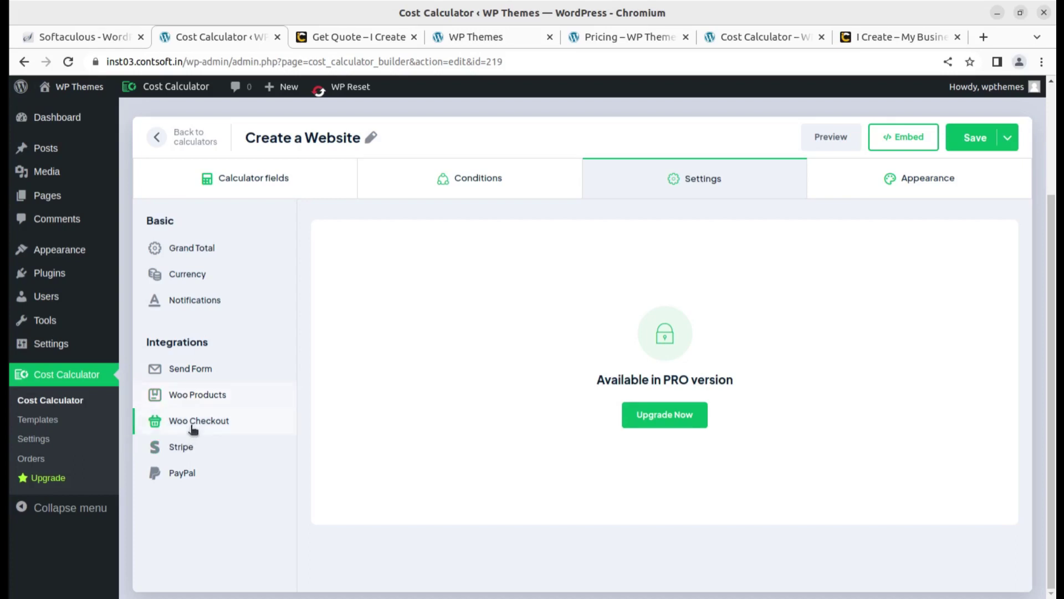
click(179, 452)
click(182, 477)
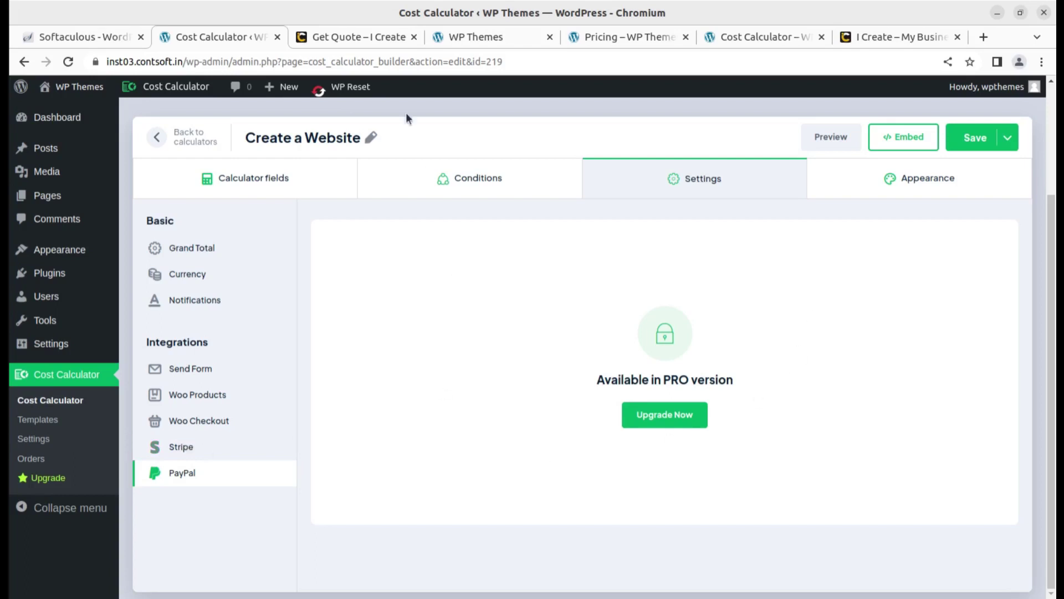
- Compare the published Get Quote form's fields and cost summary with the calculator's Conditions section, and return to the editor
click(397, 37)
scroll(394, 380, up, 3)
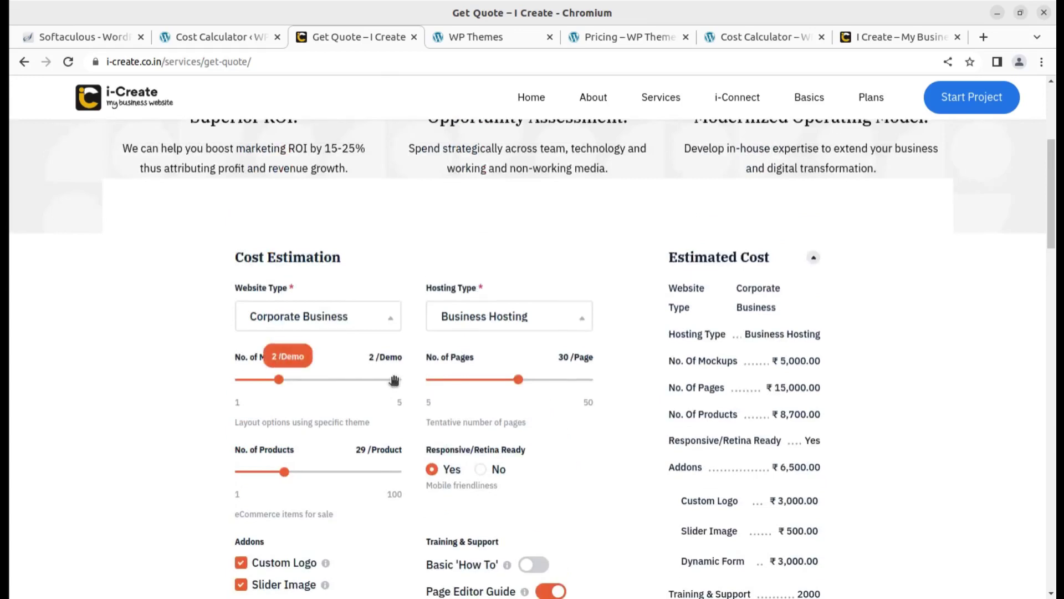
scroll(395, 380, down, 1)
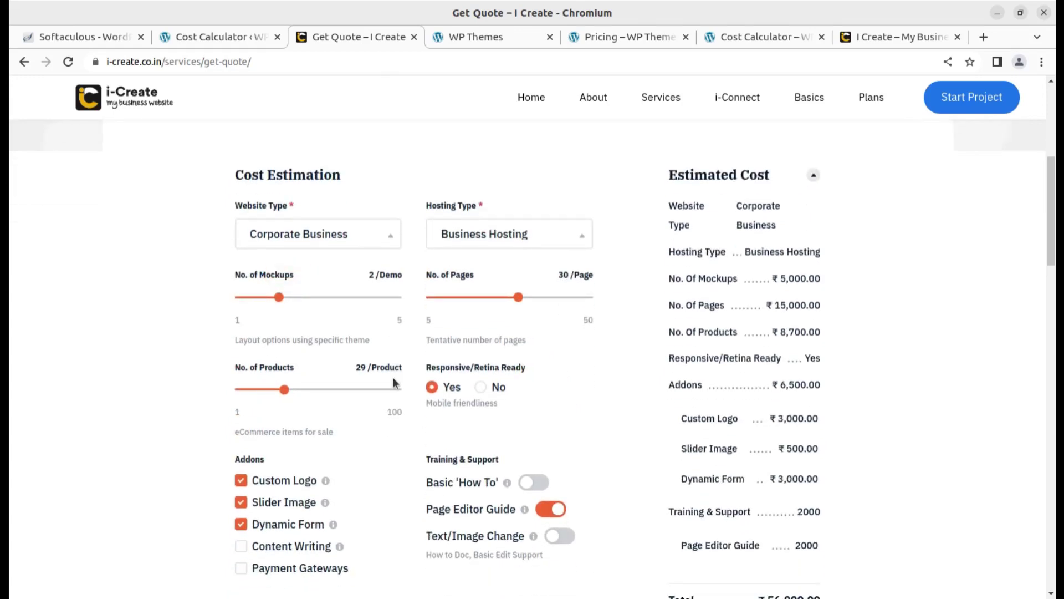
click(239, 32)
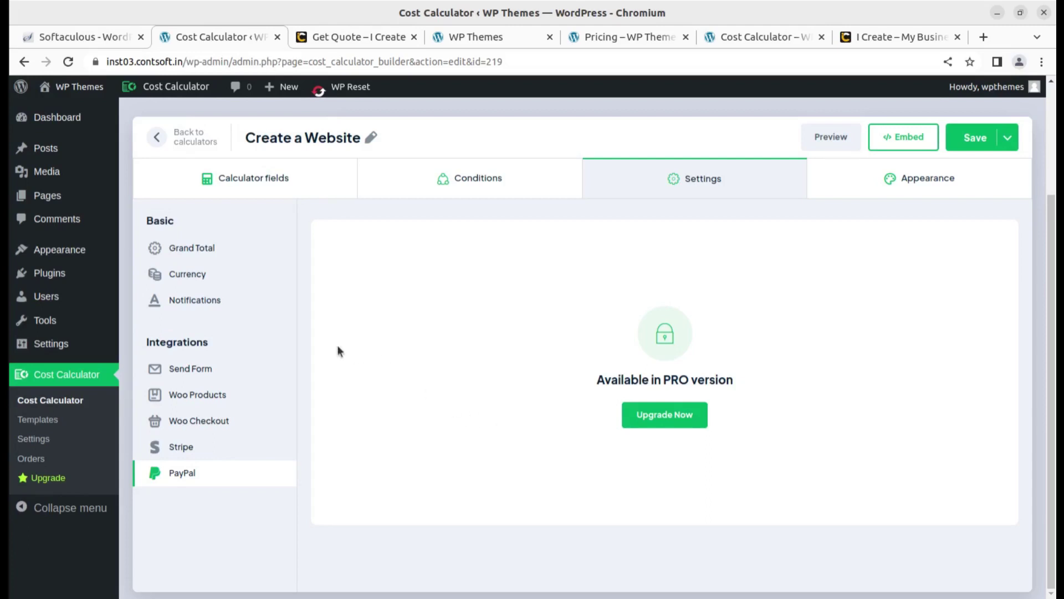
click(479, 187)
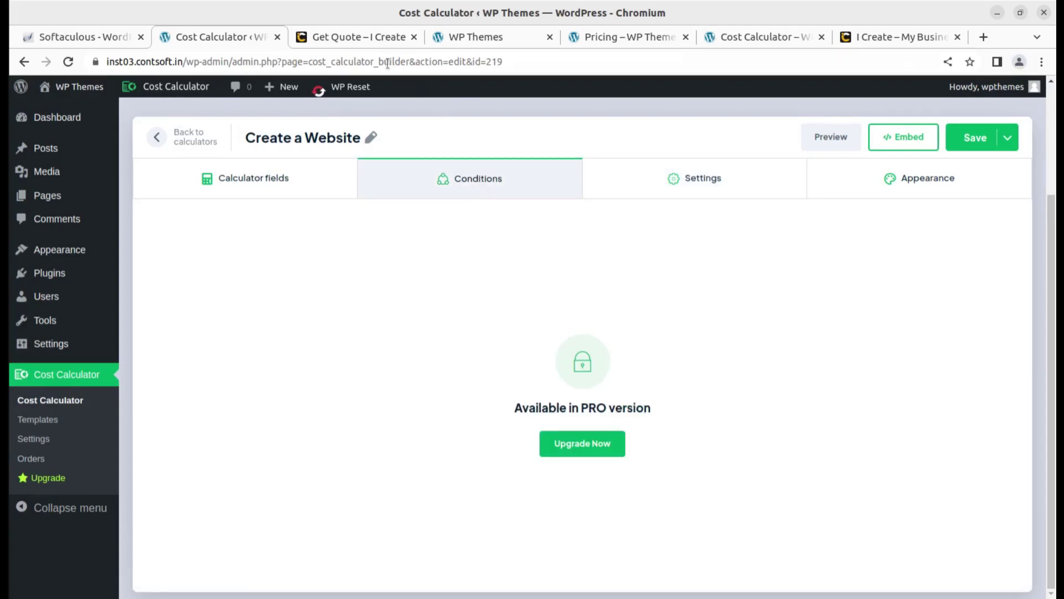
click(367, 35)
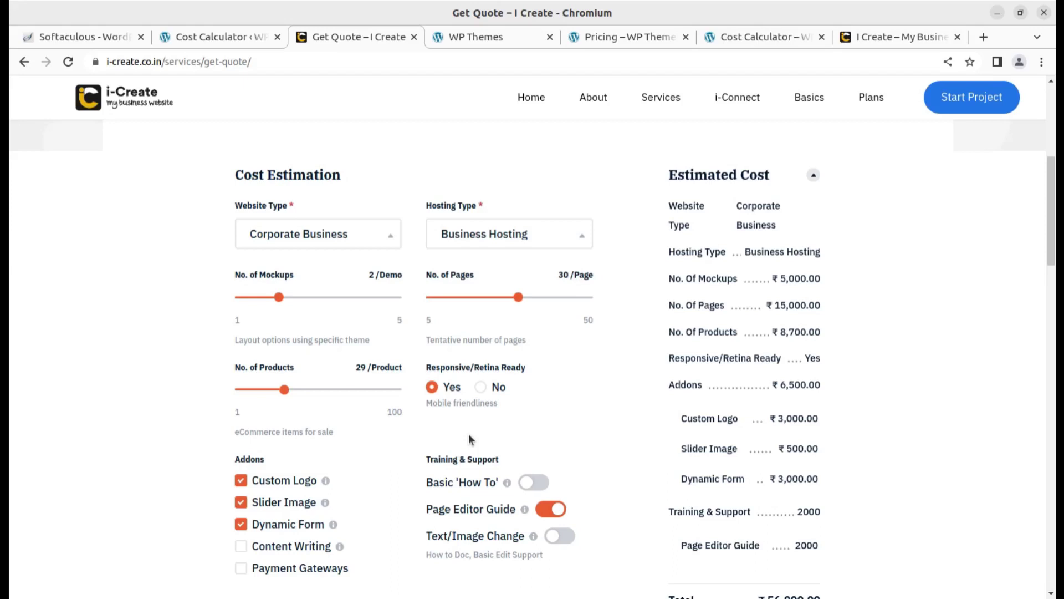
scroll(840, 479, down, 3)
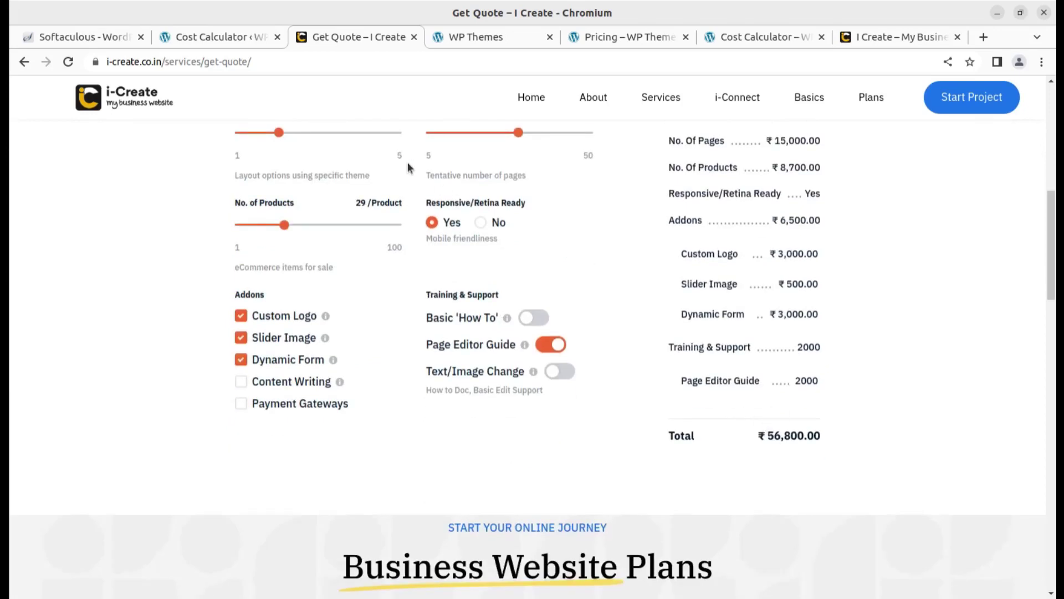
click(224, 39)
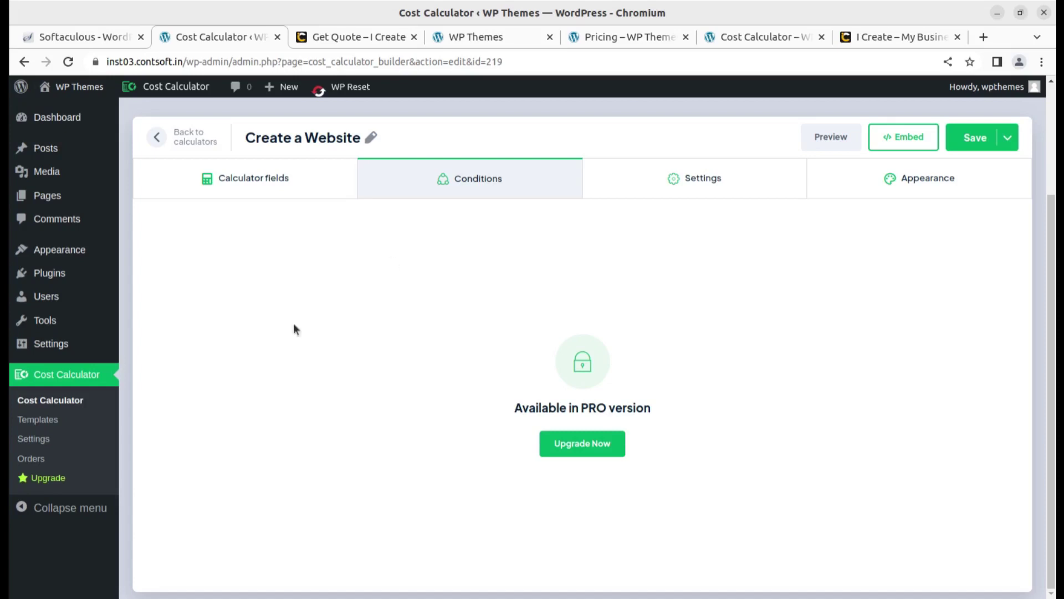
- Open the Cost Calculator template library and look through the Booking templates down to the start of the Education category
click(44, 425)
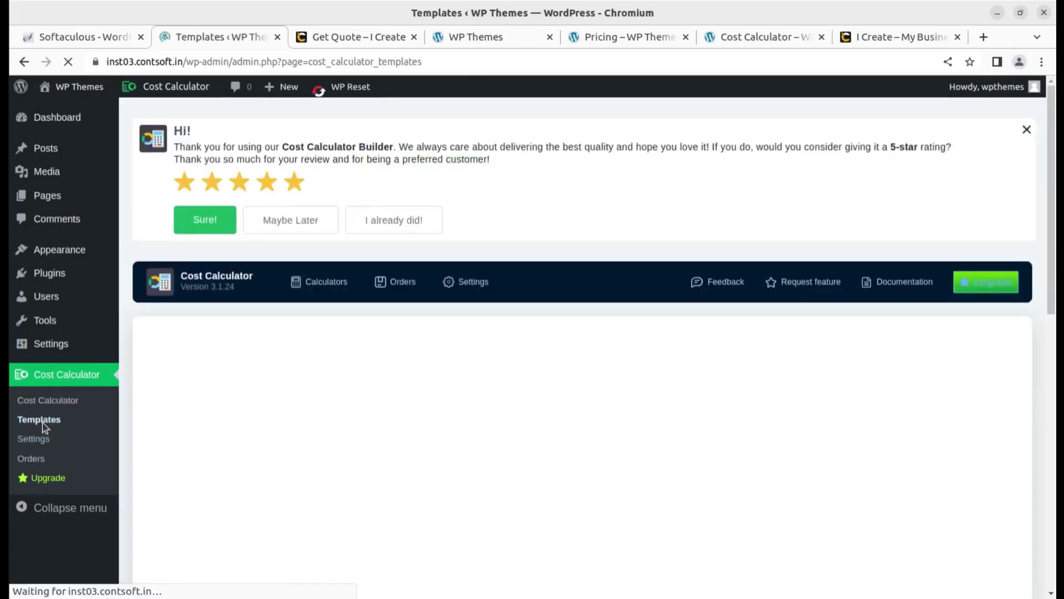
scroll(301, 399, down, 4)
scroll(301, 398, down, 2)
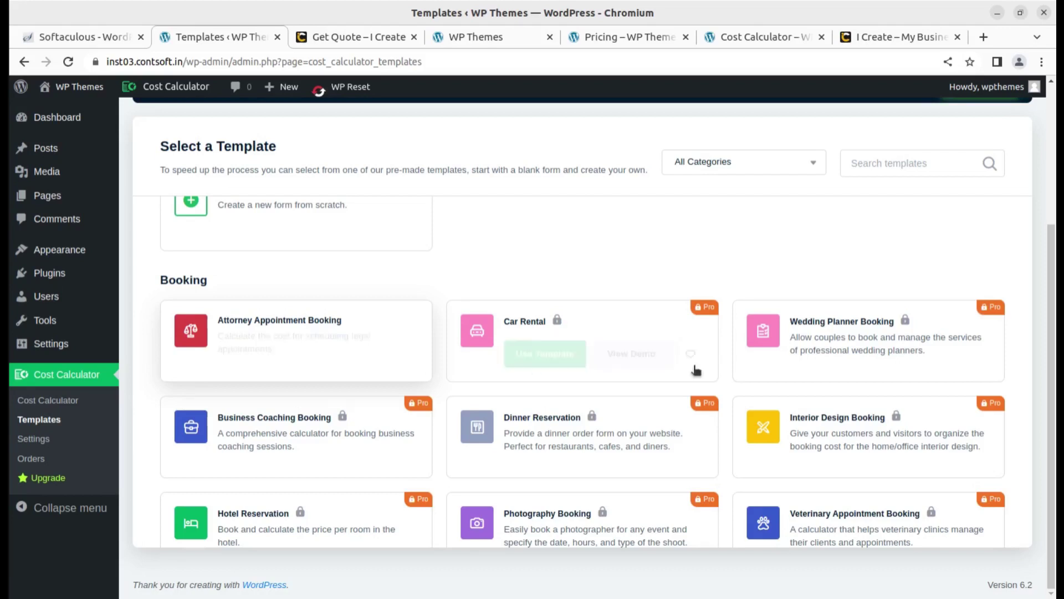
scroll(419, 389, down, 1)
scroll(419, 391, down, 3)
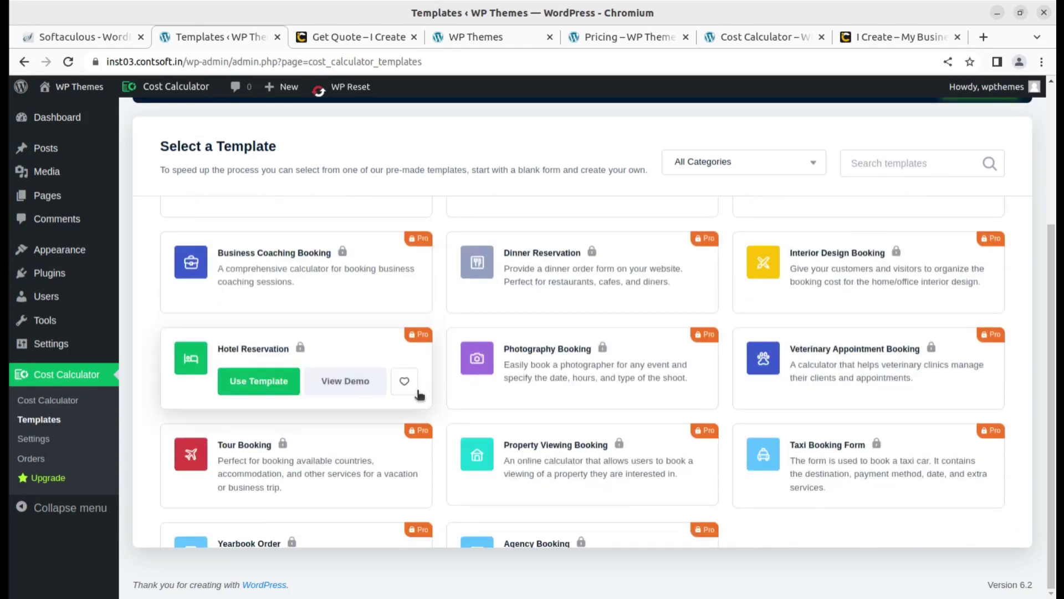
scroll(419, 388, up, 3)
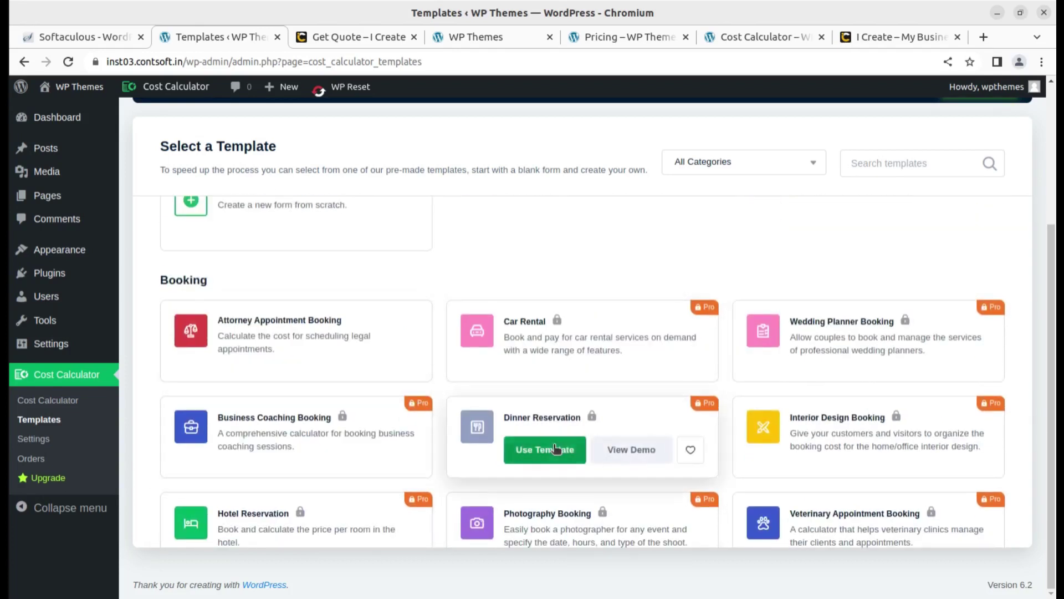
scroll(905, 466, down, 2)
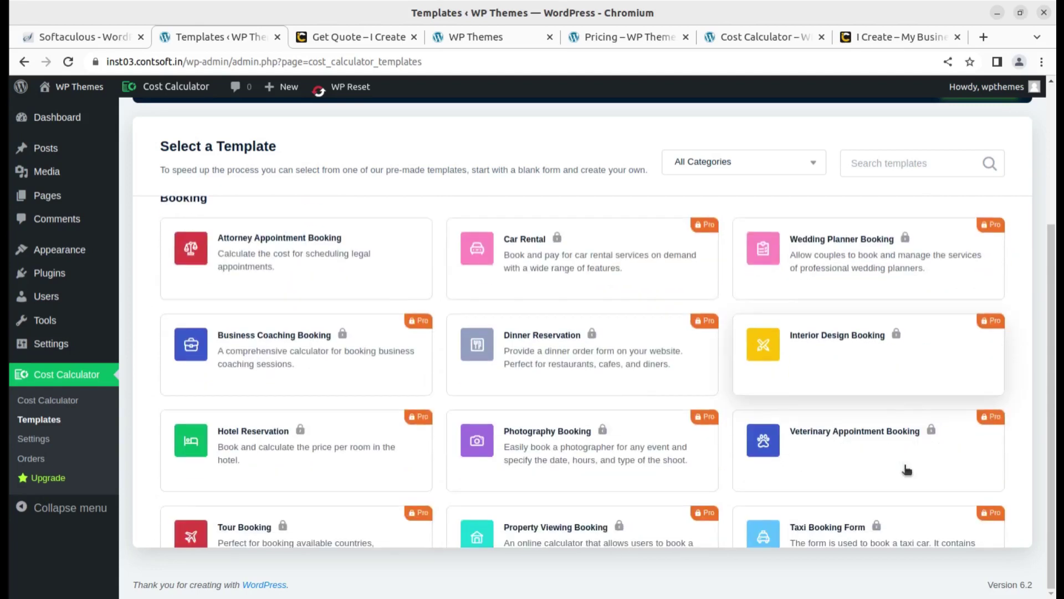
scroll(869, 397, down, 3)
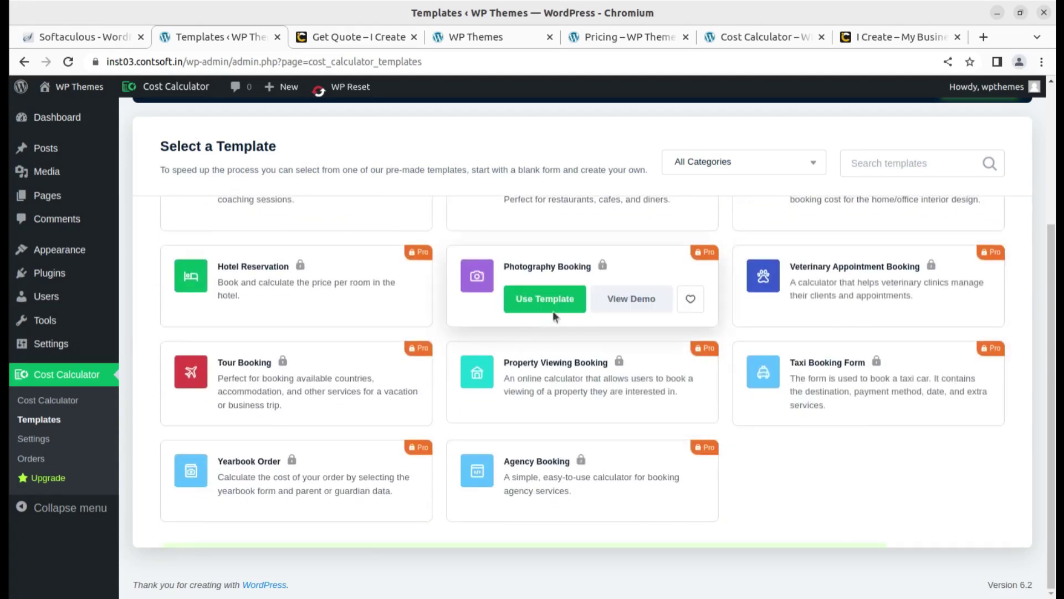
scroll(557, 405, down, 8)
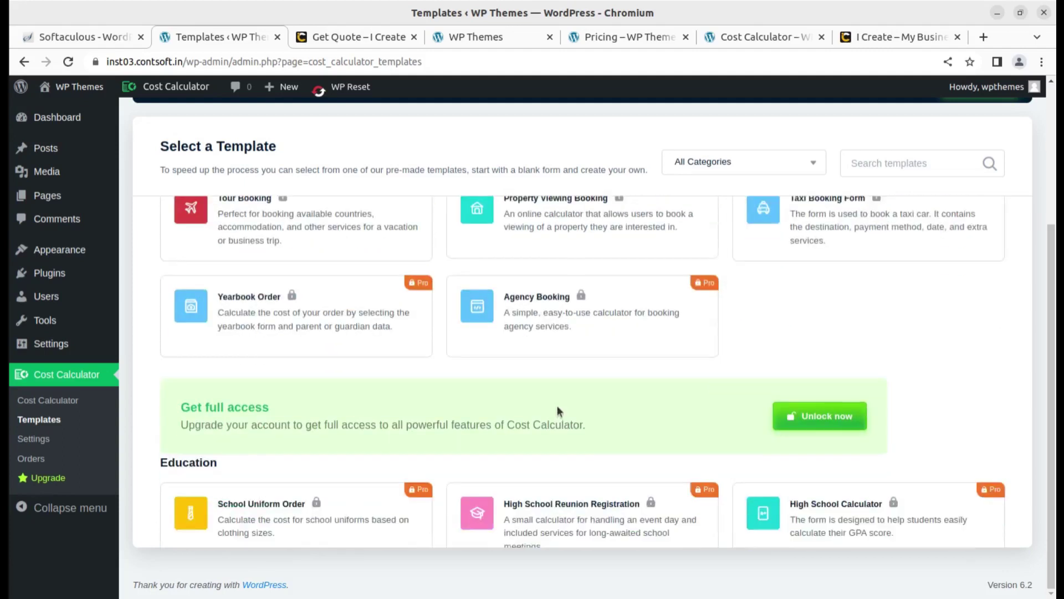
- Browse the Education, Events, Finance, Health & Wellness, Medical and Non-Profit calculator templates
scroll(616, 348, down, 4)
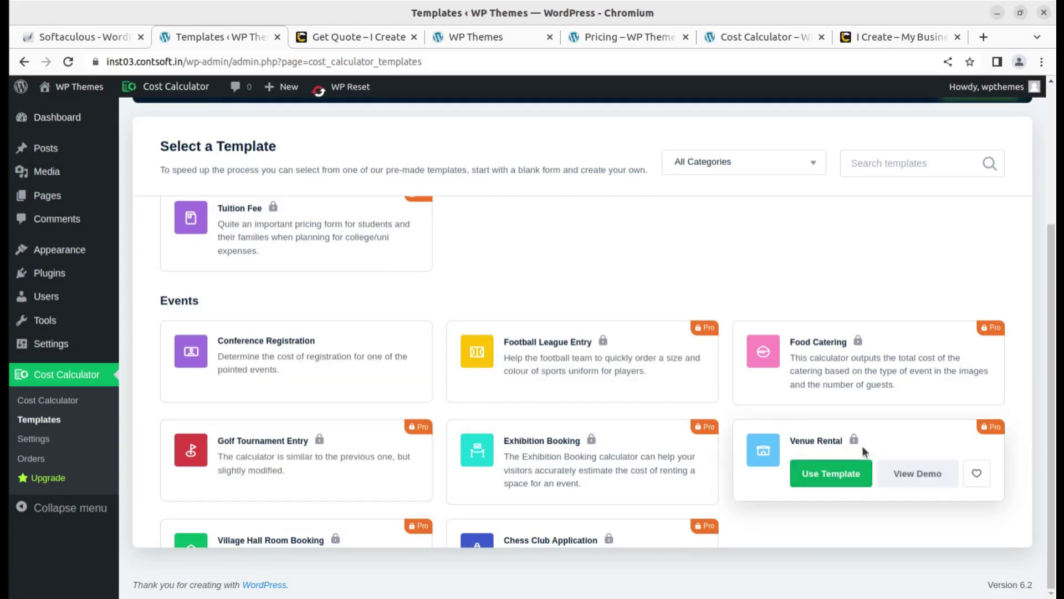
scroll(863, 448, down, 3)
scroll(863, 451, down, 3)
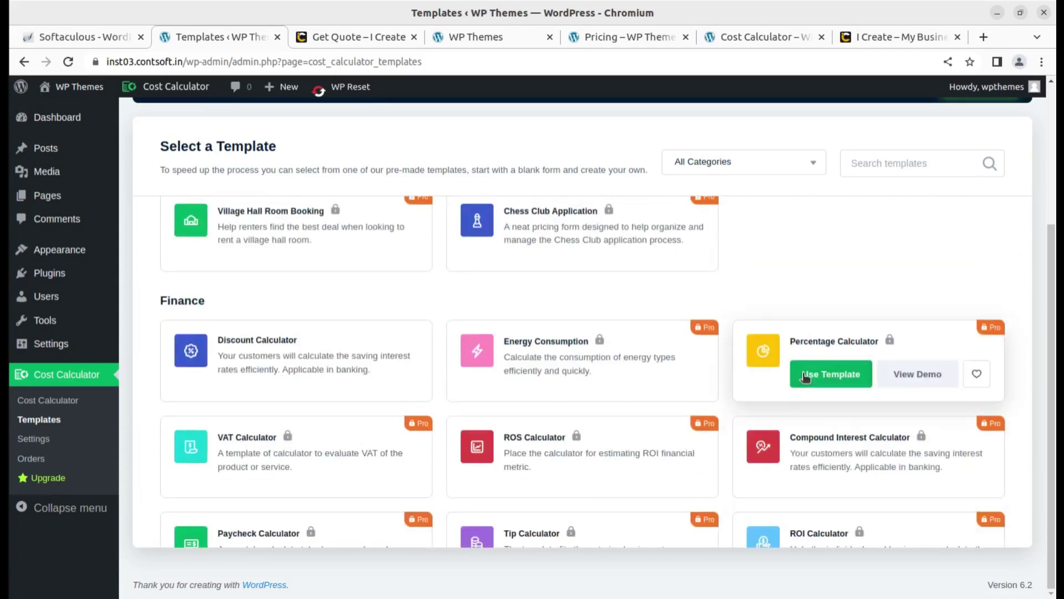
scroll(533, 411, down, 4)
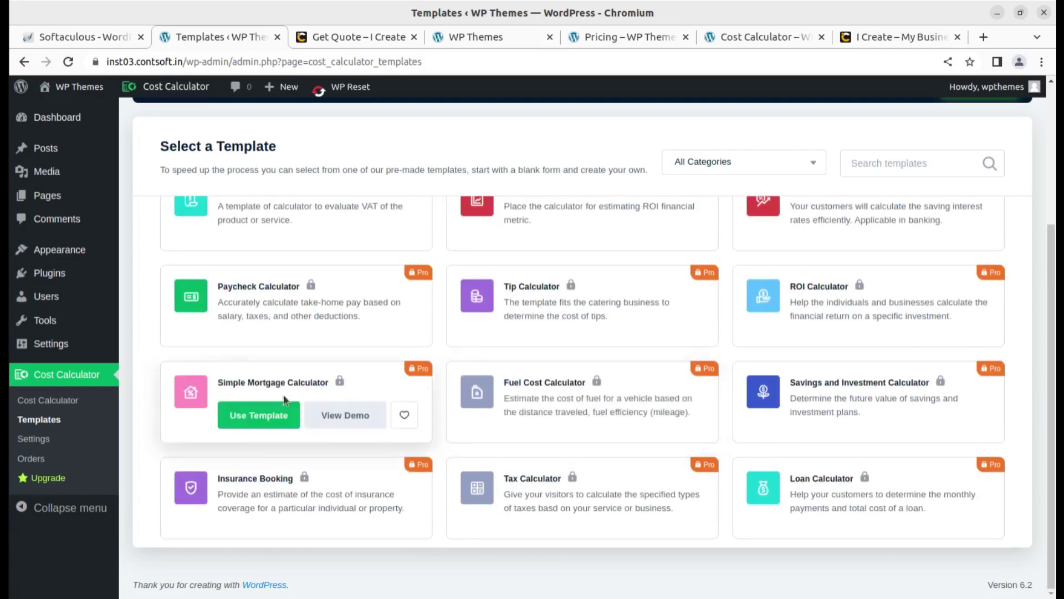
scroll(571, 382, down, 8)
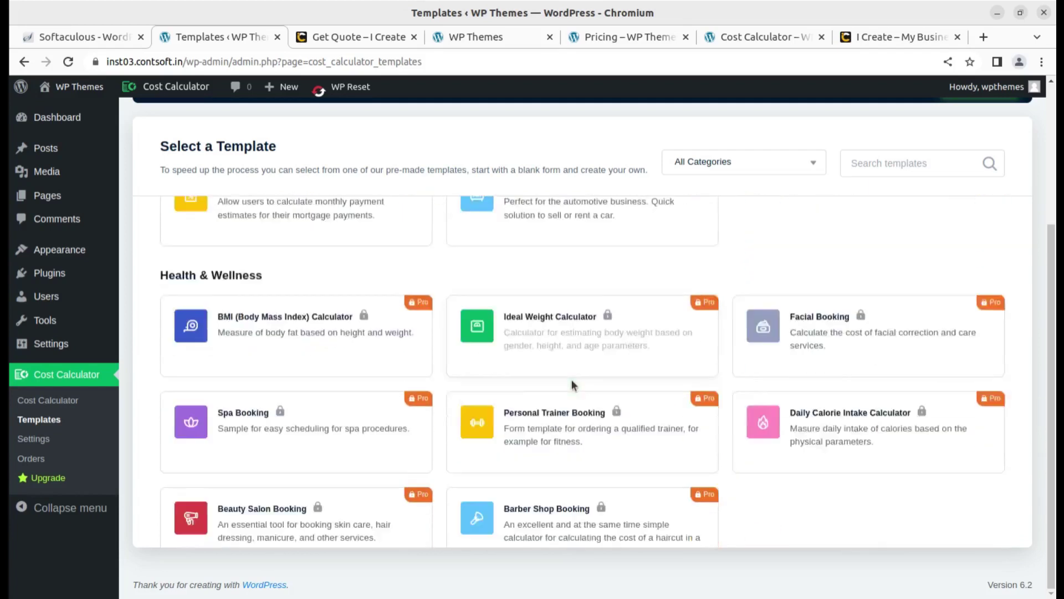
scroll(571, 385, down, 10)
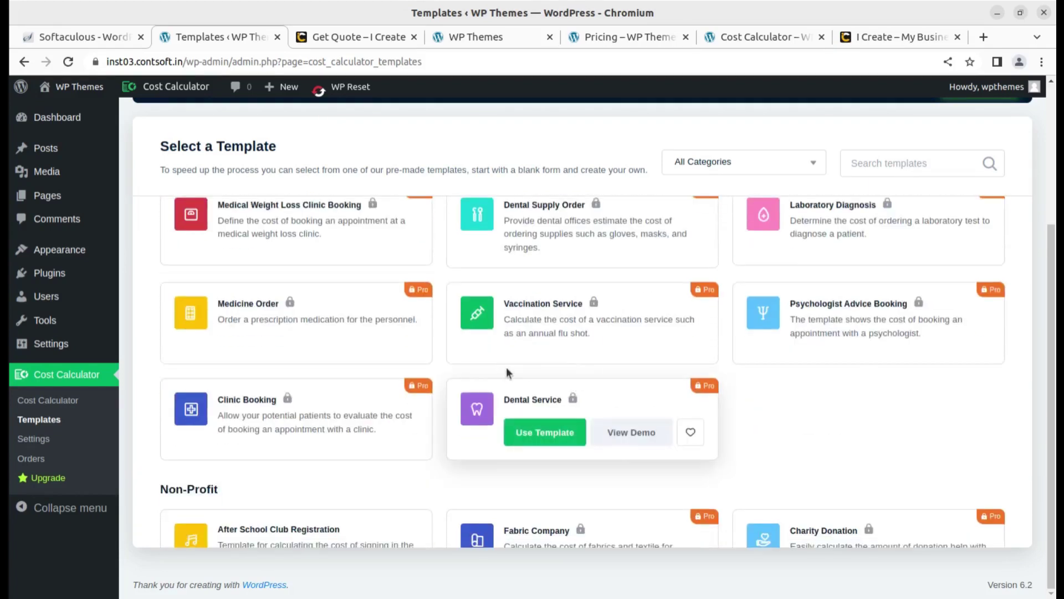
scroll(607, 398, down, 5)
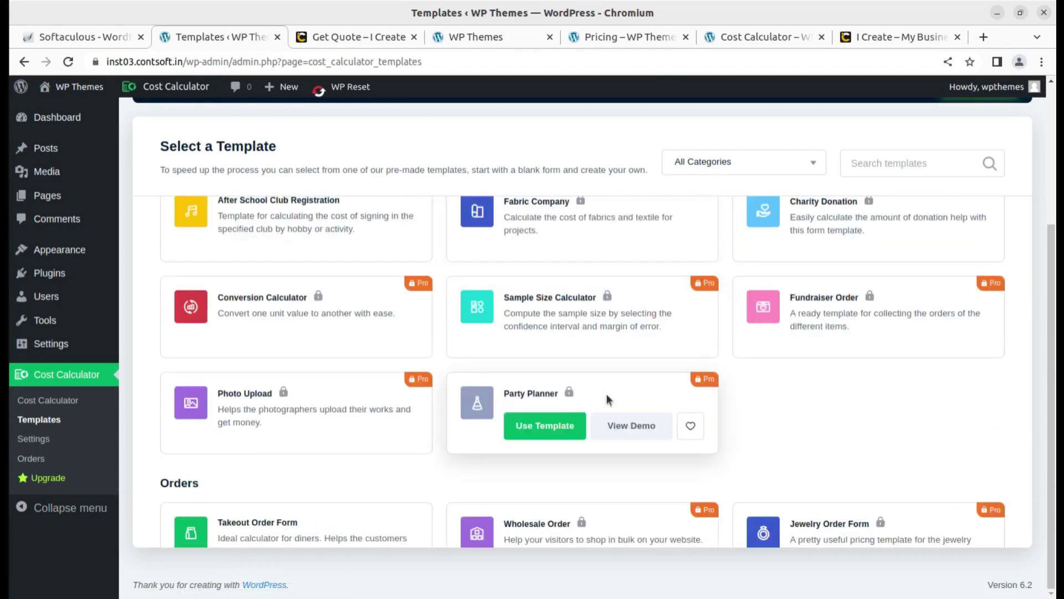
- Browse the Orders and Services calculator templates, including Gift Card Order Form, Flower Order Form and Trucking
scroll(605, 392, down, 4)
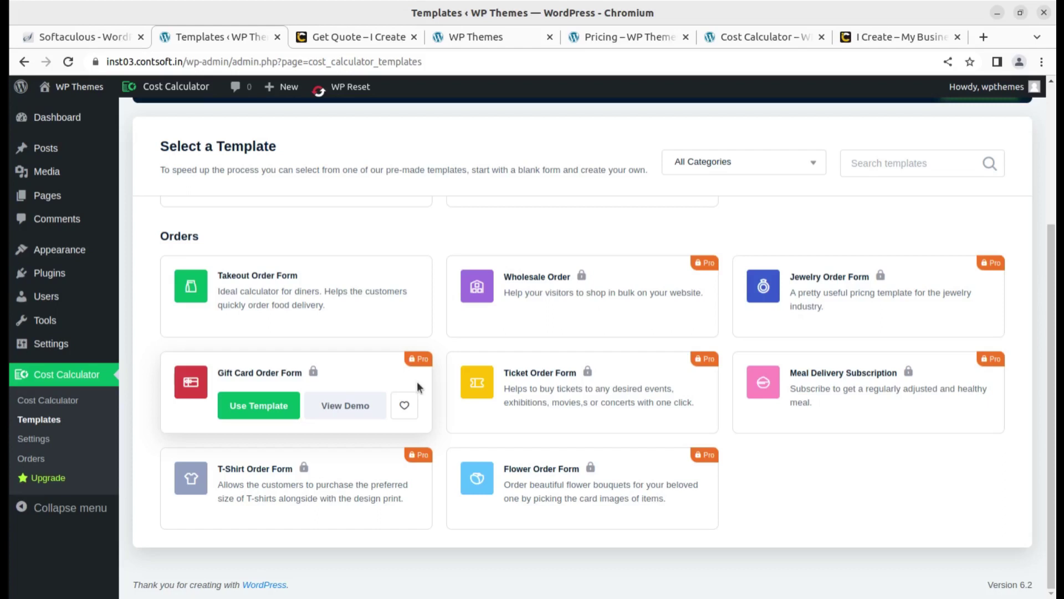
mouse_move(551, 492)
scroll(551, 492, down, 4)
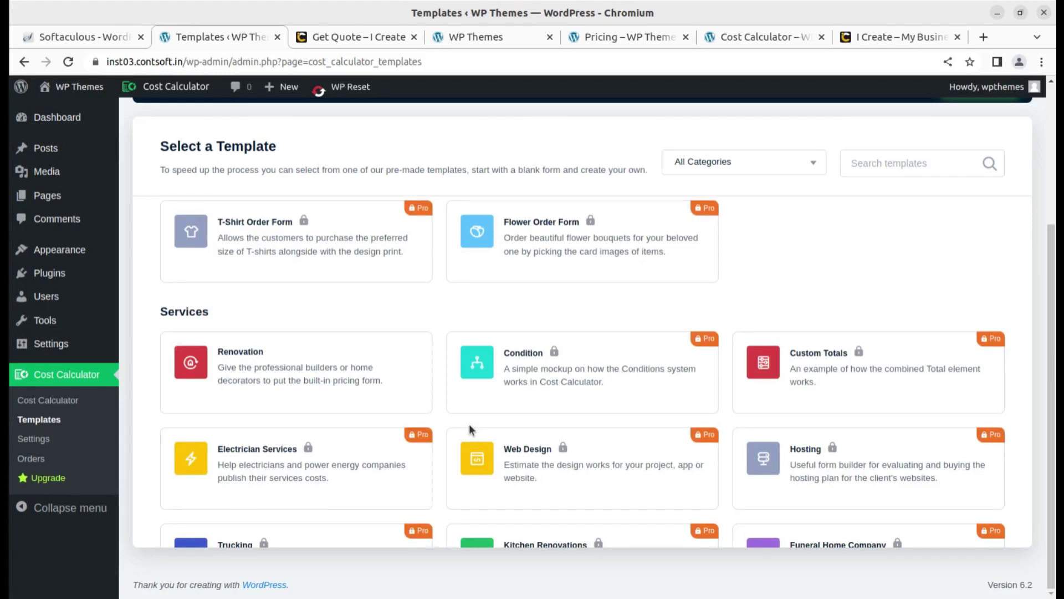
mouse_move(553, 278)
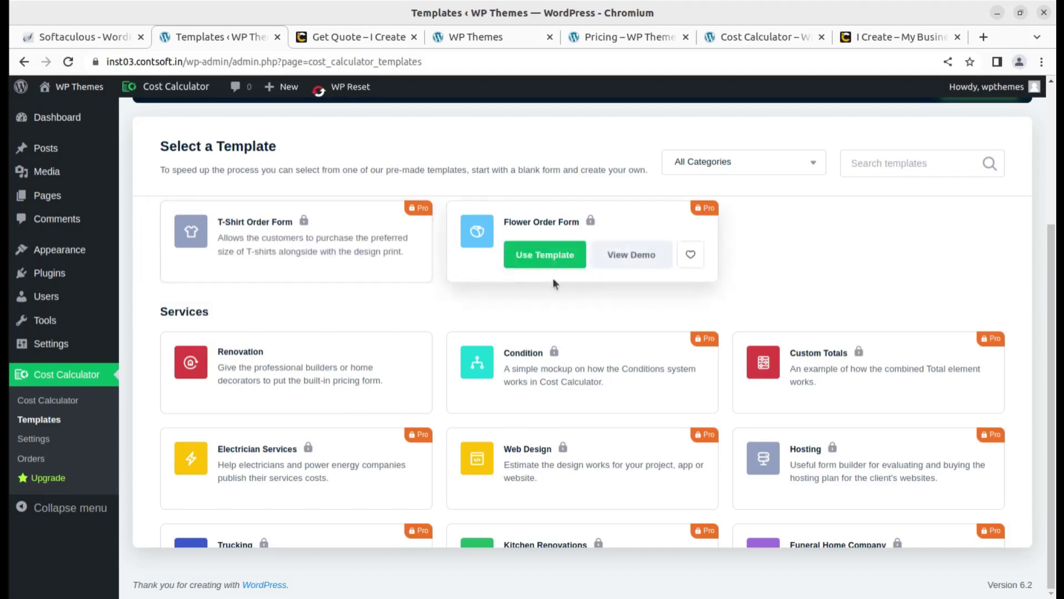
scroll(832, 332, down, 3)
mouse_move(414, 368)
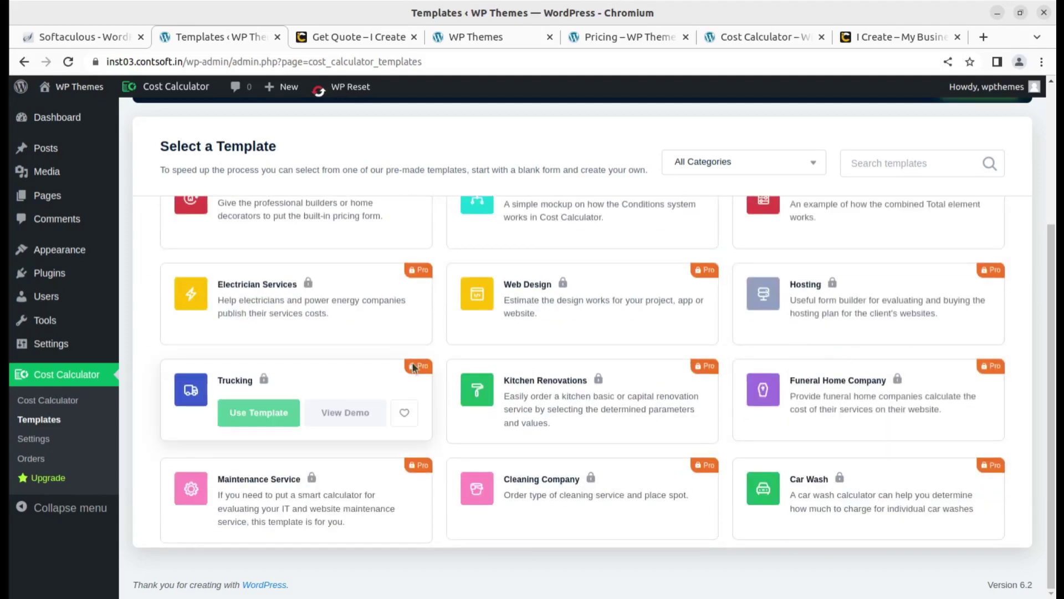
scroll(660, 368, down, 10)
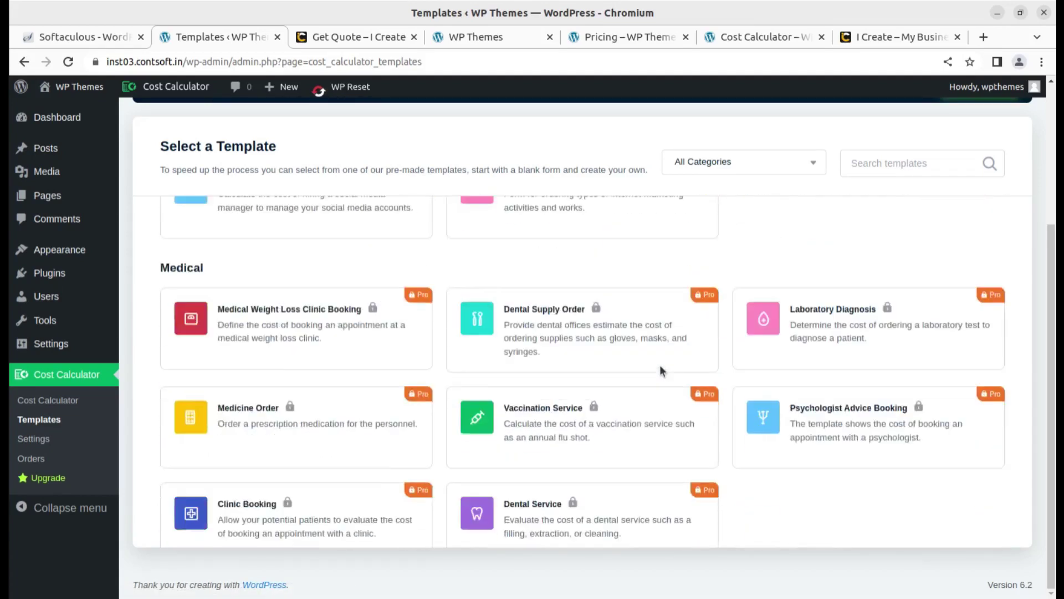
- Return to the Education templates and open the demo of the School Uniform Order template
scroll(660, 367, up, 15)
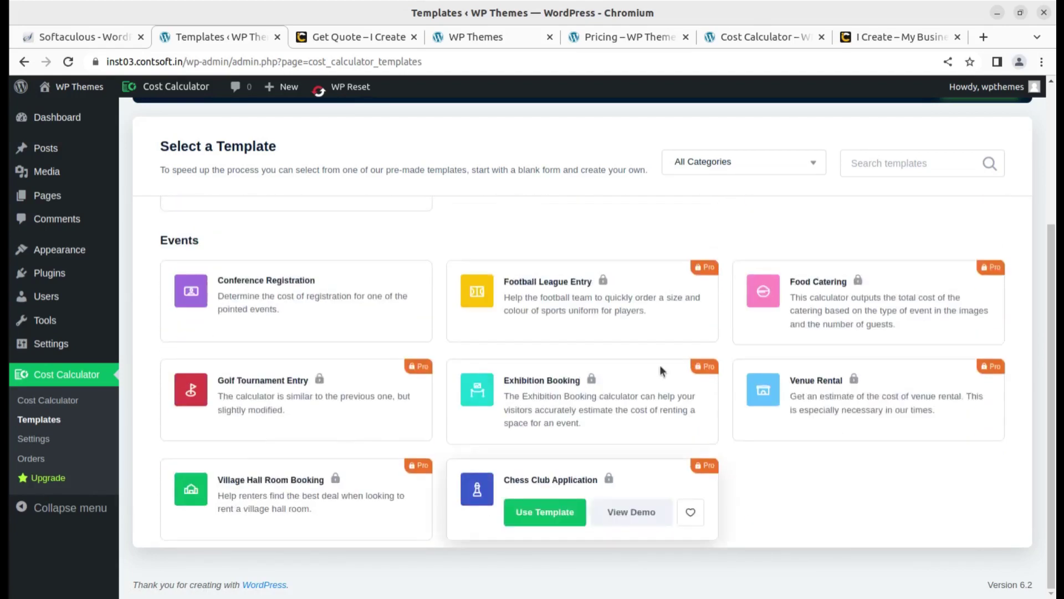
scroll(660, 366, up, 5)
scroll(660, 366, up, 6)
scroll(660, 366, down, 4)
scroll(659, 364, down, 9)
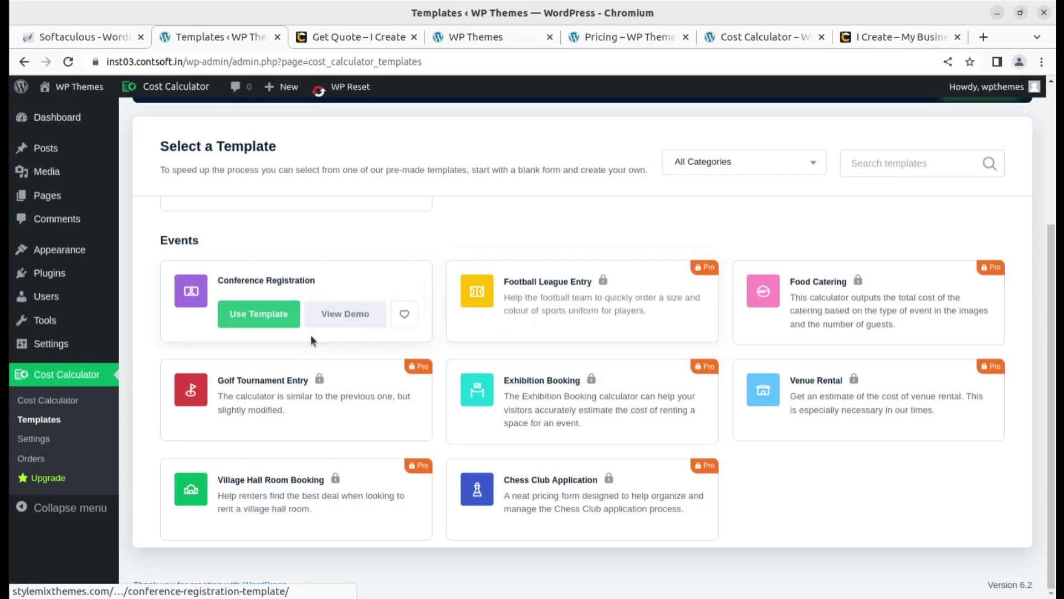
scroll(309, 340, down, 5)
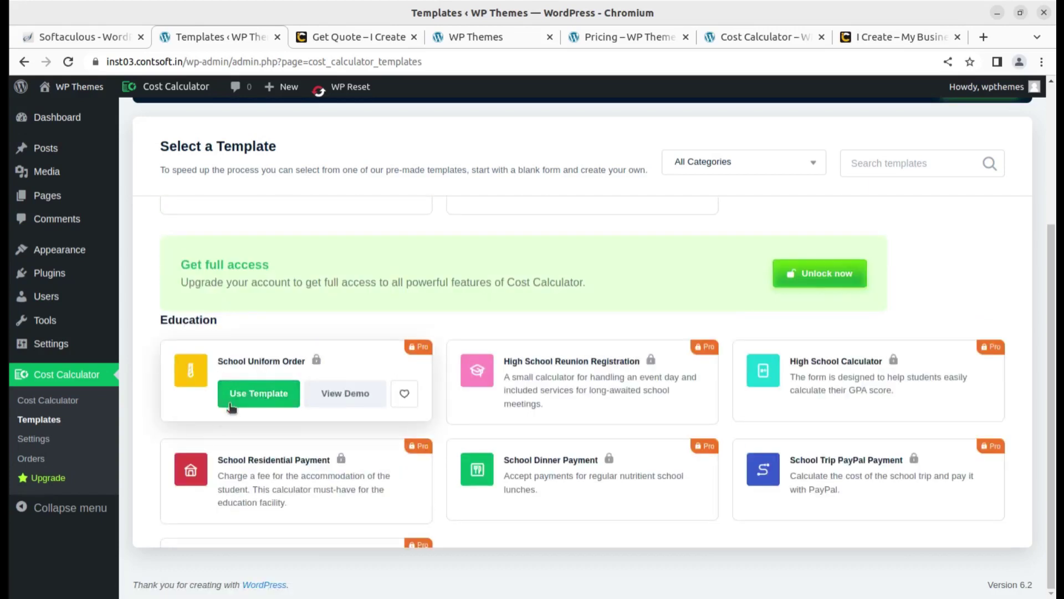
click(346, 394)
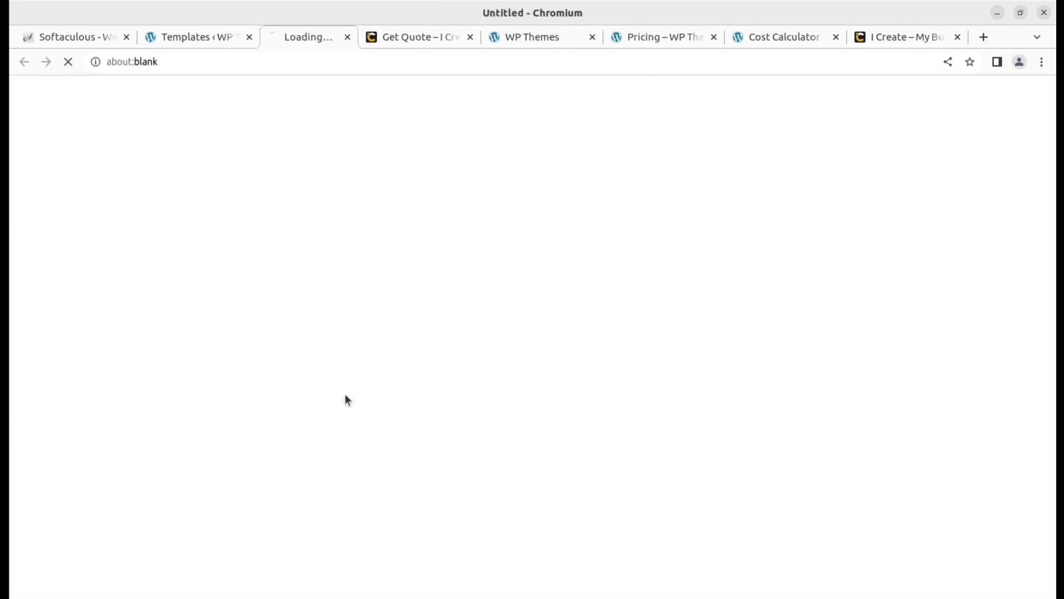
- Find the School Uniform Order demo form and try its Credit Card and PayPal payment methods
scroll(402, 325, down, 8)
scroll(401, 330, down, 2)
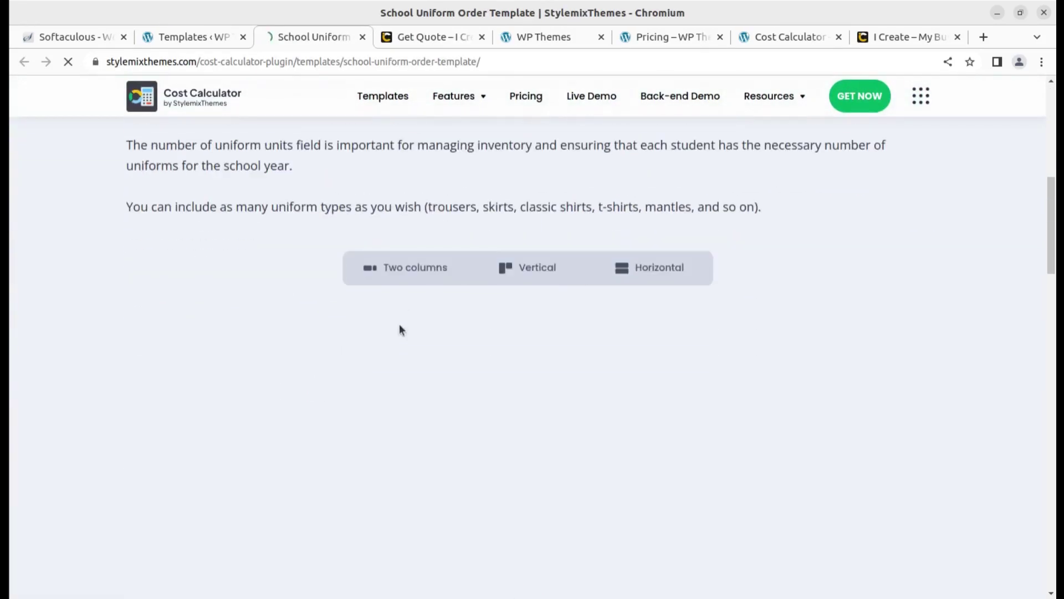
scroll(401, 330, down, 3)
scroll(402, 329, down, 2)
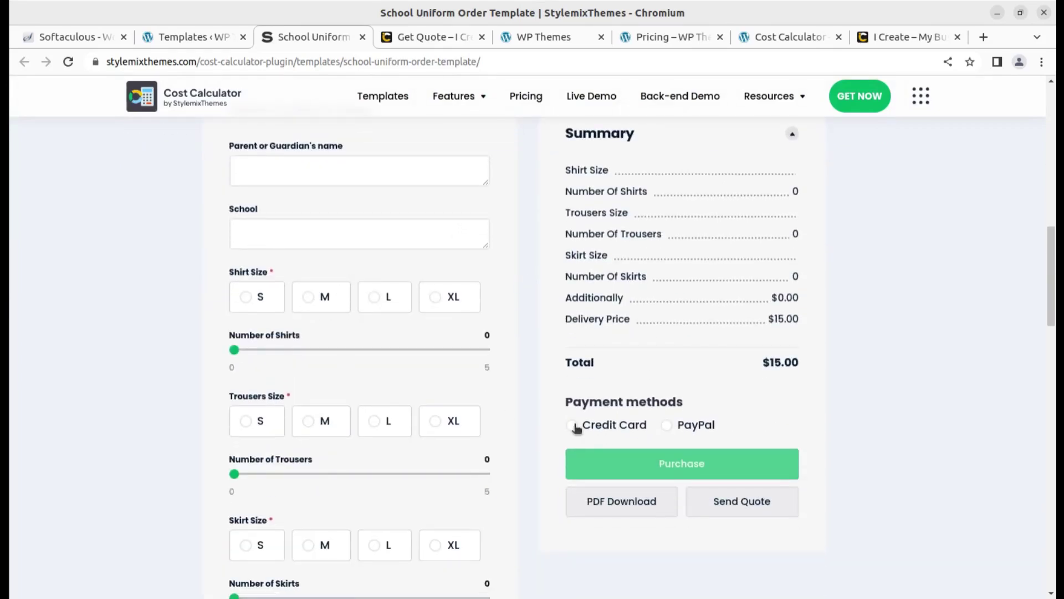
click(572, 426)
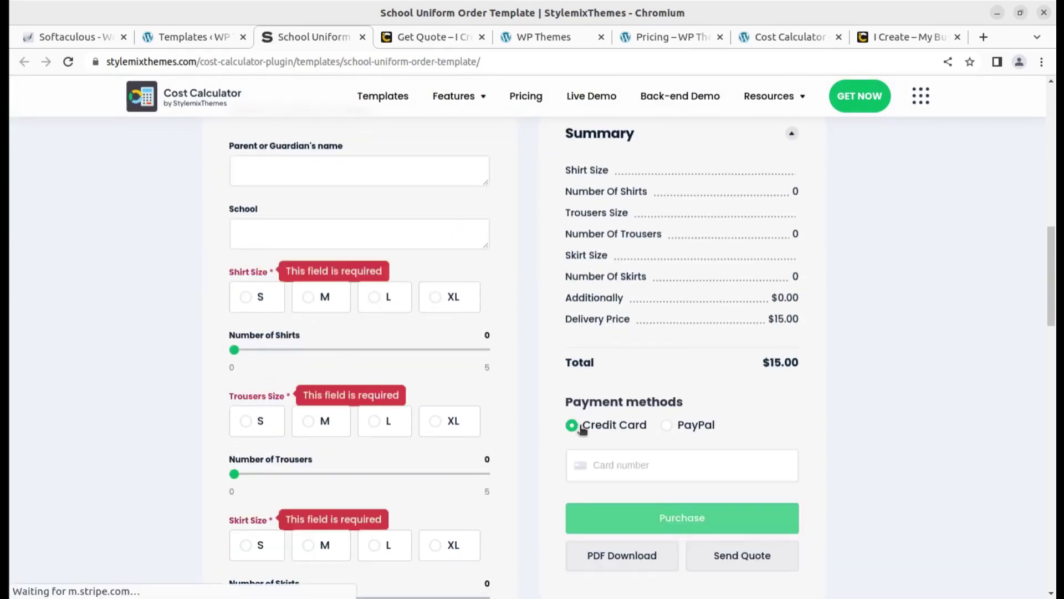
click(665, 427)
scroll(378, 396, down, 5)
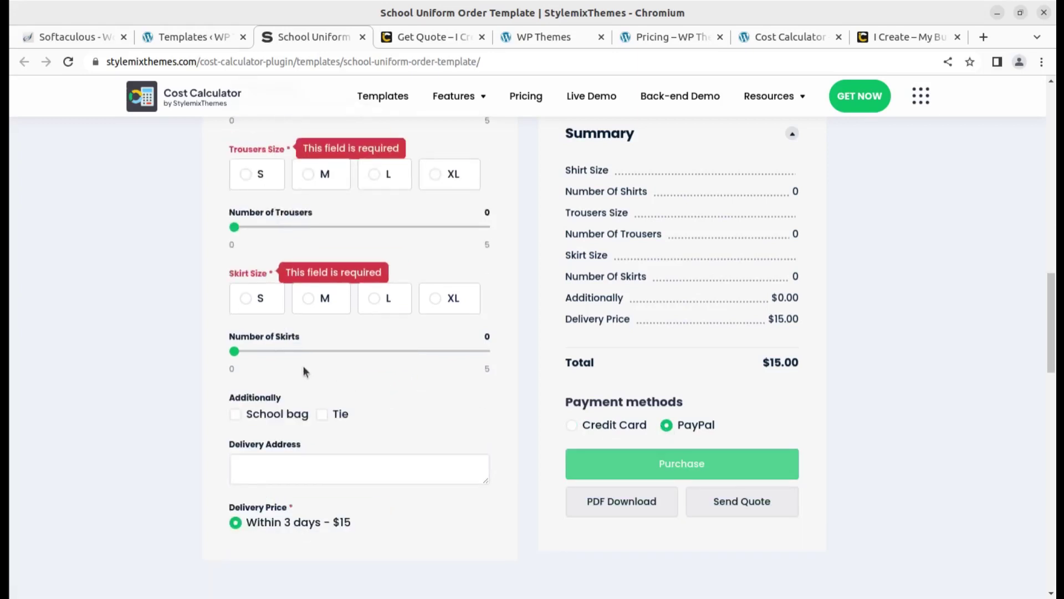
- Review the demo form's fields from the guardian's name to the delivery price, and try to purchase the order
scroll(278, 333, up, 6)
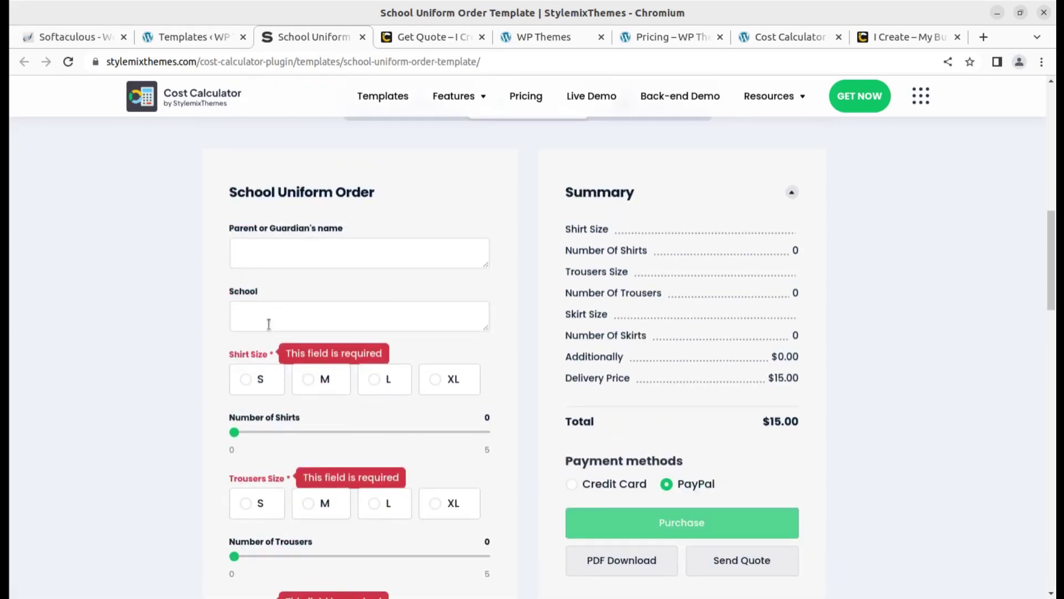
click(272, 260)
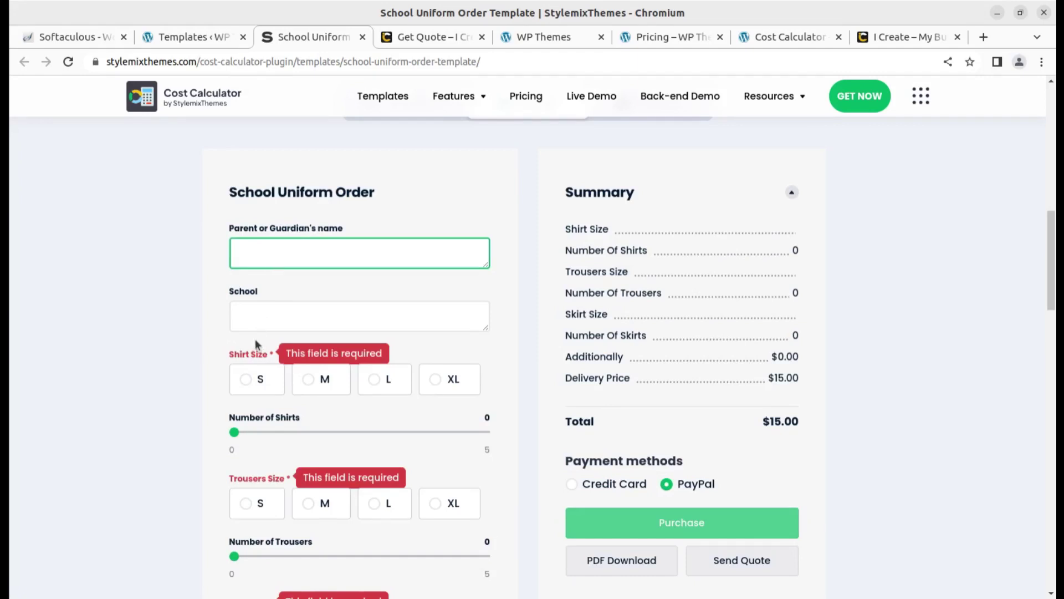
scroll(294, 327, down, 2)
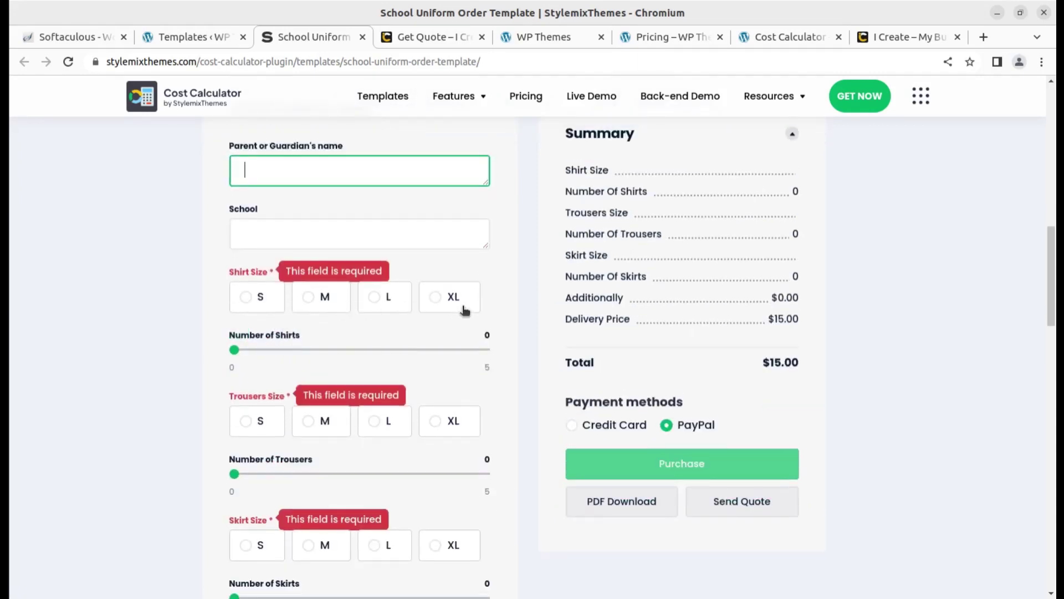
scroll(460, 311, down, 3)
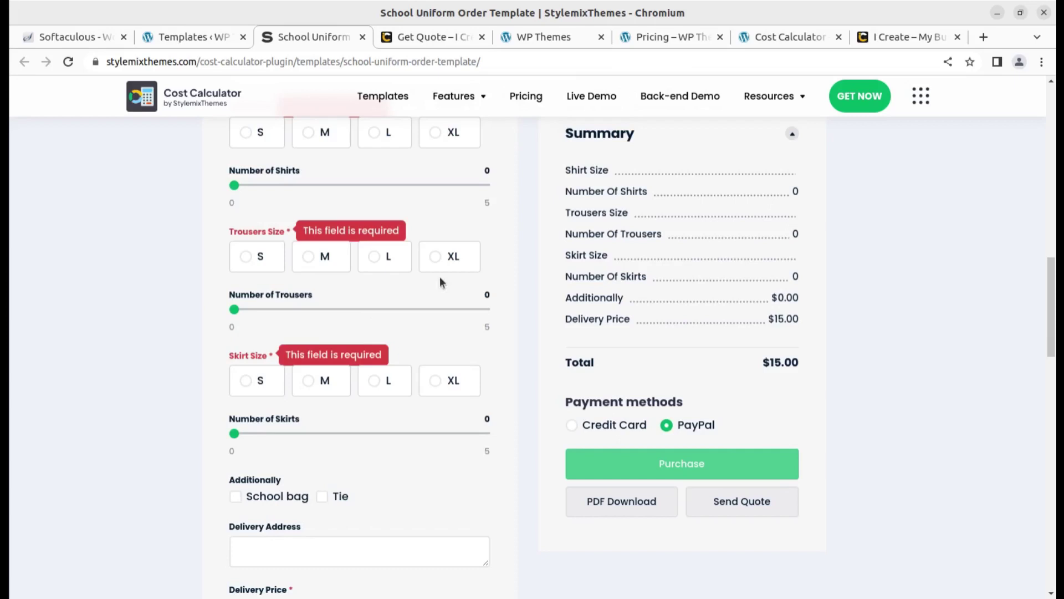
scroll(289, 323, down, 5)
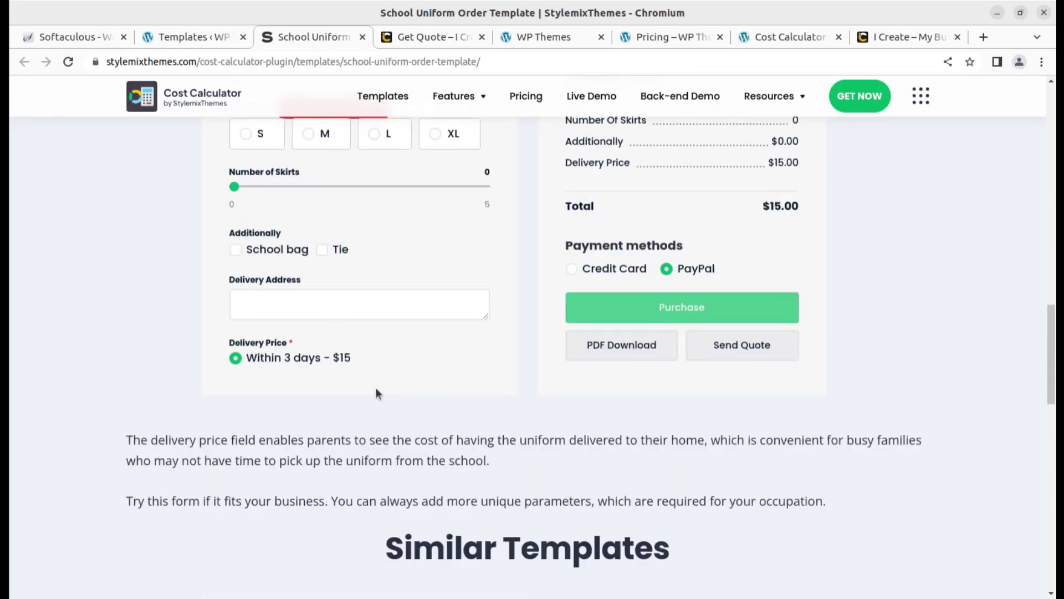
scroll(377, 394, up, 3)
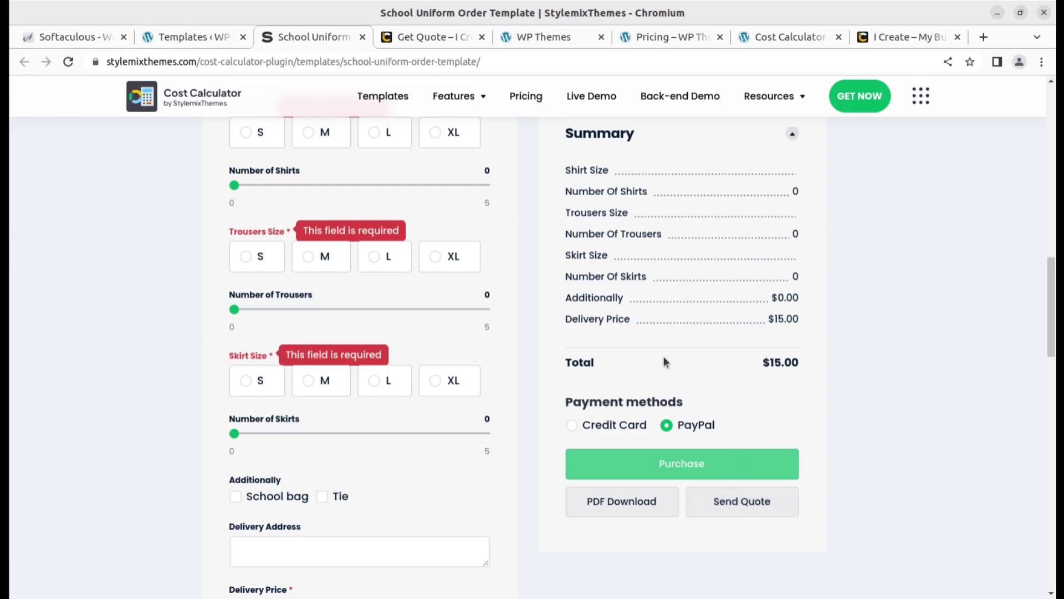
click(754, 465)
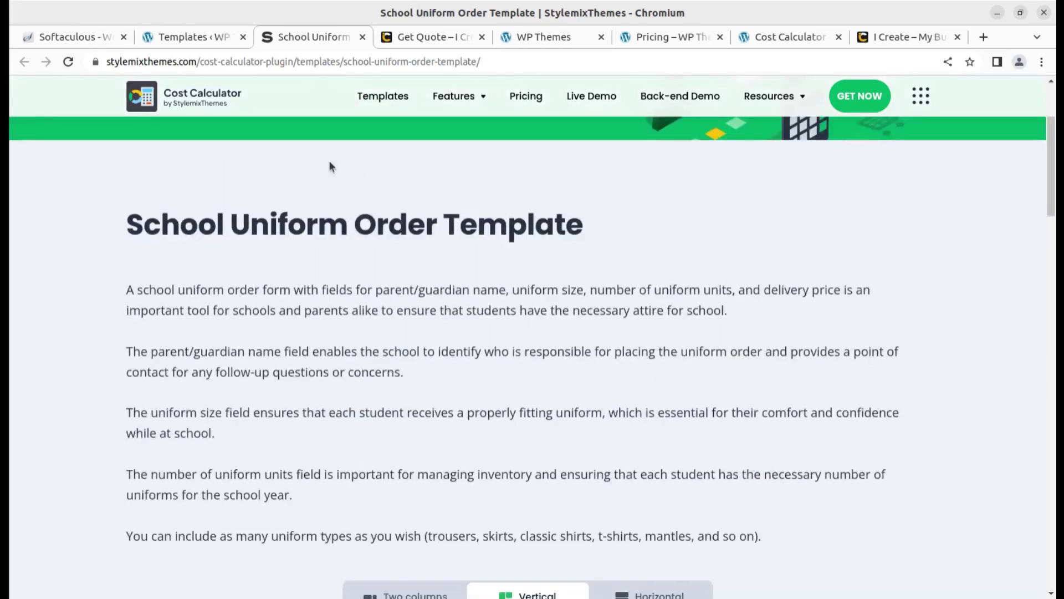
- Go back to the WordPress template library and look over the Education templates again
click(172, 38)
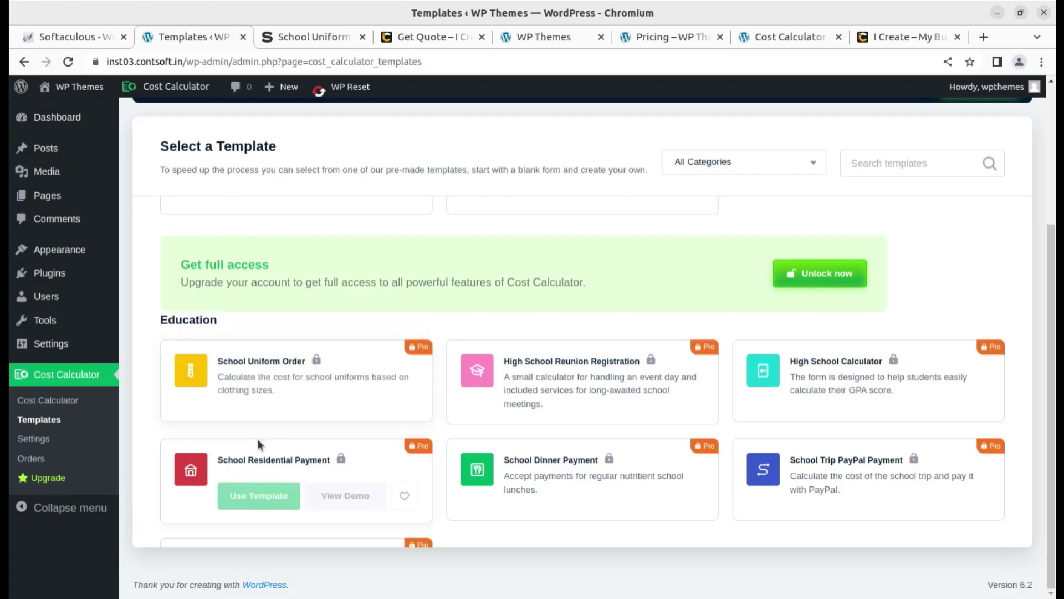
scroll(233, 416, up, 5)
scroll(231, 417, down, 5)
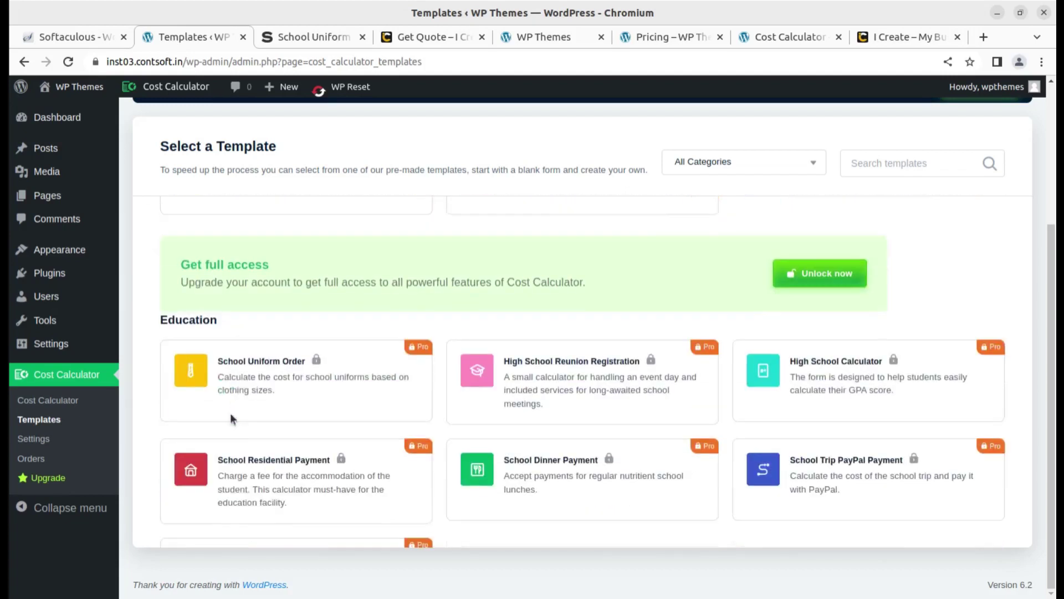
- Look over the School Uniform Order demo form again and return to the WordPress template library
mouse_move(283, 380)
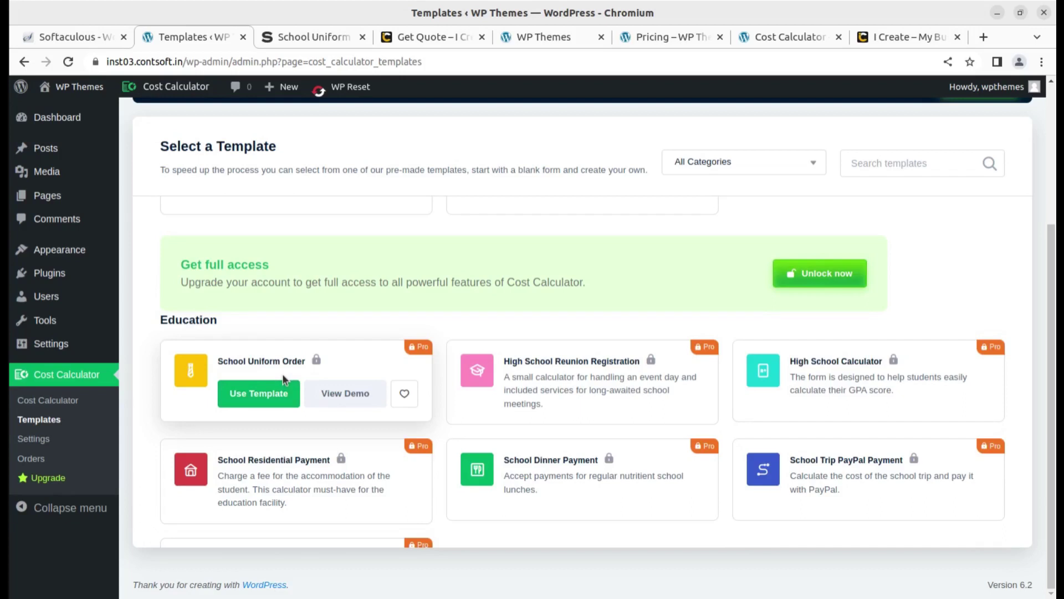
click(321, 37)
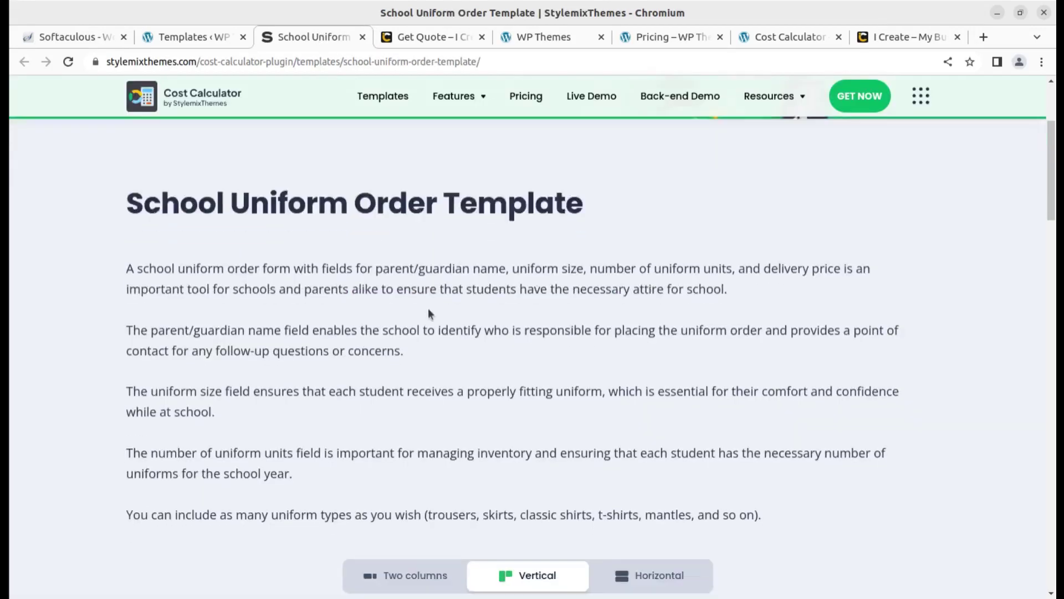
scroll(428, 311, down, 4)
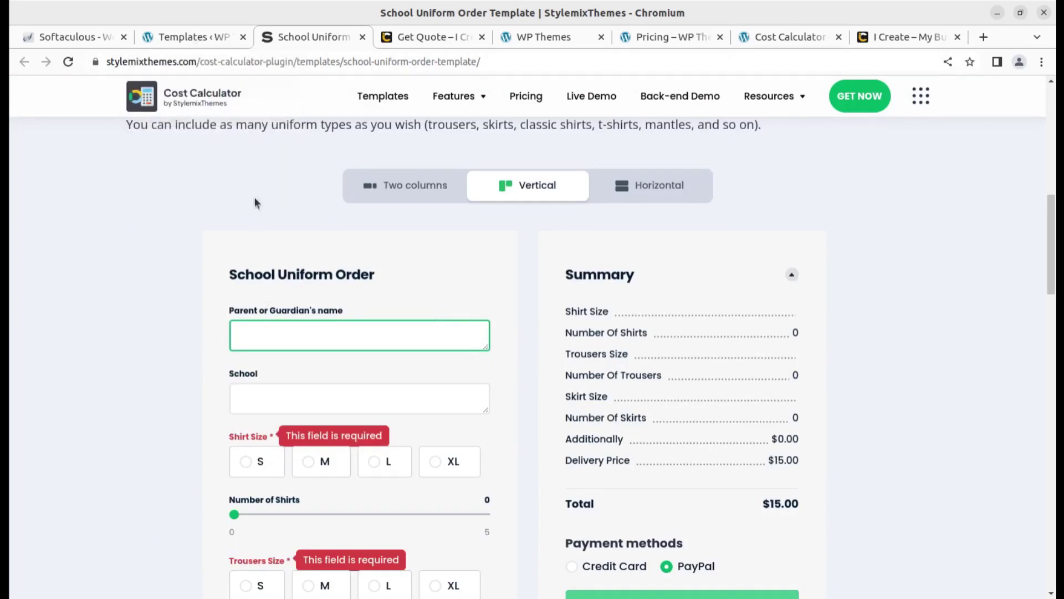
click(184, 43)
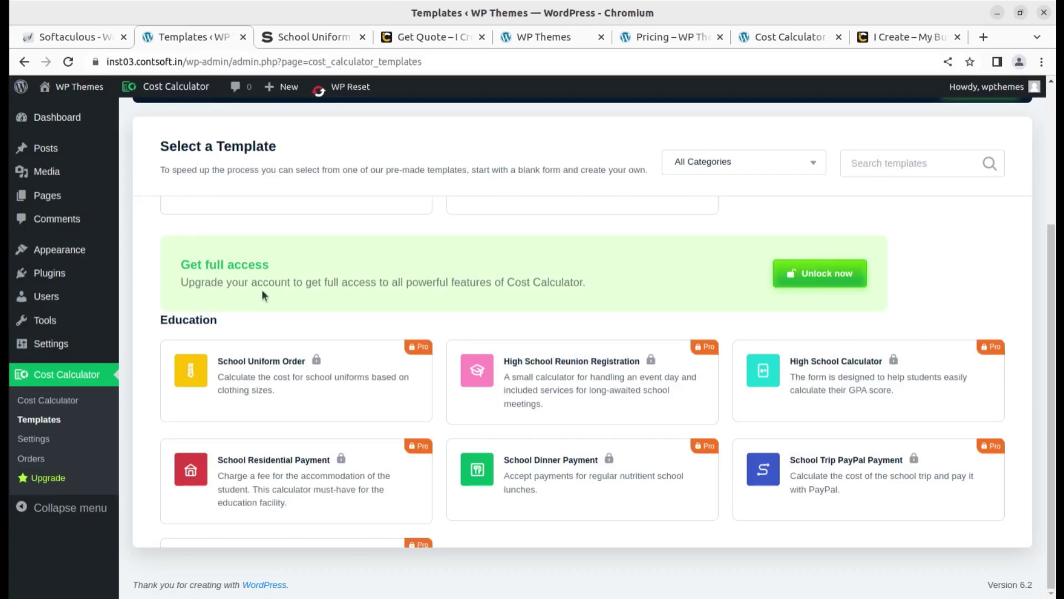
- Compare the list of existing calculators in WordPress with the School Uniform Order demo form and its payment methods
click(68, 402)
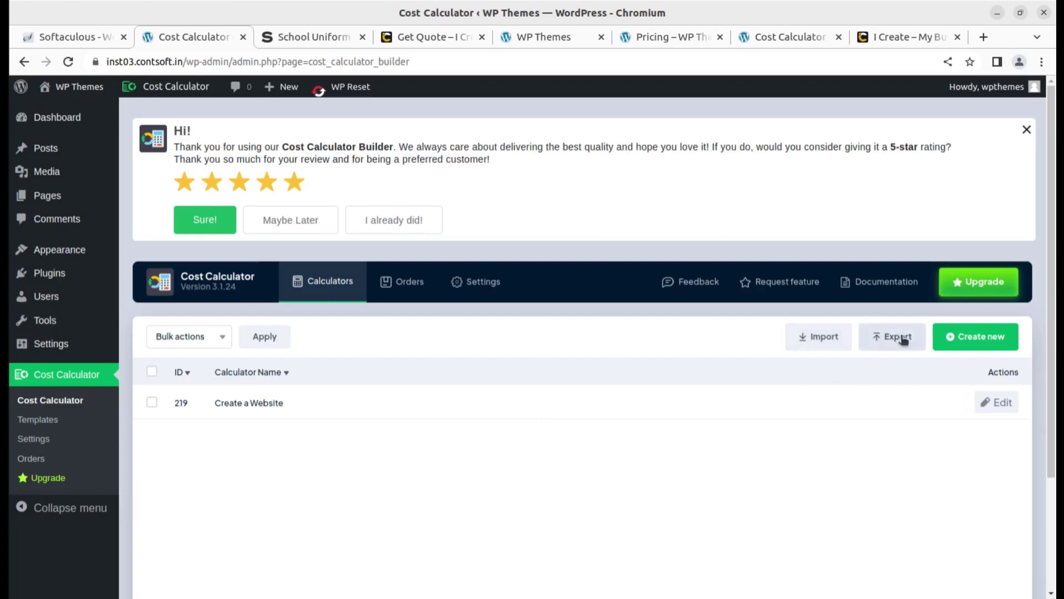
mouse_move(277, 404)
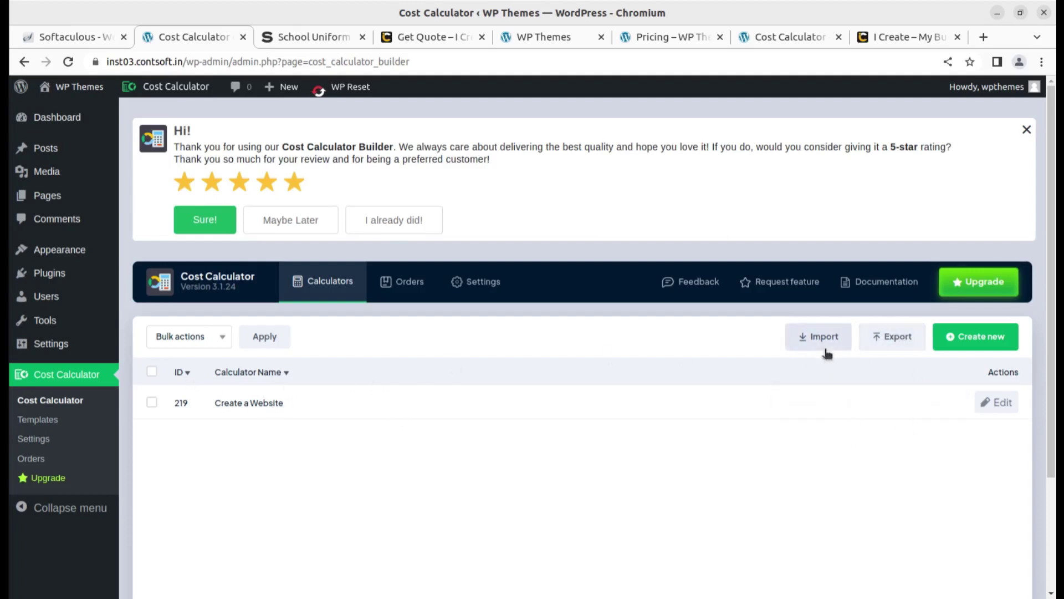
click(290, 38)
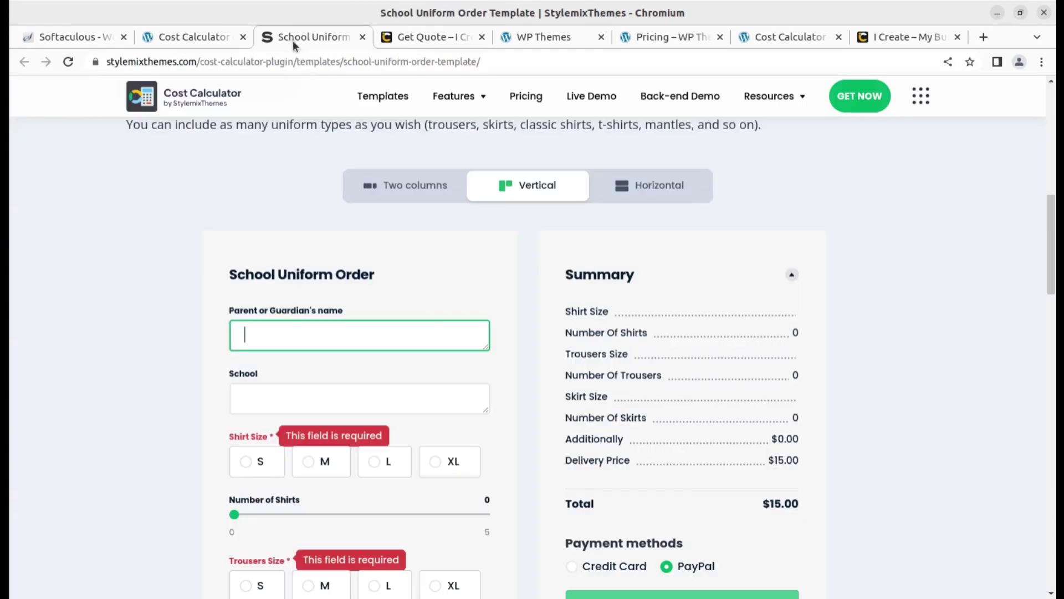
scroll(408, 305, down, 2)
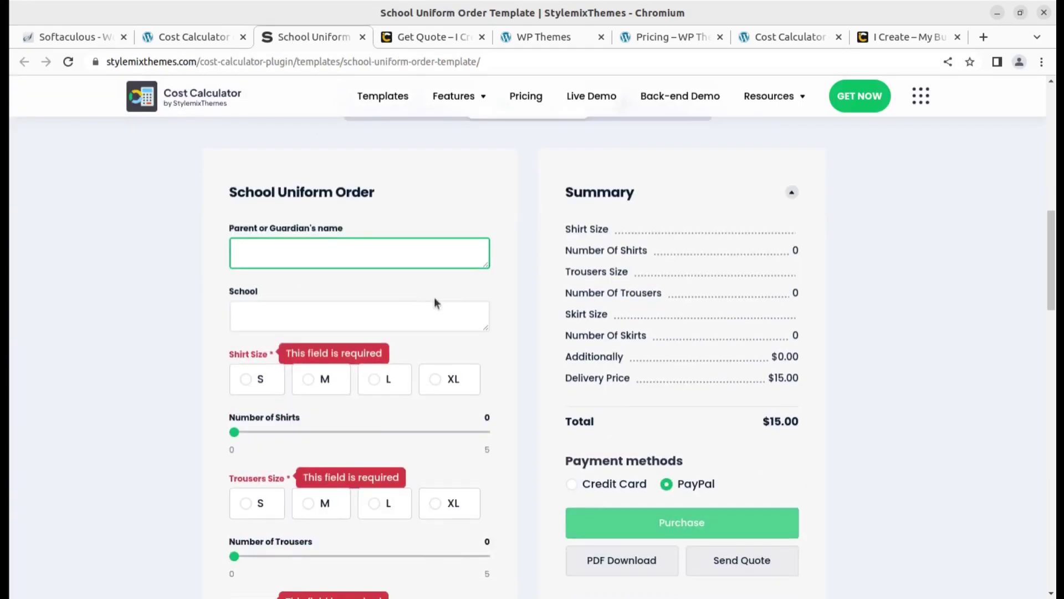
click(197, 38)
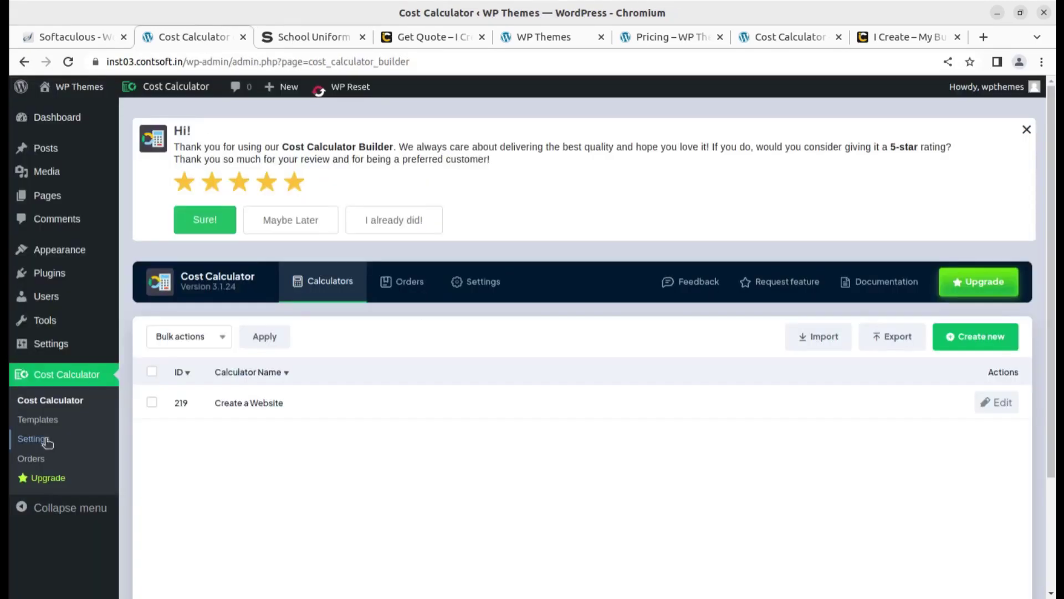
click(310, 37)
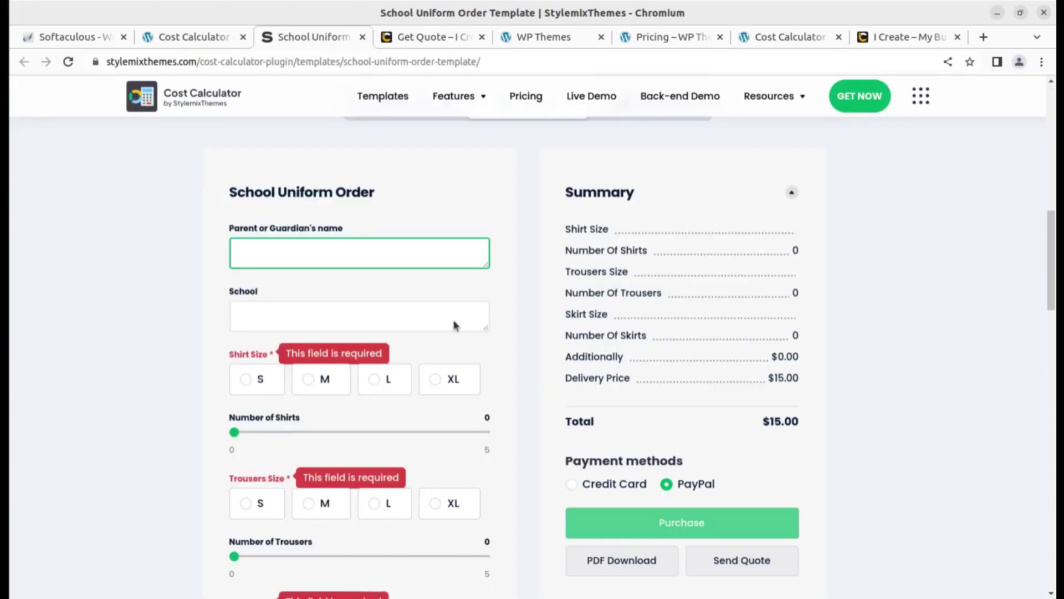
click(193, 38)
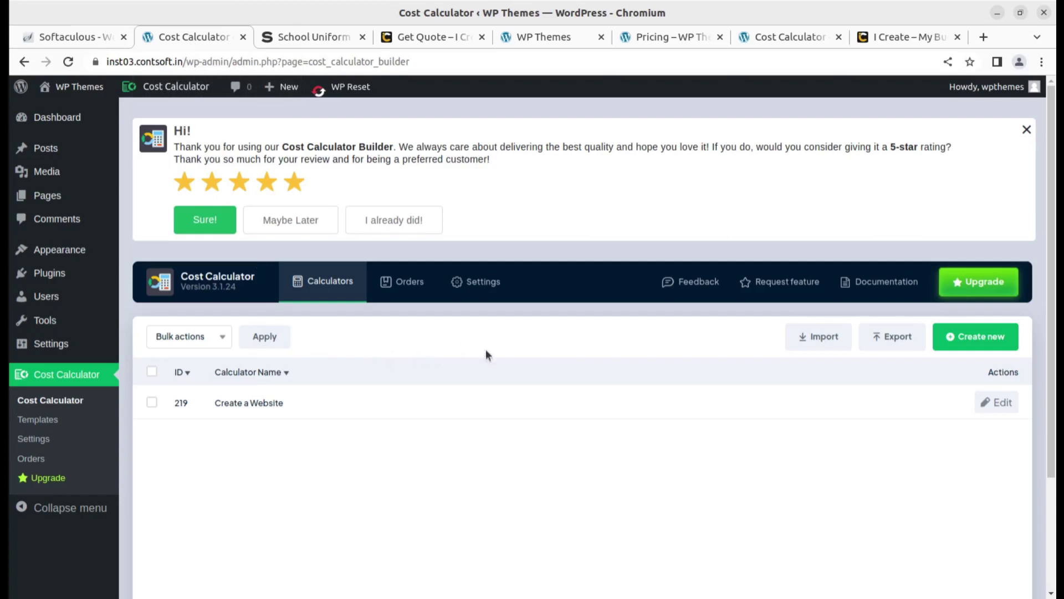
- Look at the Cost Calculator global settings, including Currency and Email Template
mouse_move(541, 401)
click(53, 420)
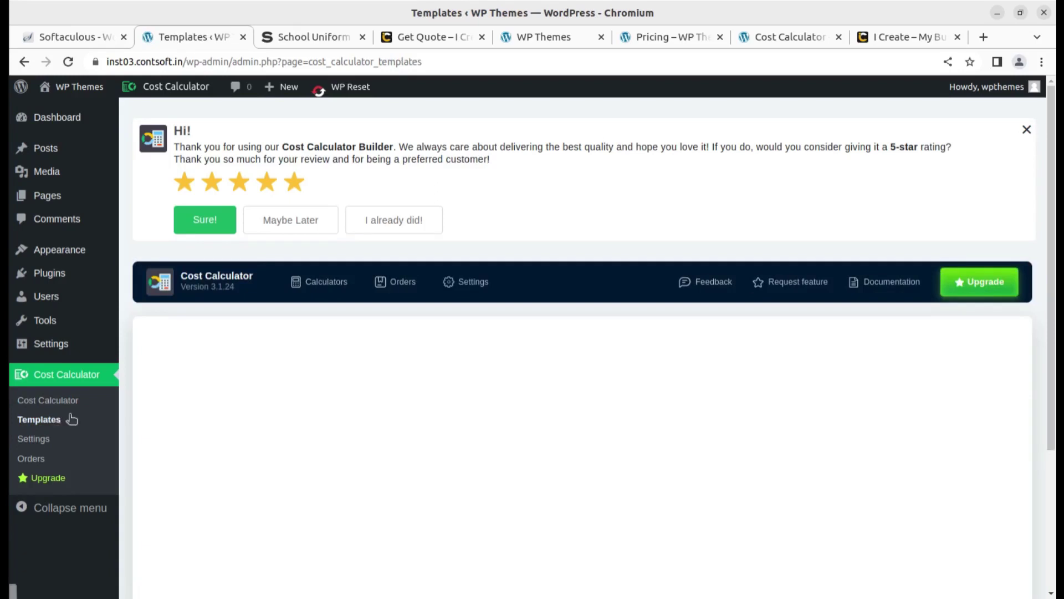
click(474, 281)
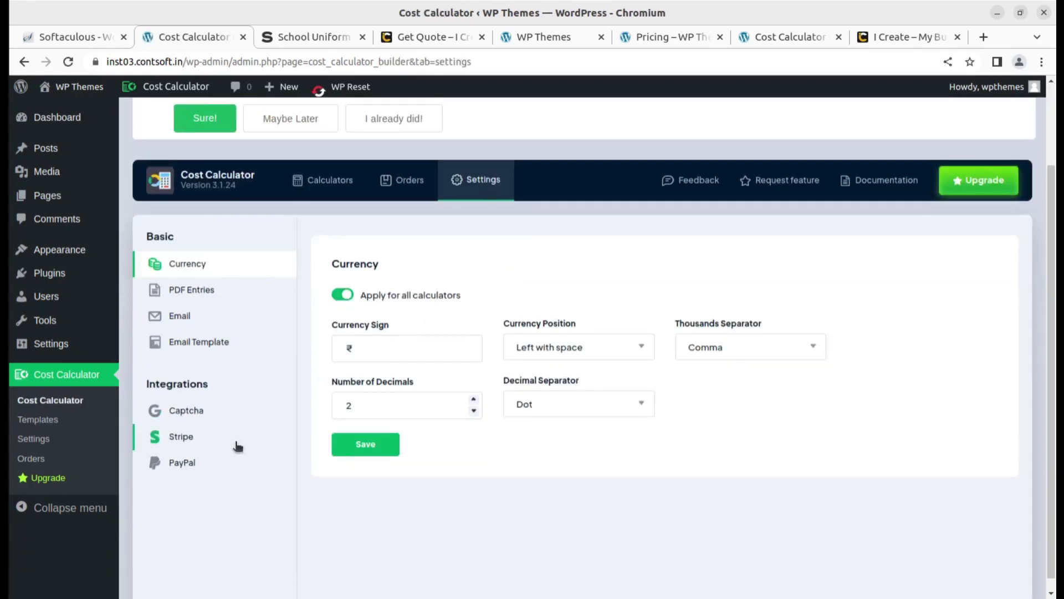
click(201, 344)
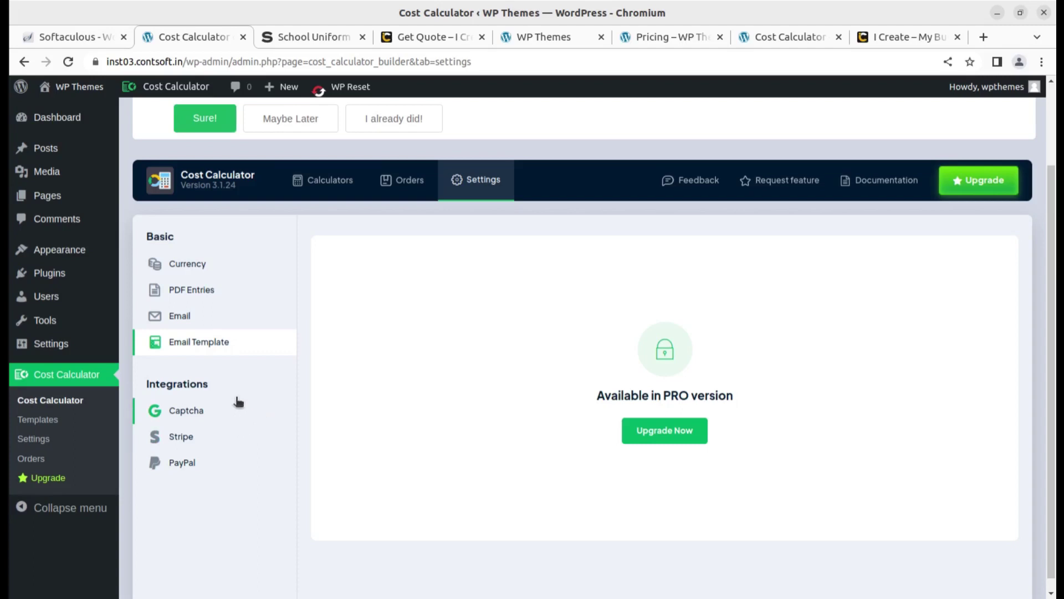
- Activate the Cost Calculator Builder PRO plugin among the installed plugins
mouse_move(69, 299)
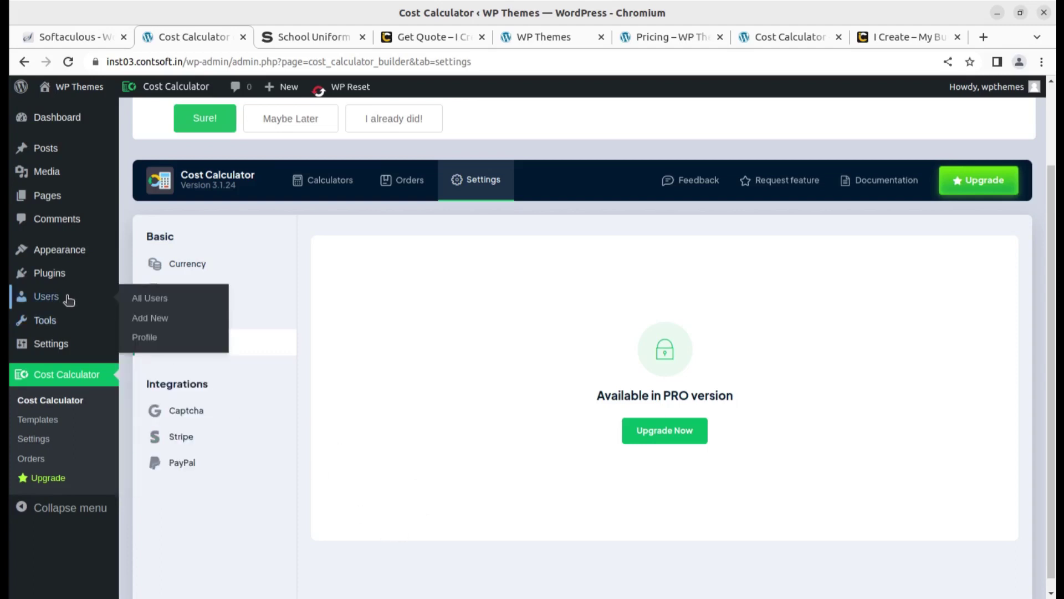
mouse_move(48, 277)
click(153, 279)
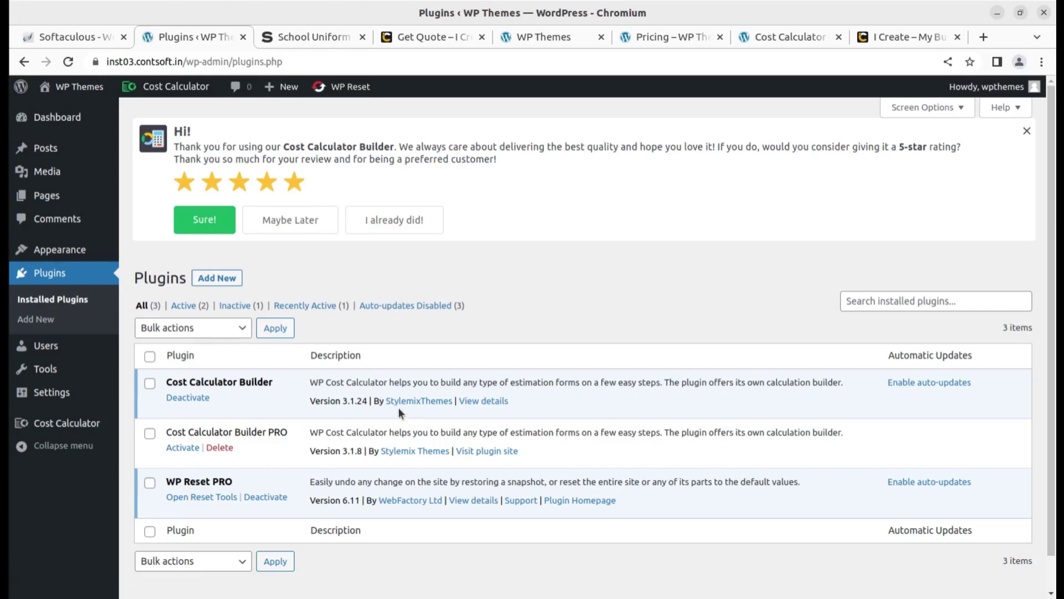
drag(166, 433, 281, 435)
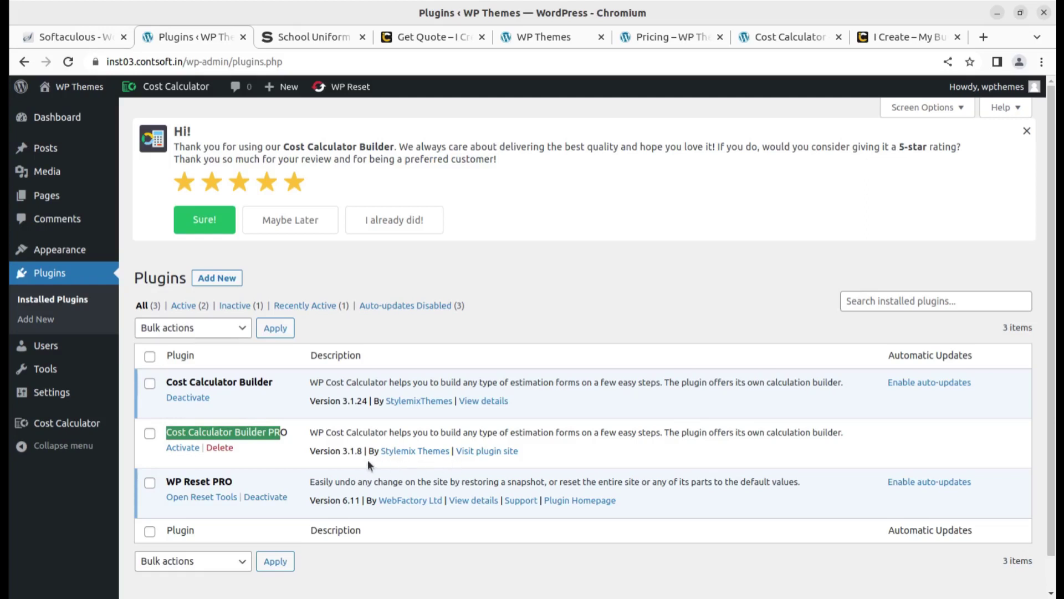
click(184, 448)
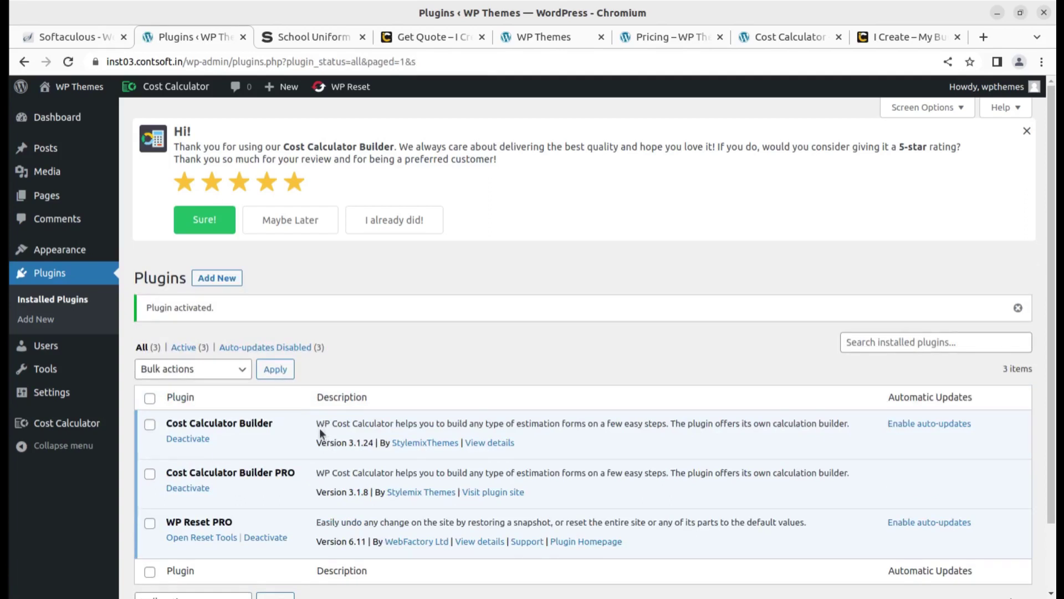
- Open the Cost Calculator template library and browse from the booking templates to the Education templates
click(75, 427)
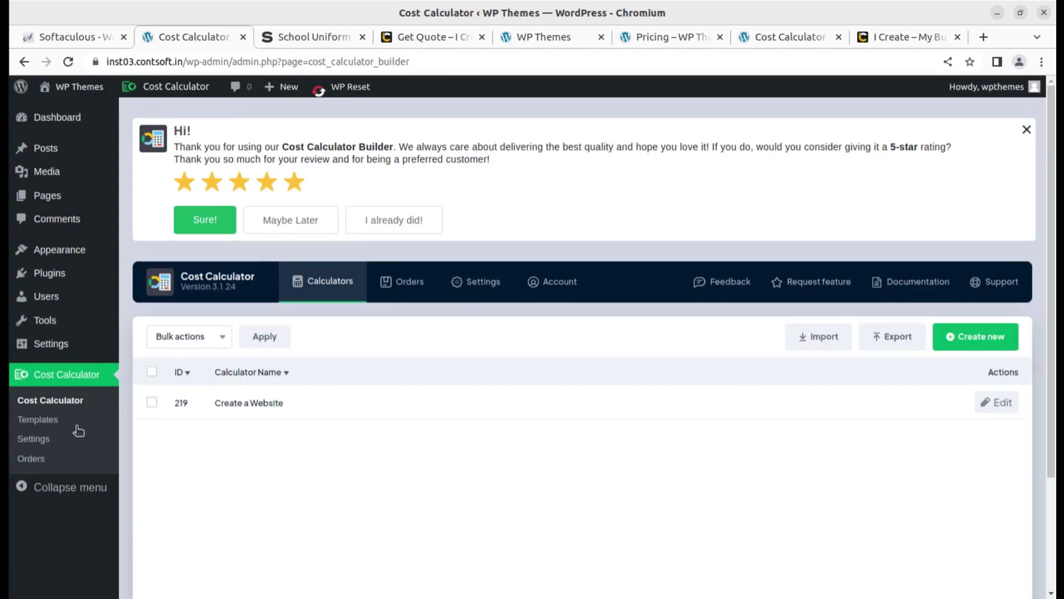
click(45, 420)
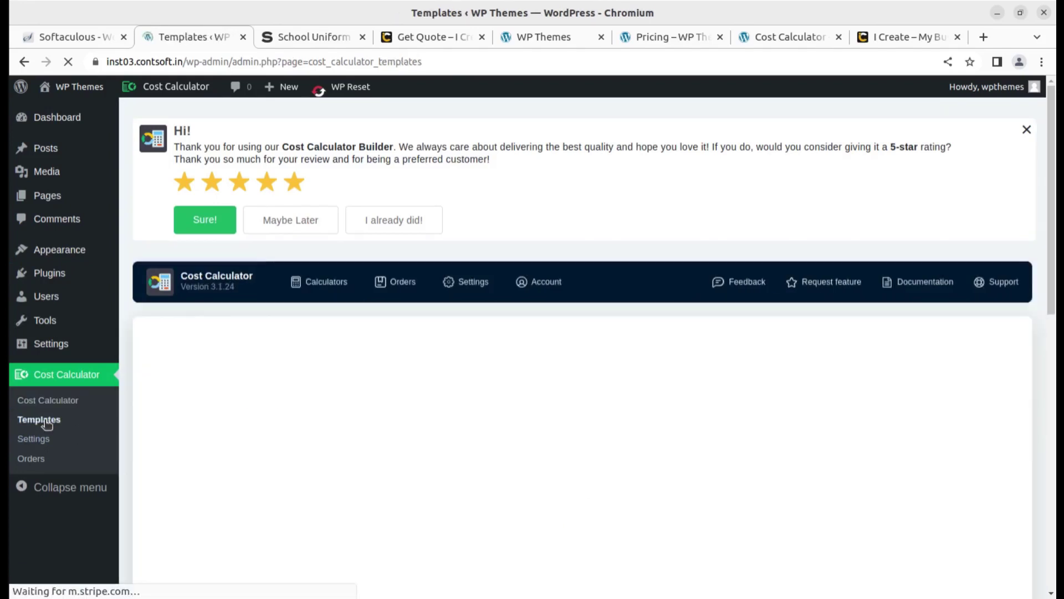
scroll(577, 472, down, 5)
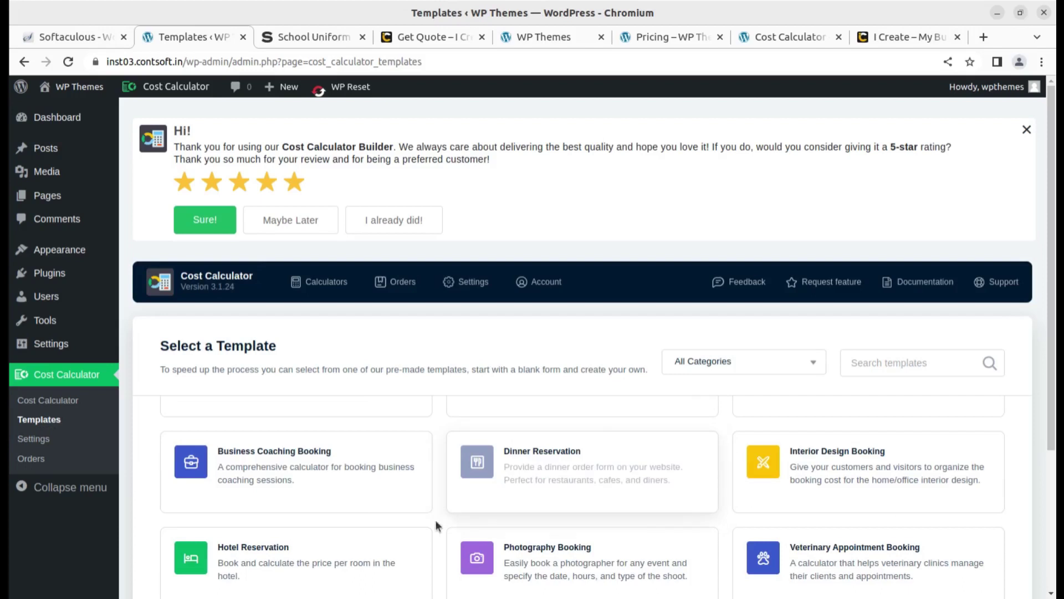
scroll(714, 478, down, 5)
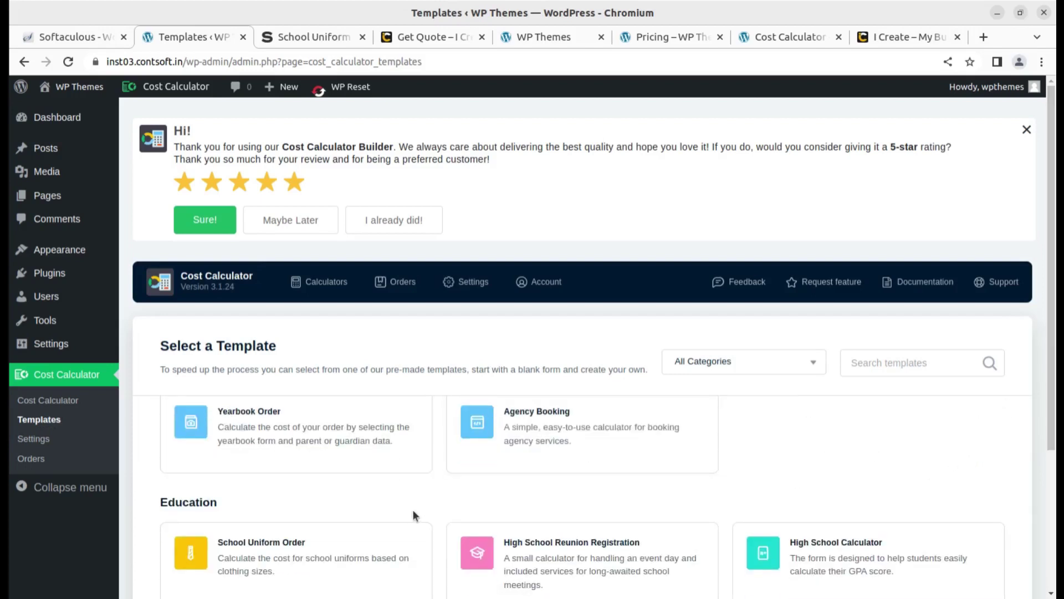
scroll(198, 482, up, 2)
- Enable the PDF Entries settings for all calculators in the Cost Calculator global settings
click(35, 442)
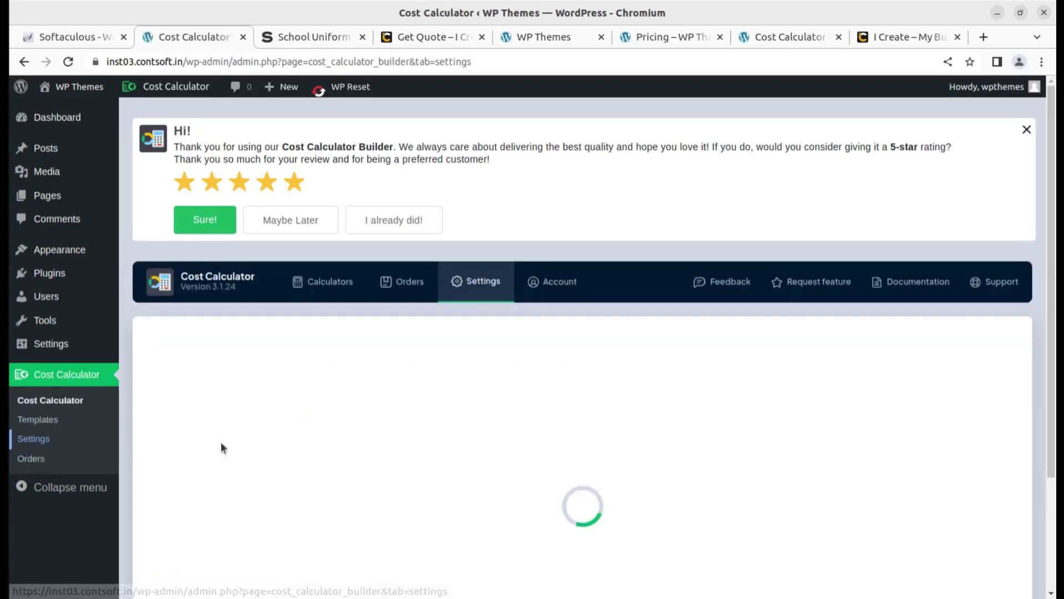
scroll(472, 452, down, 2)
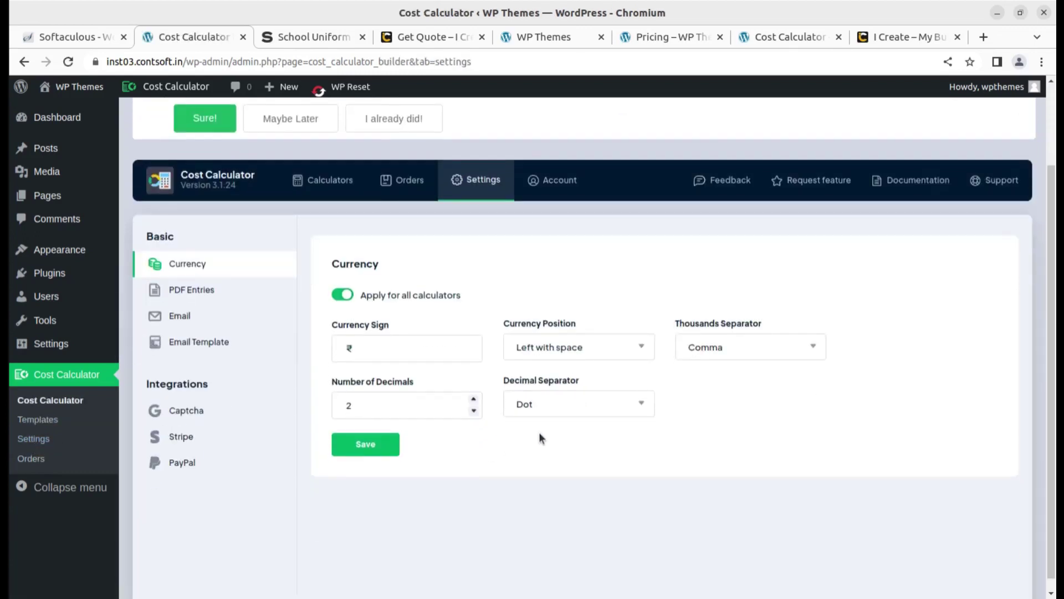
click(193, 294)
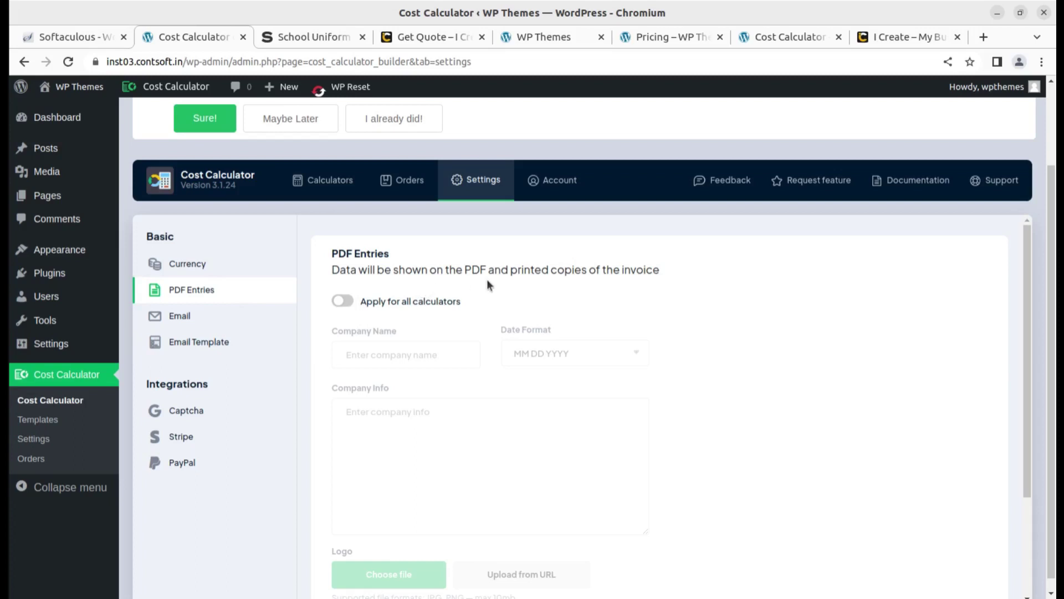
click(348, 303)
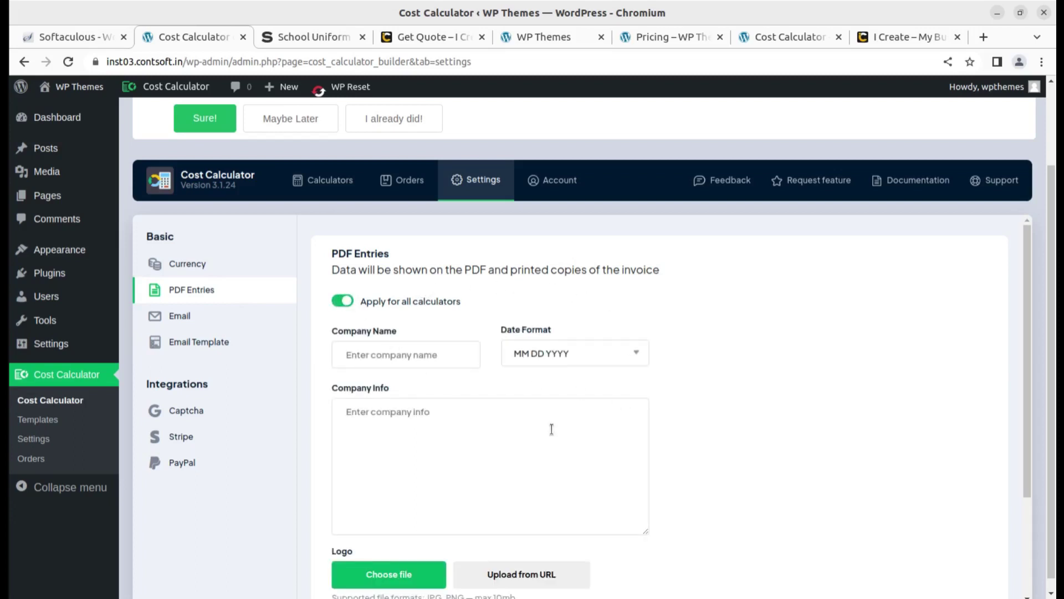
- Set the PDF entries' company name to I Create and the date format to DD MM YYYY
click(381, 358)
text(I Care)
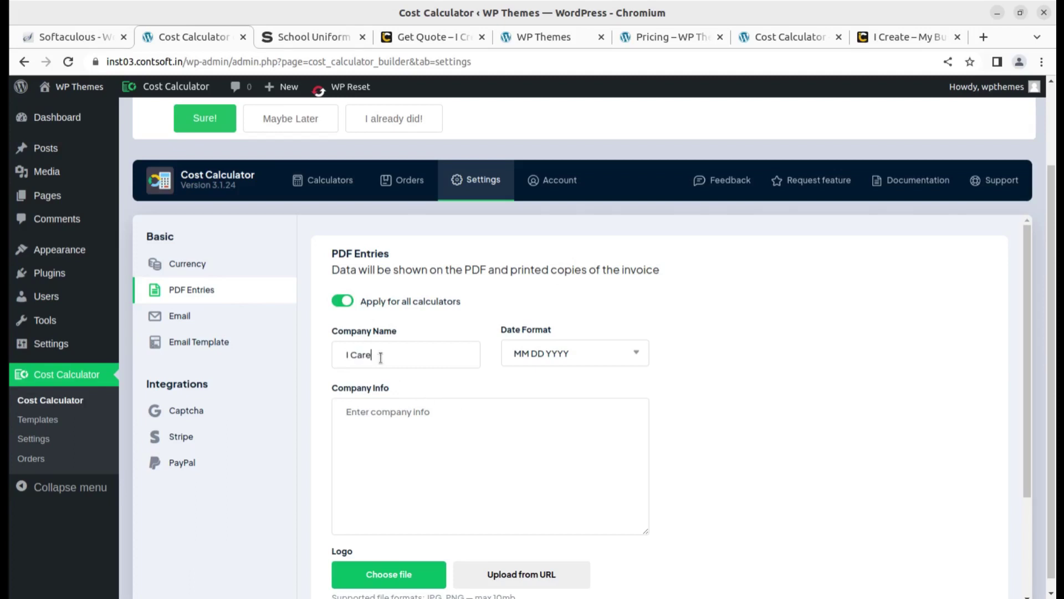
key(BackSpace)
key(BackSpace)
key(BackSpace)
text(reate)
click(596, 353)
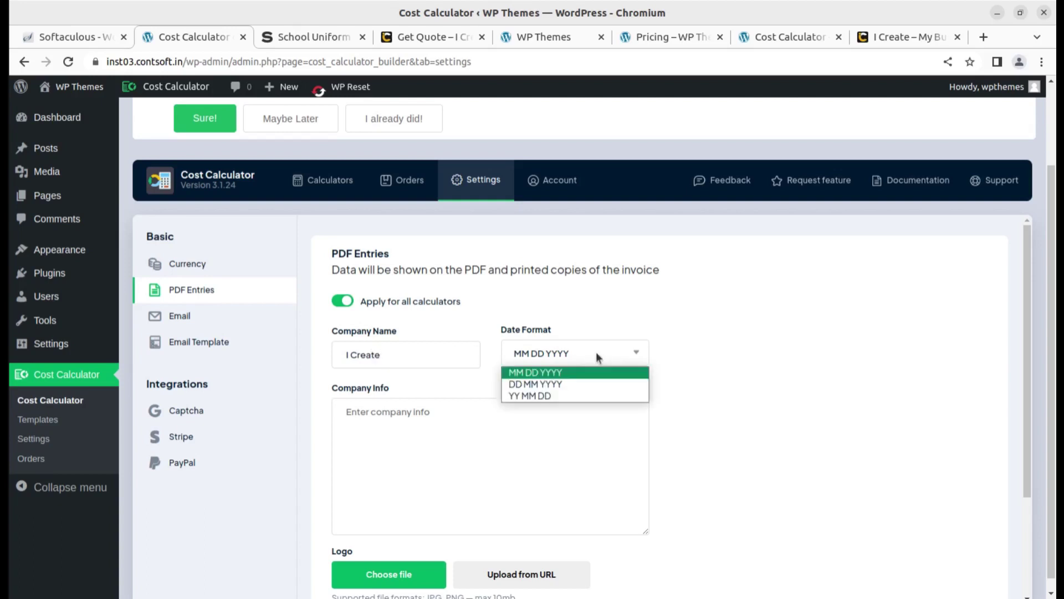
click(578, 383)
- Upload the image file I-Create-Logo.Jpg as the logo for the PDF entries
click(378, 429)
scroll(457, 493, down, 2)
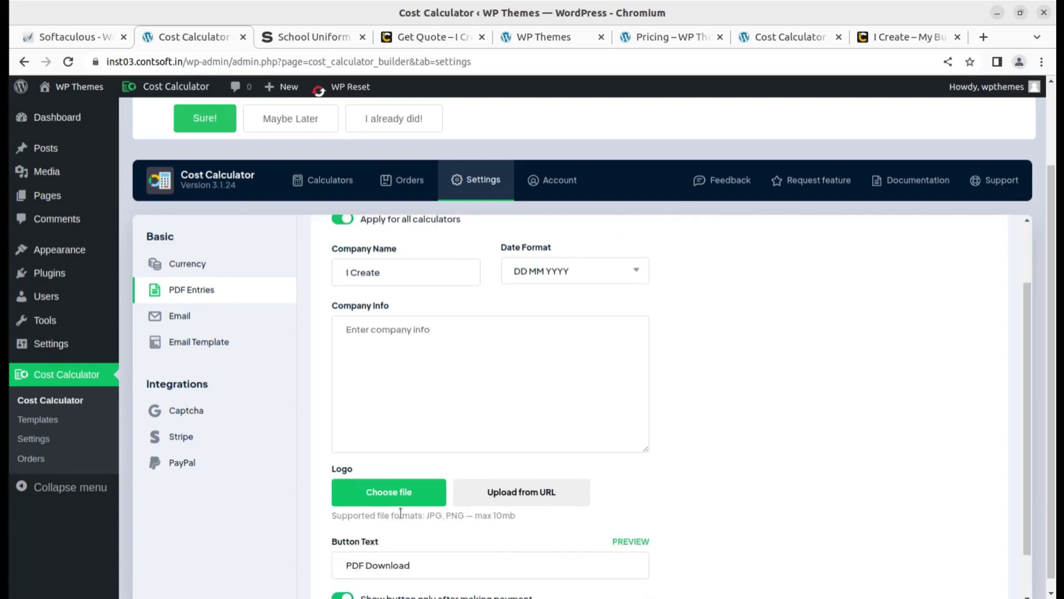
scroll(458, 515, down, 1)
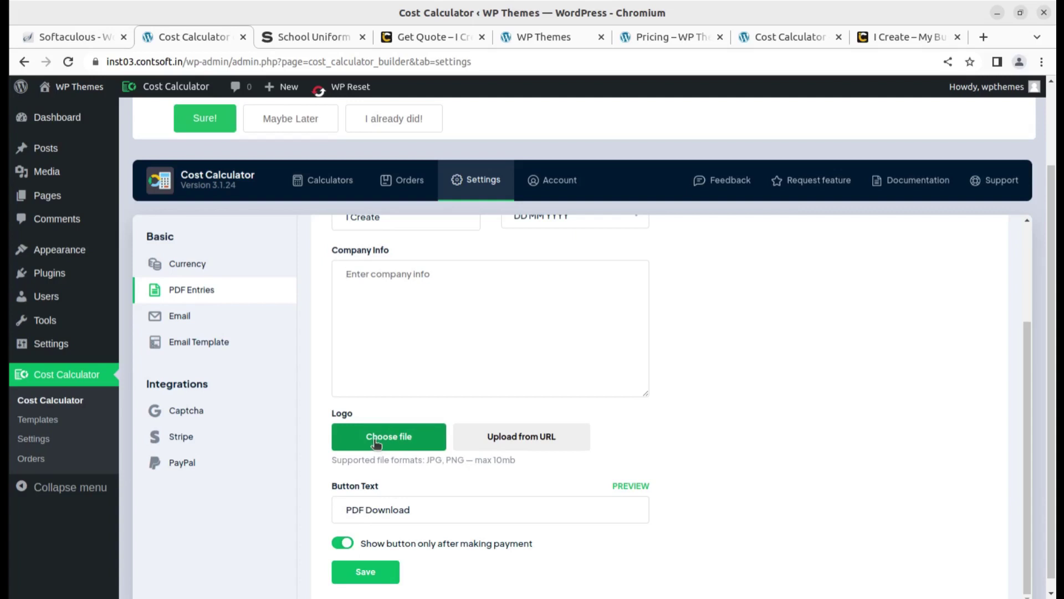
double_click(638, 329)
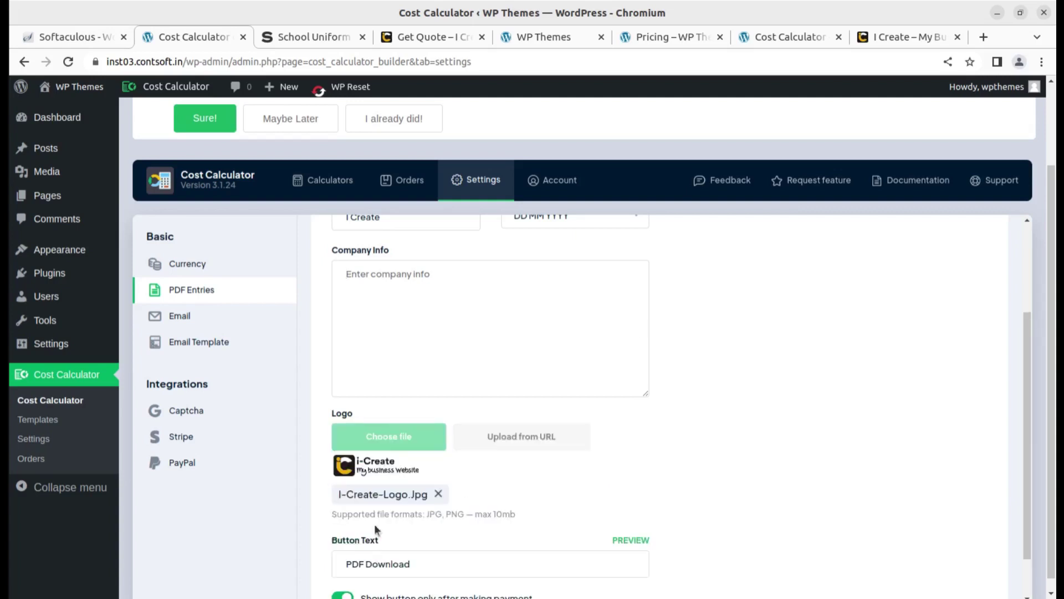
scroll(714, 499, down, 1)
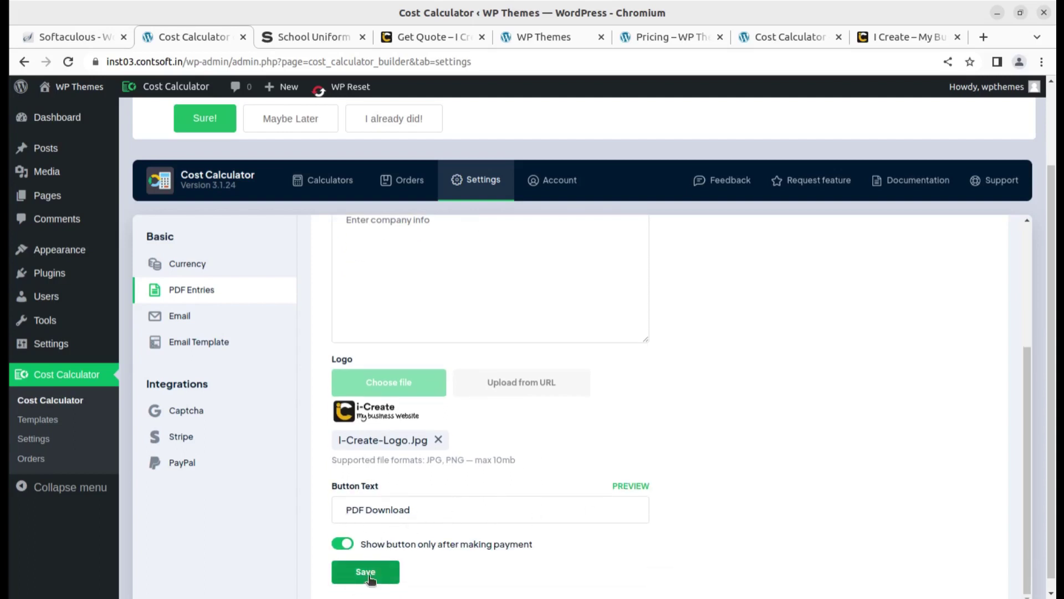
- Set the PDF entries' company info to "Create your Business Website at your Own with the help of WP Mentors." and save
mouse_move(644, 492)
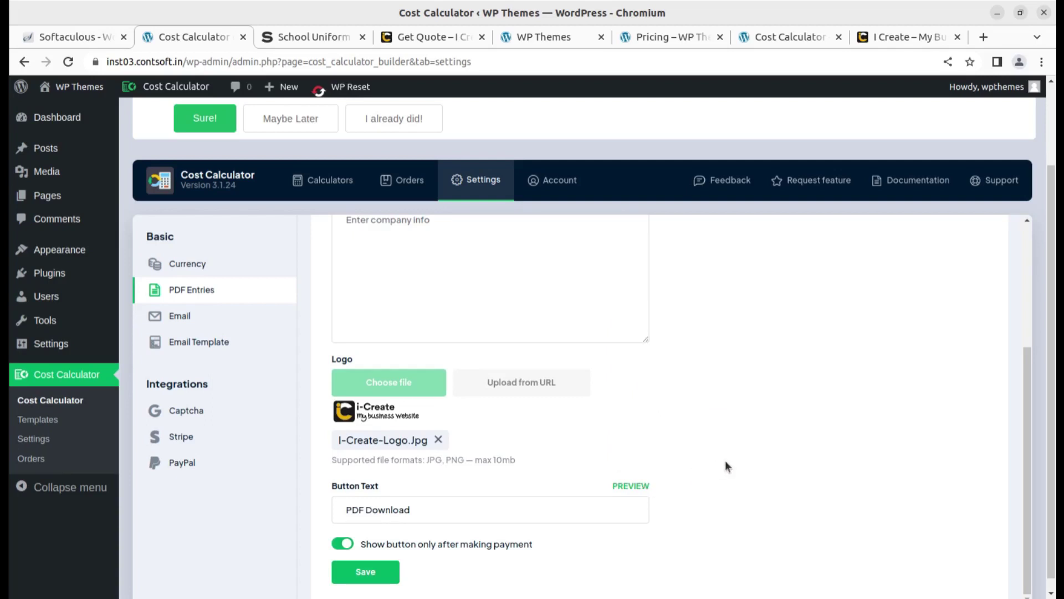
scroll(507, 453, up, 4)
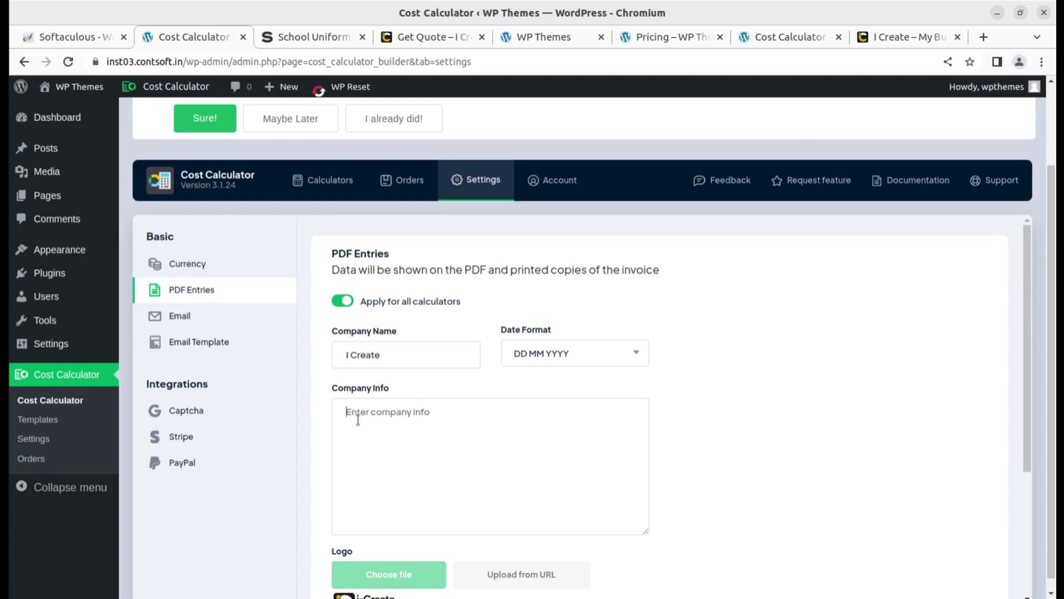
text(Create your Business Website at your)
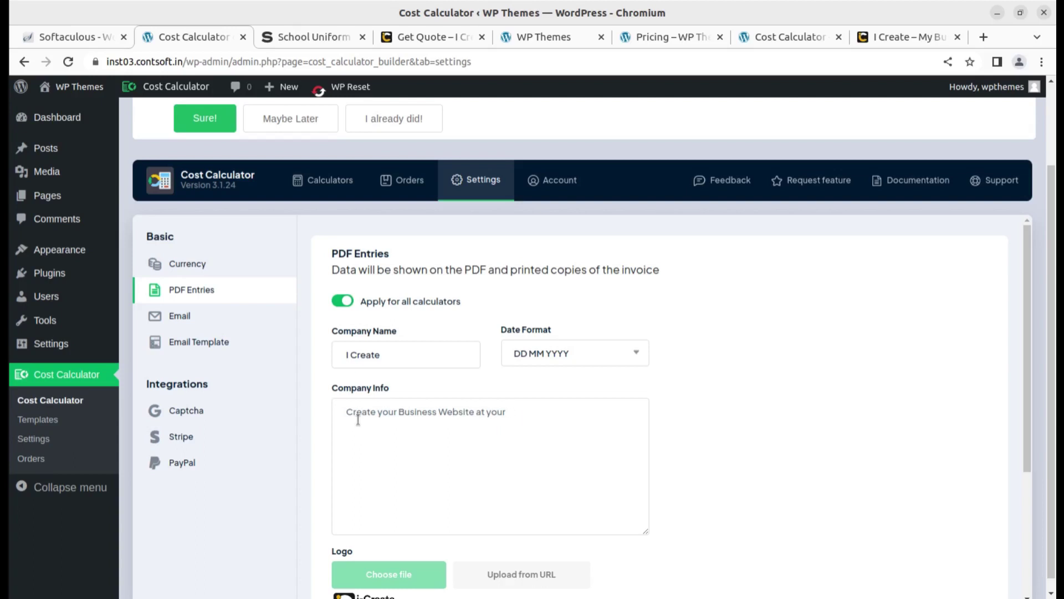
text( w)
text( Own with the)
text( help)
text( of W)
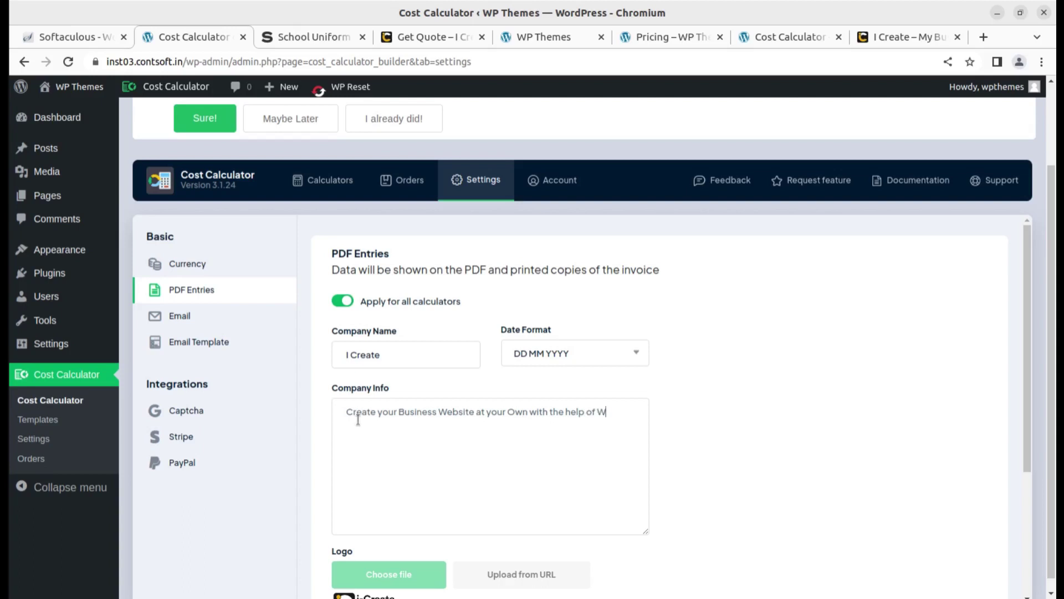
text(P Mentors.)
scroll(440, 427, down, 4)
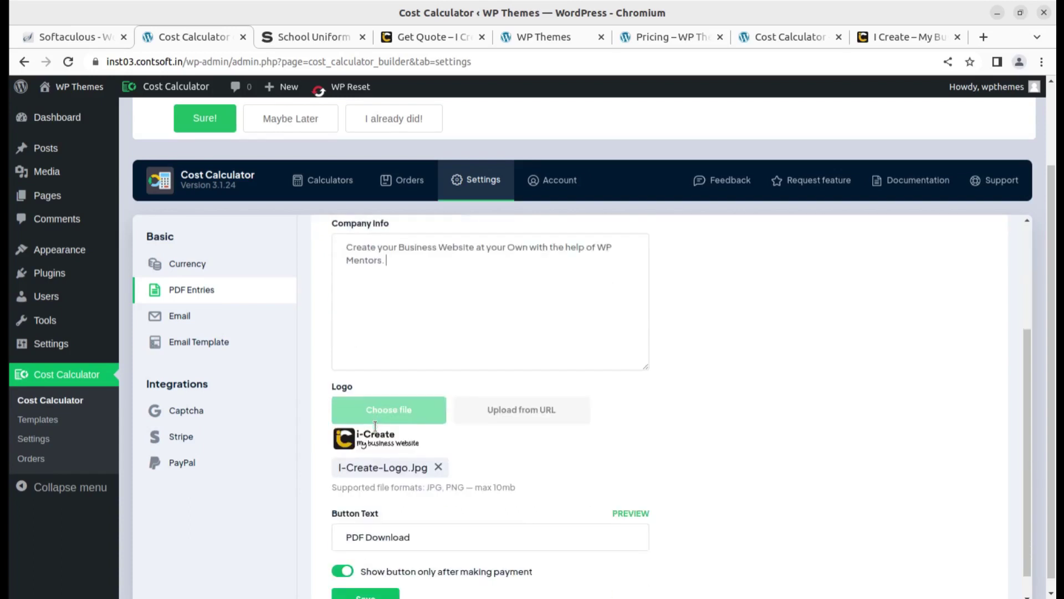
click(363, 576)
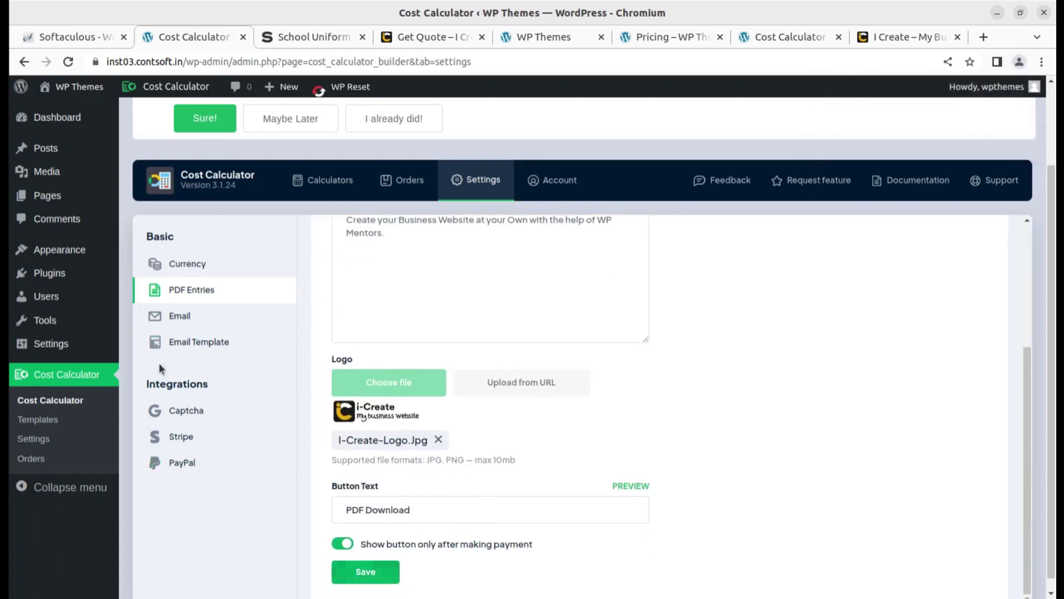
- Enable the global Email settings for all calculators, turn on the Email Quote Button and save
click(176, 317)
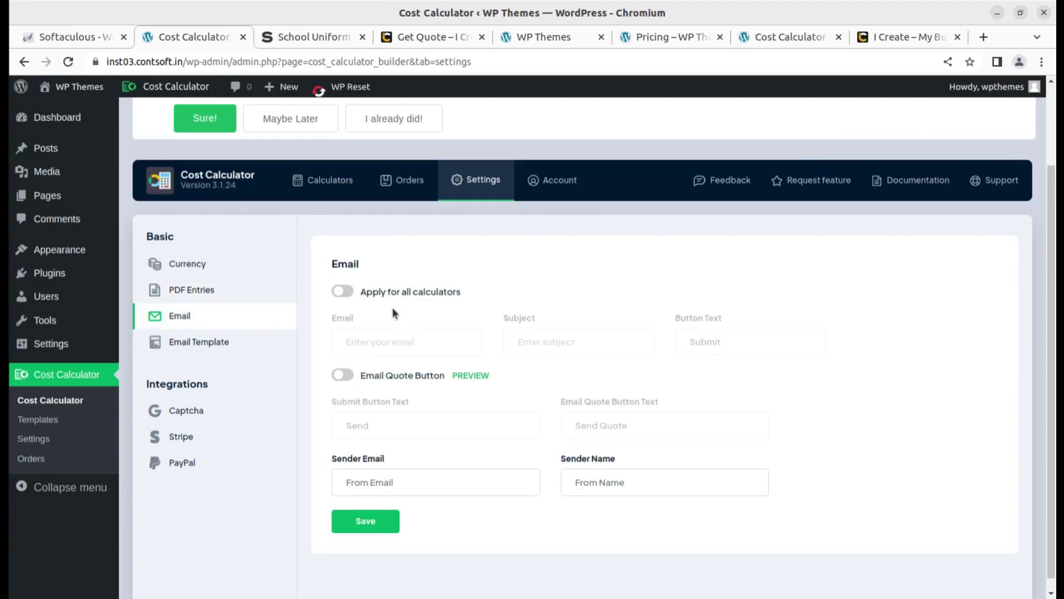
click(352, 294)
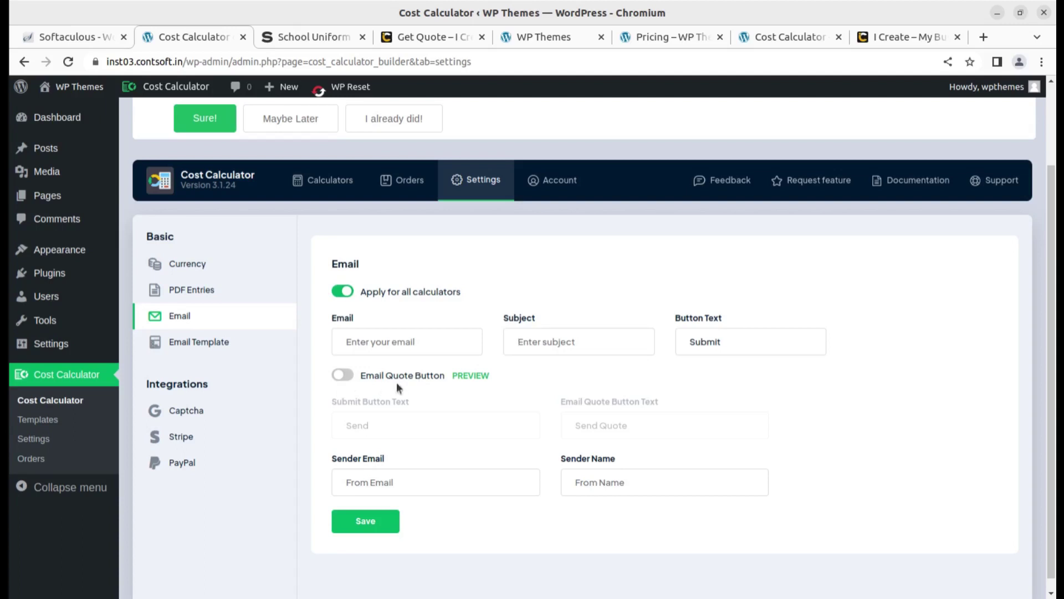
click(345, 376)
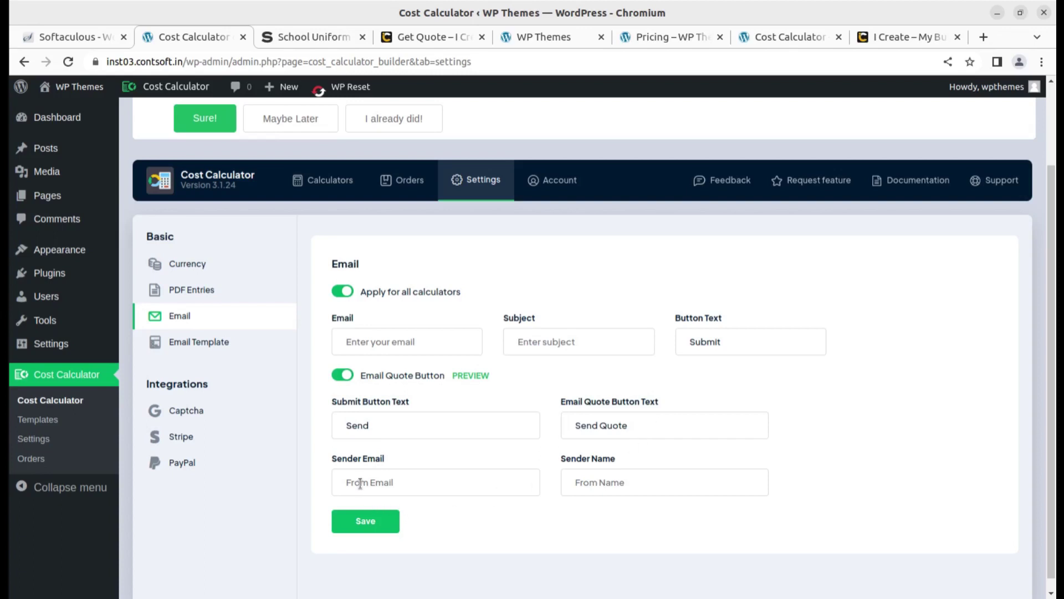
click(375, 531)
- Upload the I-Create logo image as the logo of the global email template and save the template
click(193, 350)
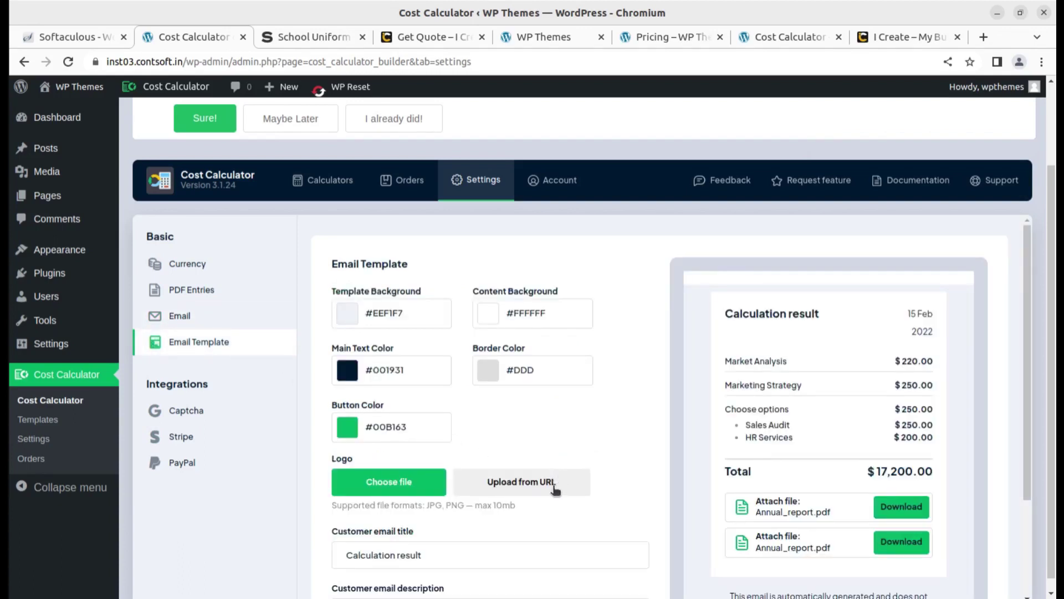
scroll(552, 488, down, 5)
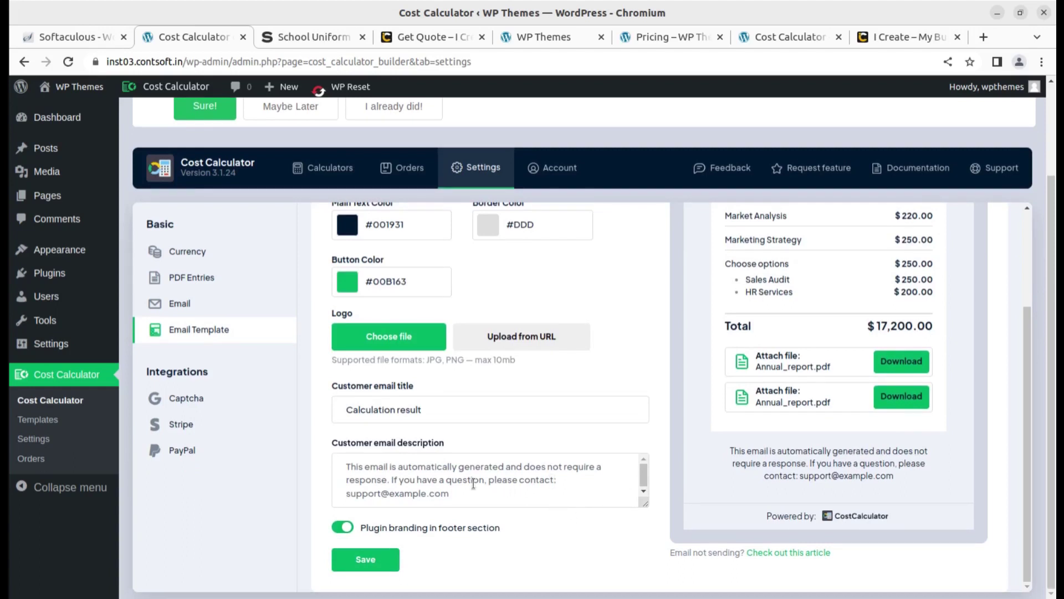
drag(458, 494, 337, 461)
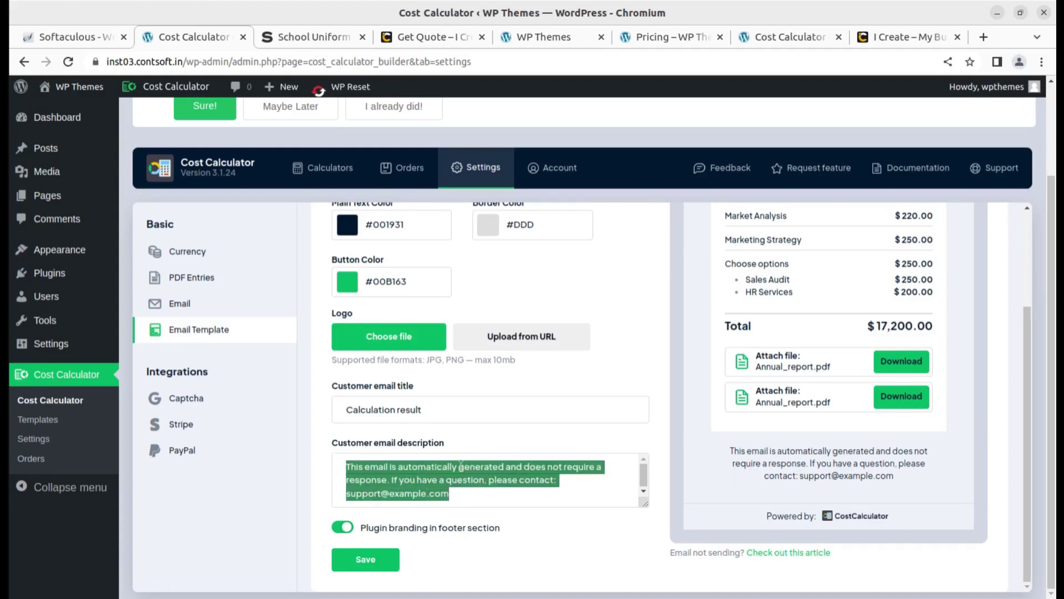
scroll(602, 513, up, 2)
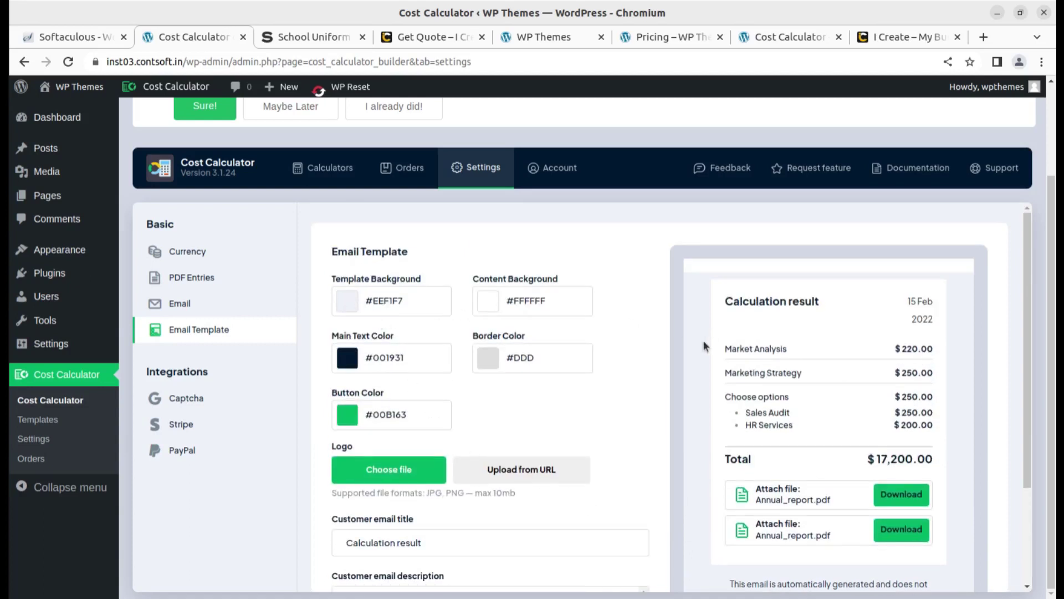
scroll(495, 484, down, 1)
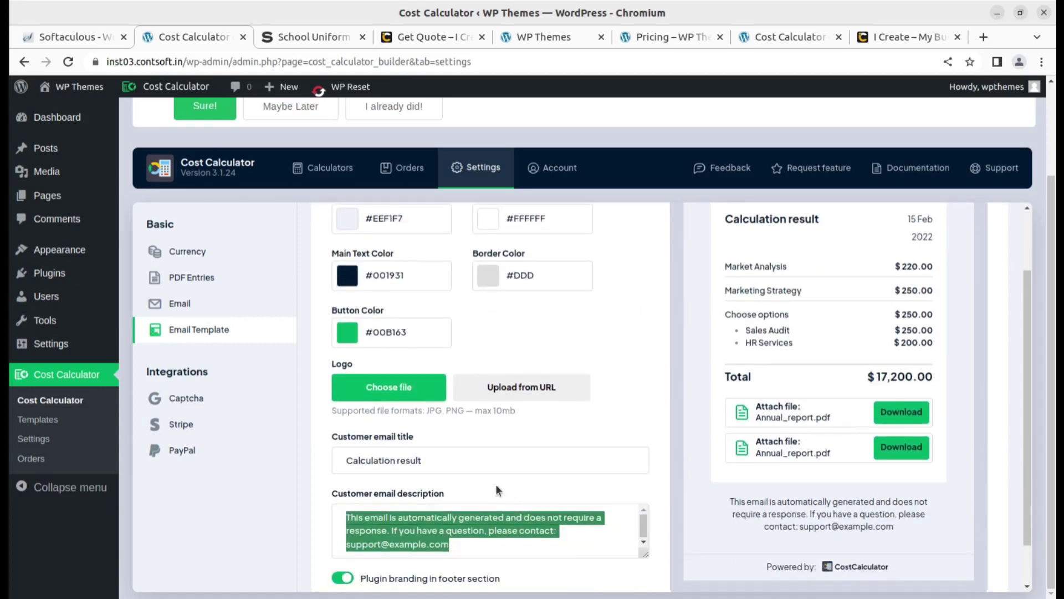
click(390, 388)
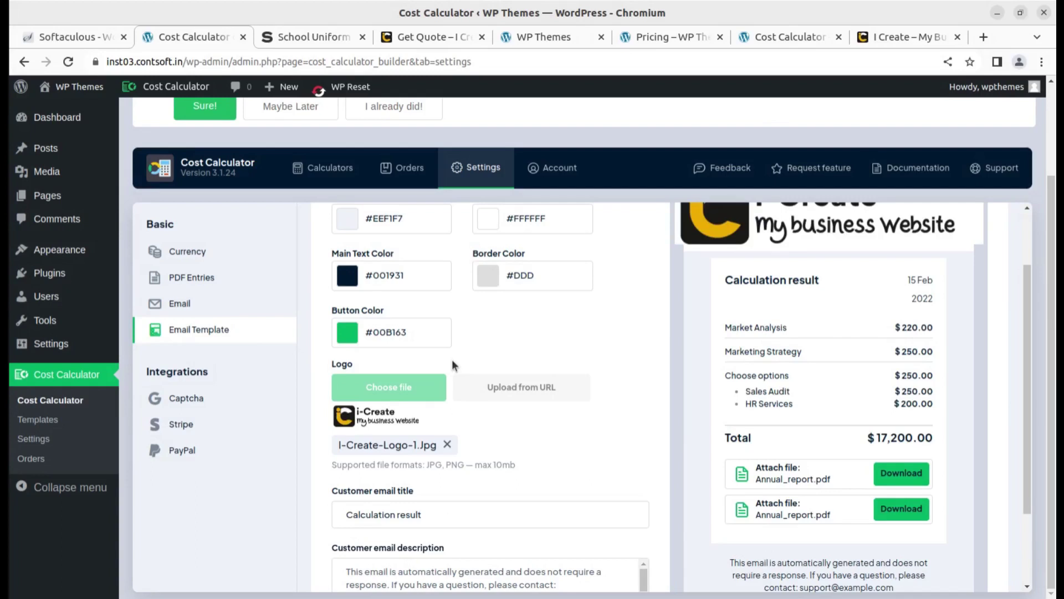
scroll(452, 359, up, 2)
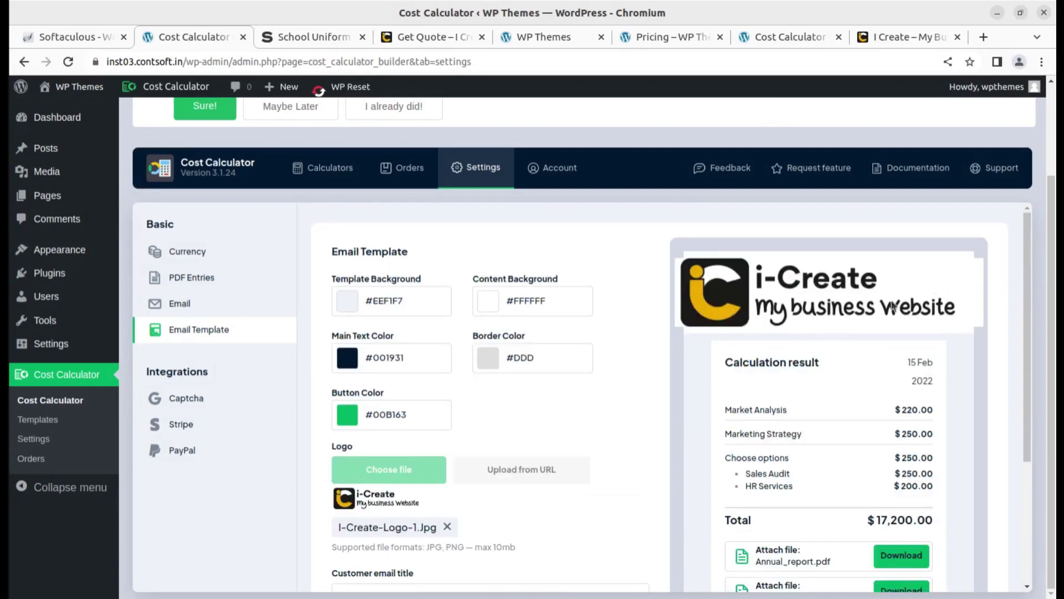
scroll(493, 355, down, 3)
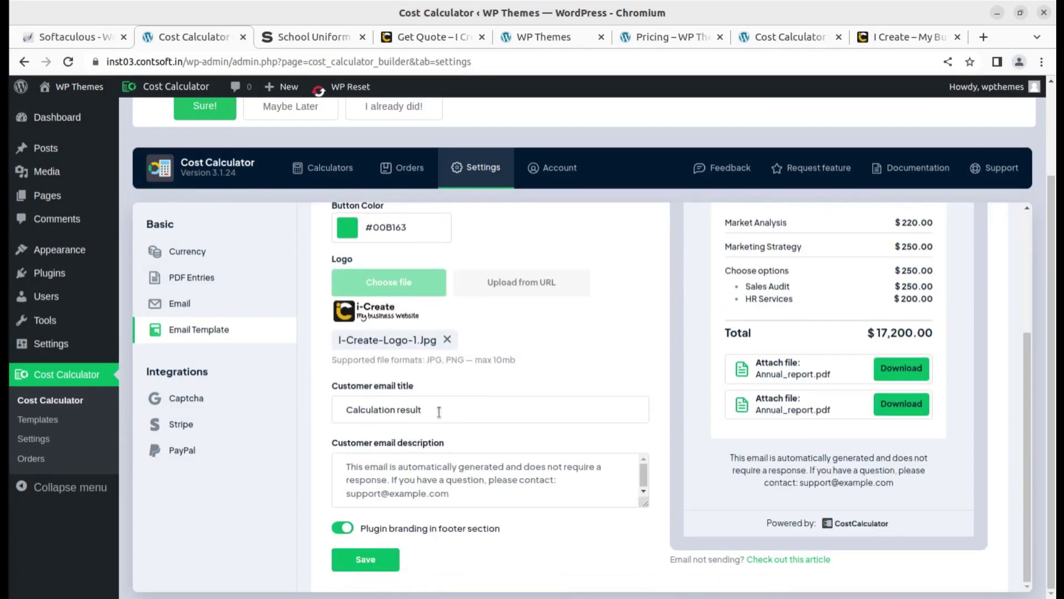
click(380, 558)
- Turn off the plugin branding in the email template's footer section and save
drag(919, 527, 744, 526)
click(346, 528)
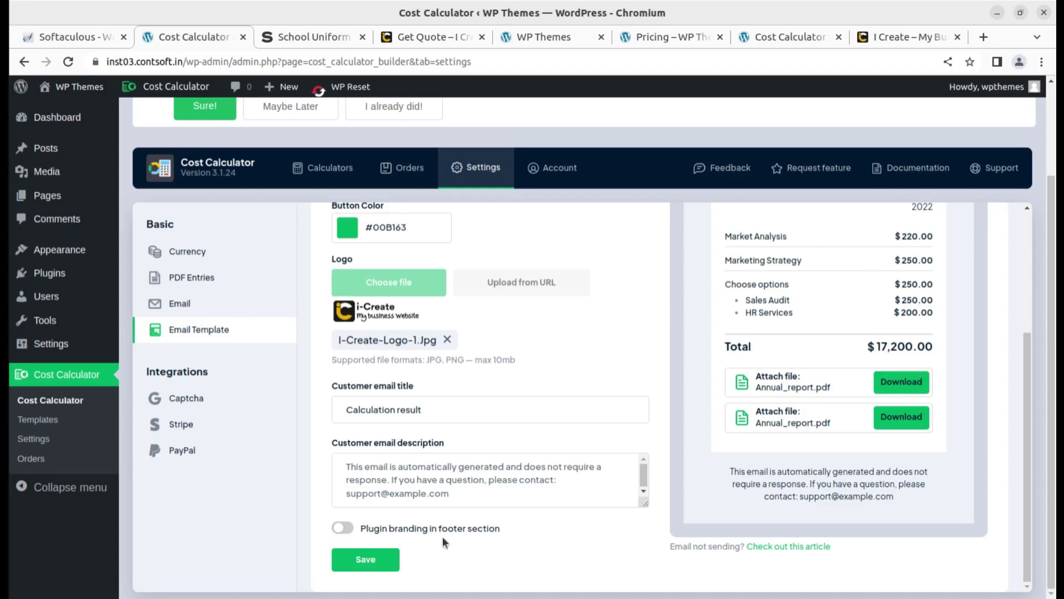
click(366, 560)
- Try enabling the Stripe integration for all calculators, and save it switched off
click(182, 431)
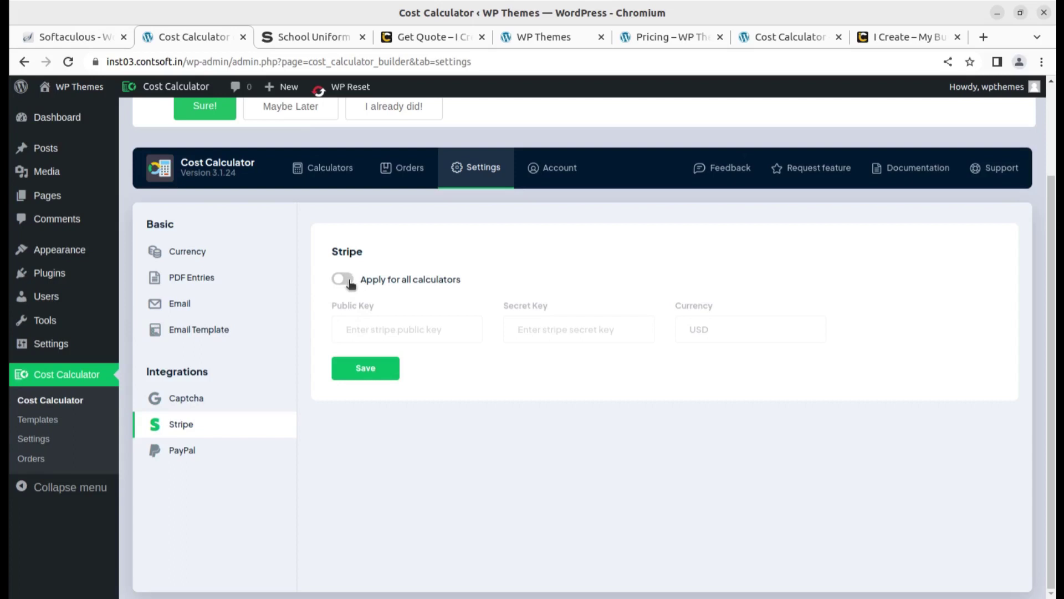
click(351, 283)
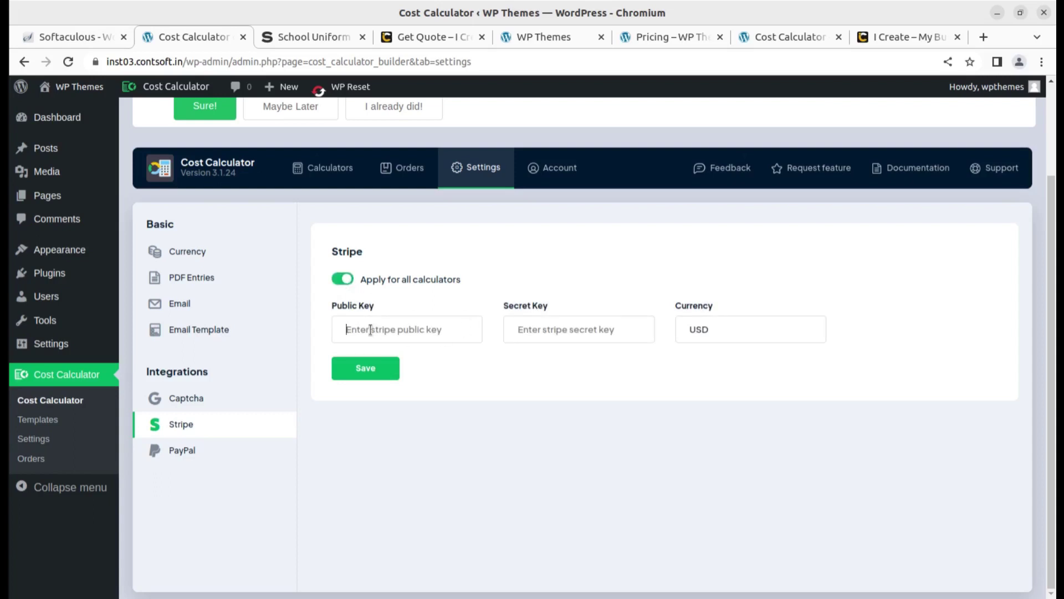
click(703, 331)
click(342, 278)
click(359, 372)
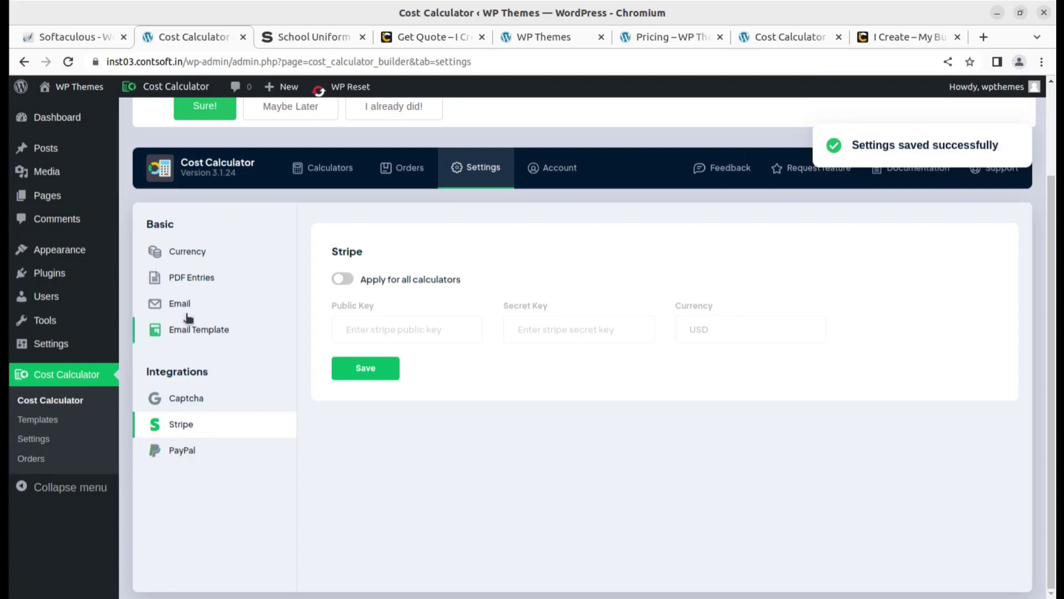
- Look over the Captcha integration settings and the Orders page, ending on the list of calculators
click(184, 408)
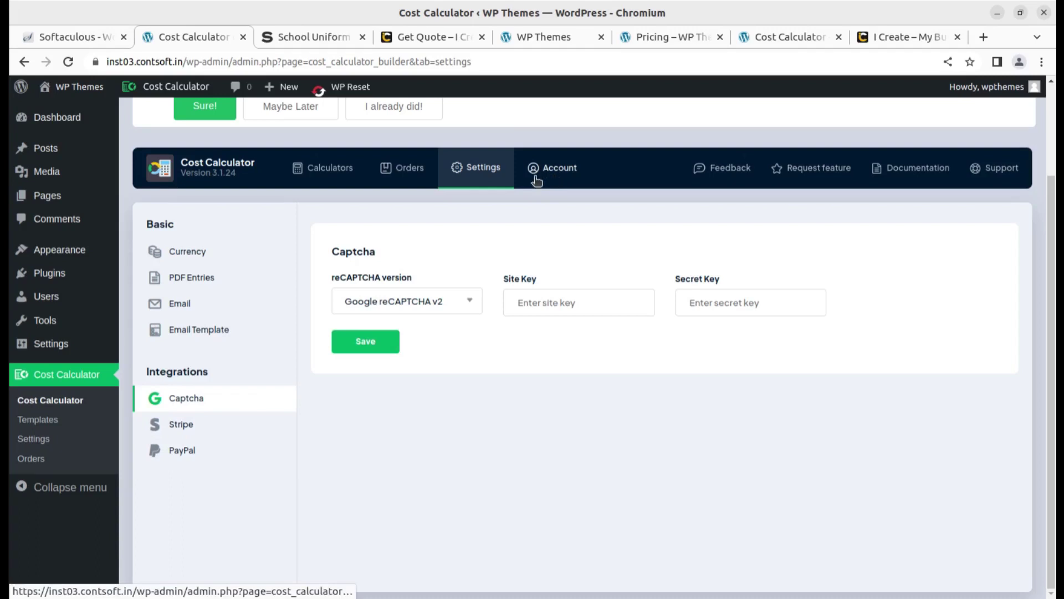
click(403, 174)
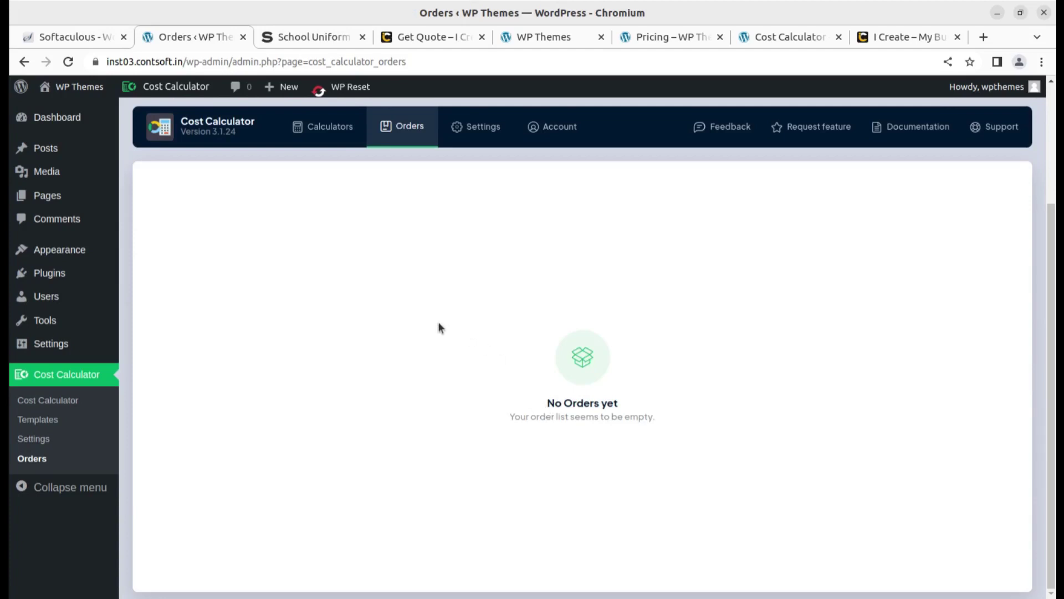
scroll(438, 328, up, 2)
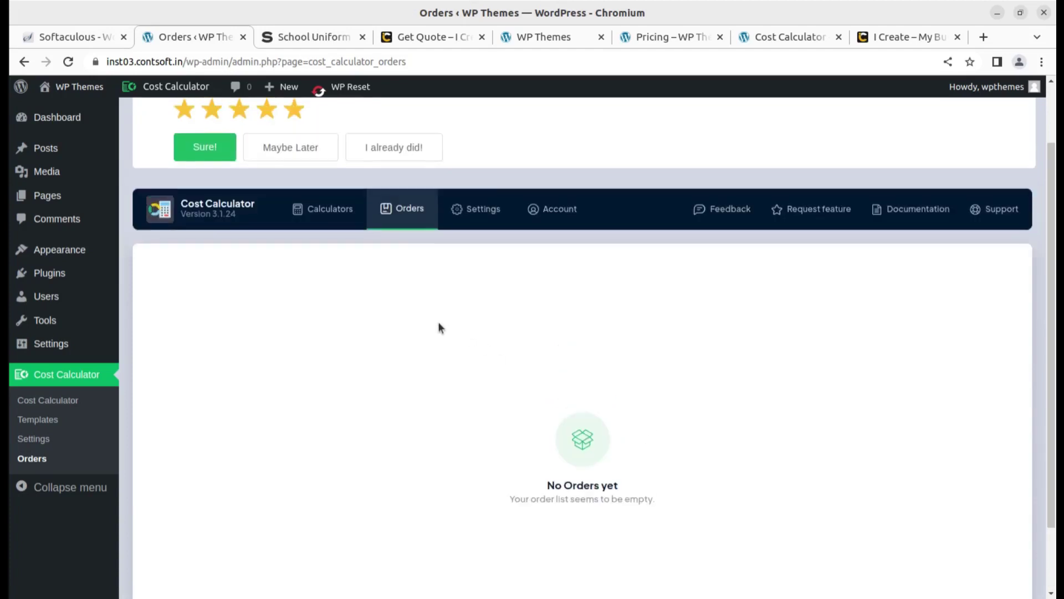
click(321, 218)
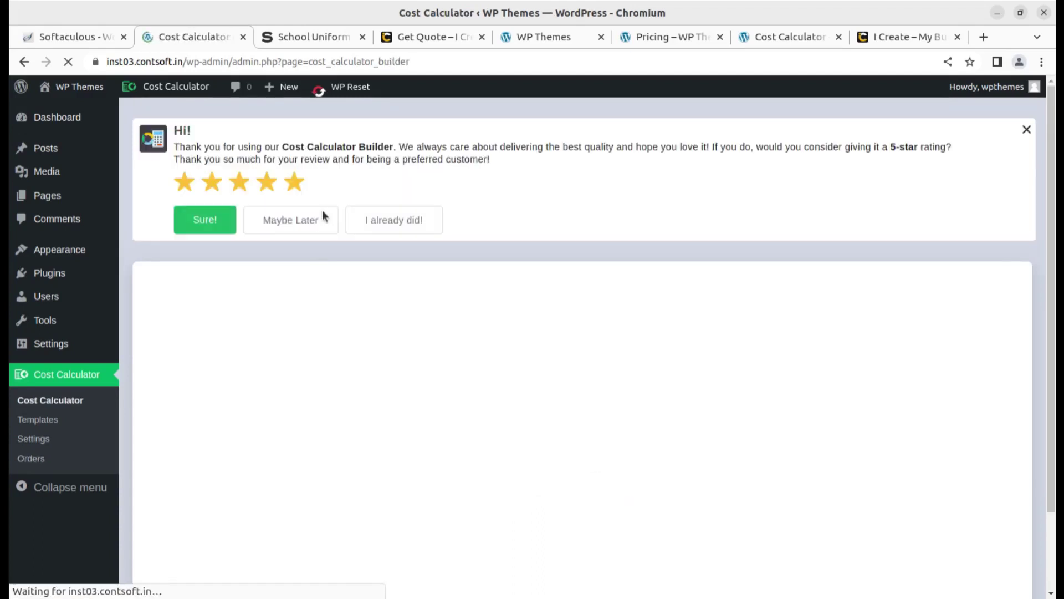
scroll(510, 397, down, 2)
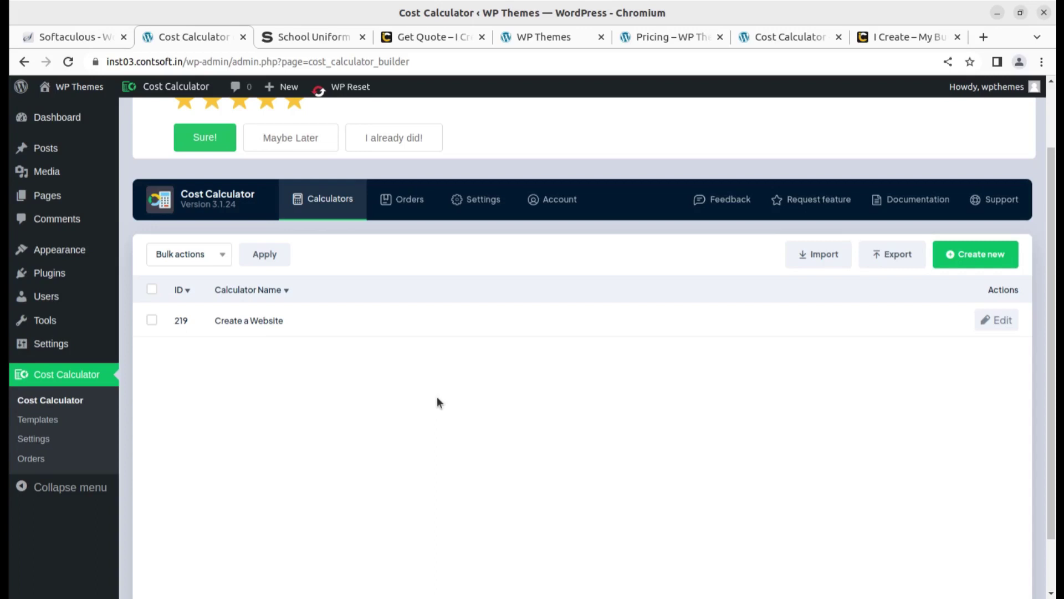
- Examine the School Uniform Order template demo, including its order fields, summary and payment methods
click(312, 37)
scroll(480, 302, down, 2)
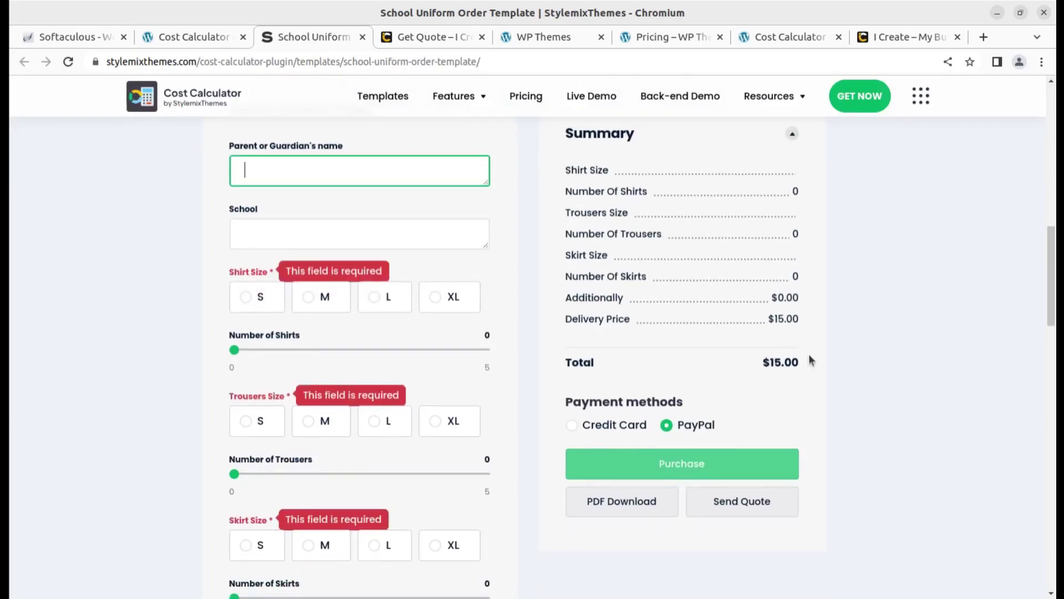
scroll(876, 391, up, 6)
scroll(876, 390, down, 3)
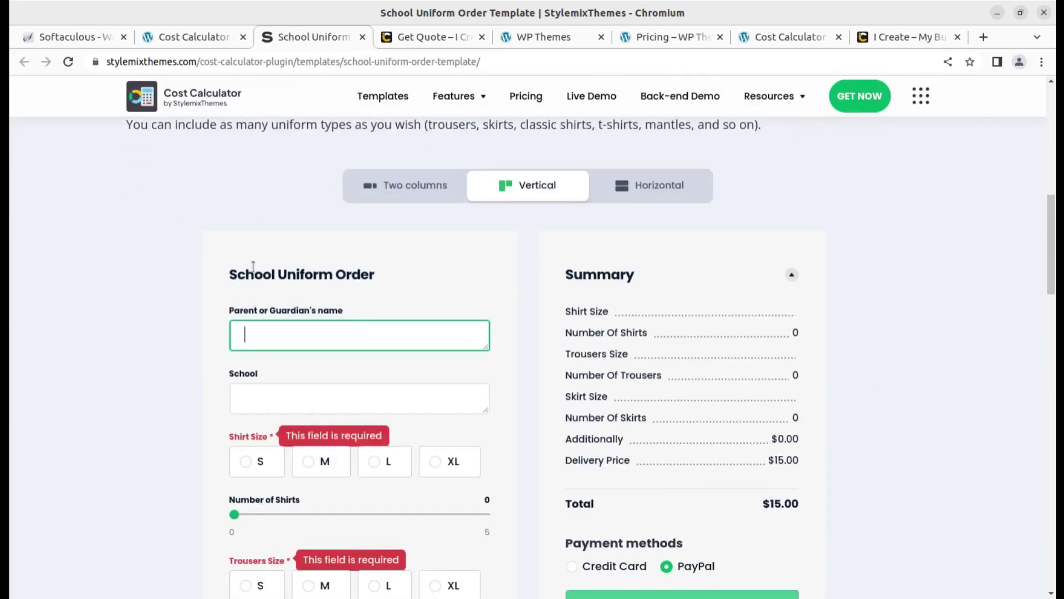
scroll(767, 327, down, 2)
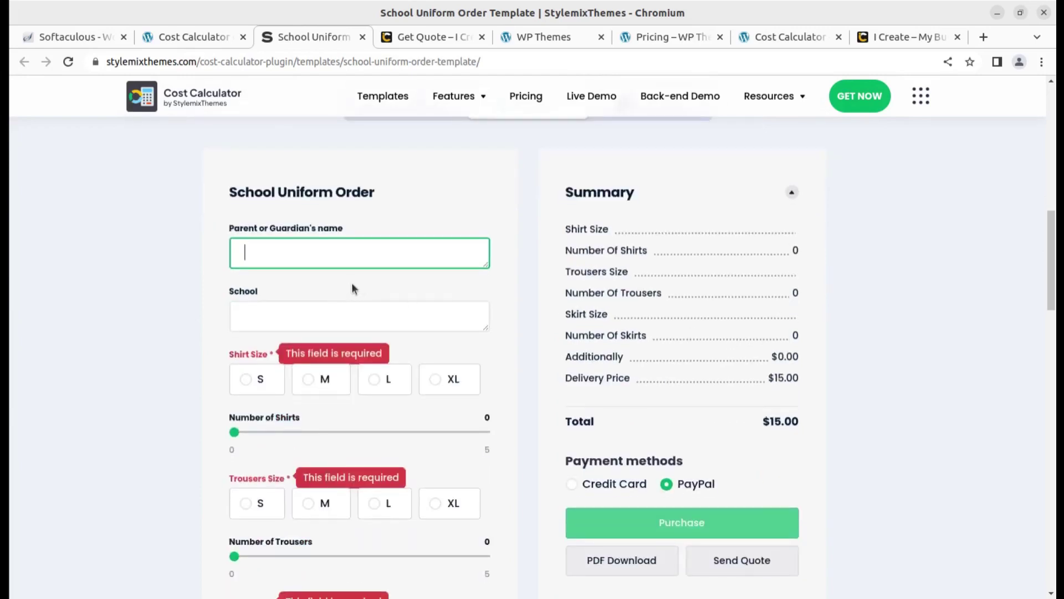
- Create a new calculator from the School Uniform Order template in the Education category of the template library
click(216, 34)
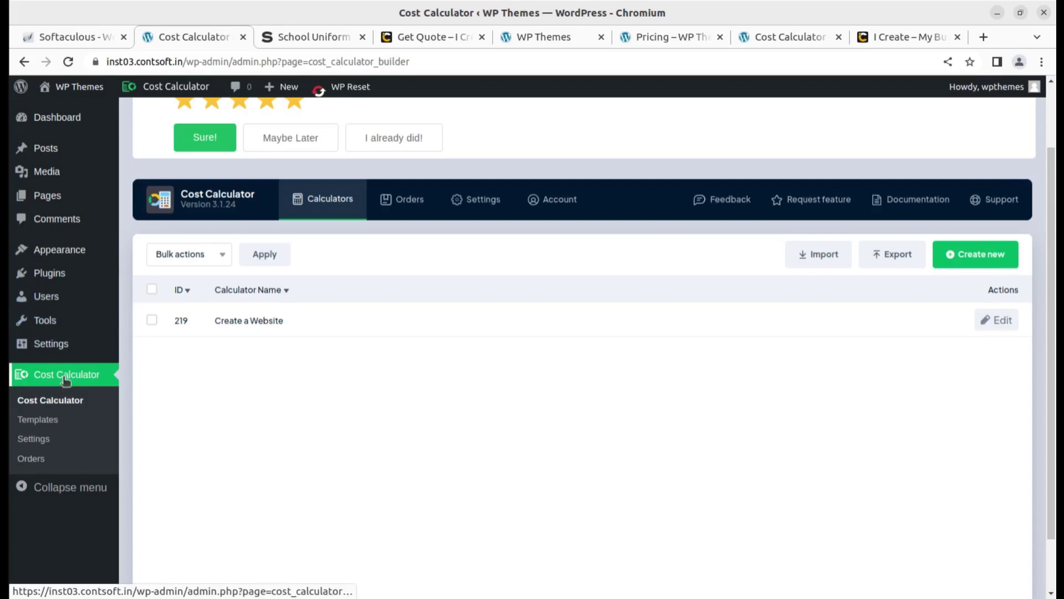
click(46, 425)
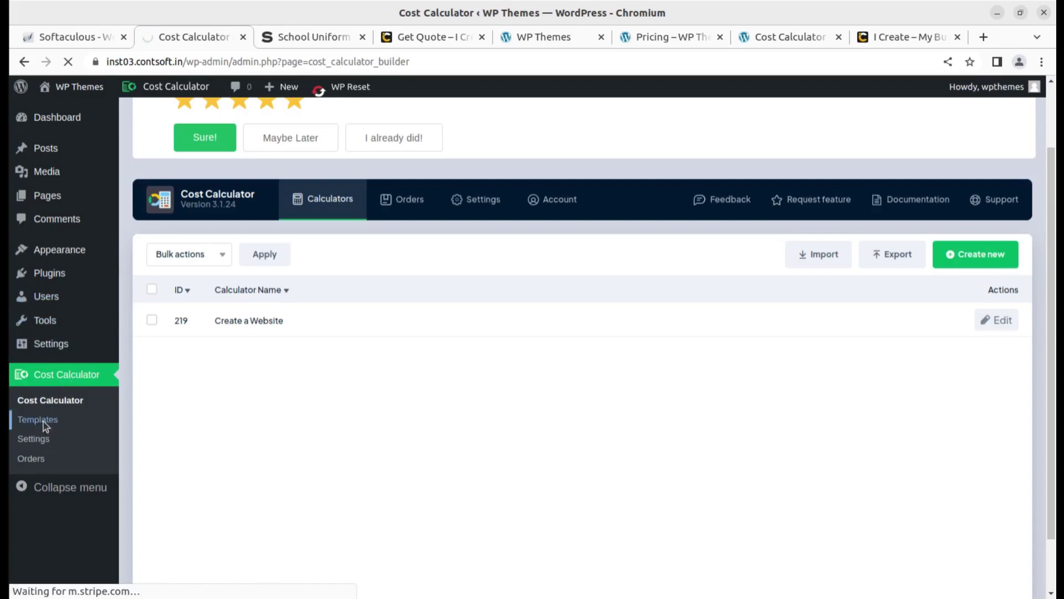
scroll(333, 368, down, 4)
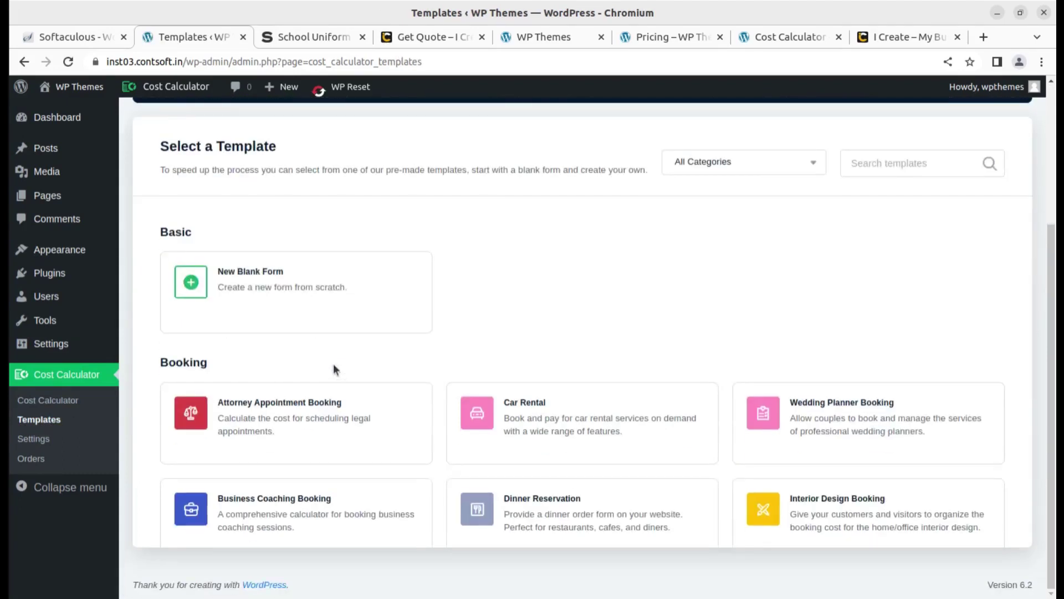
scroll(584, 291, down, 10)
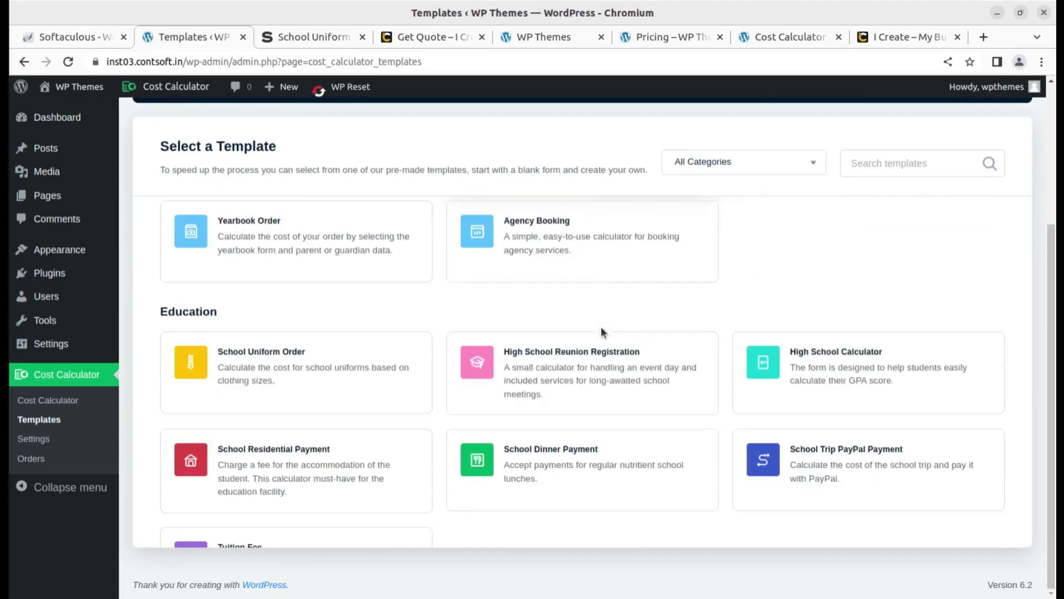
mouse_move(229, 346)
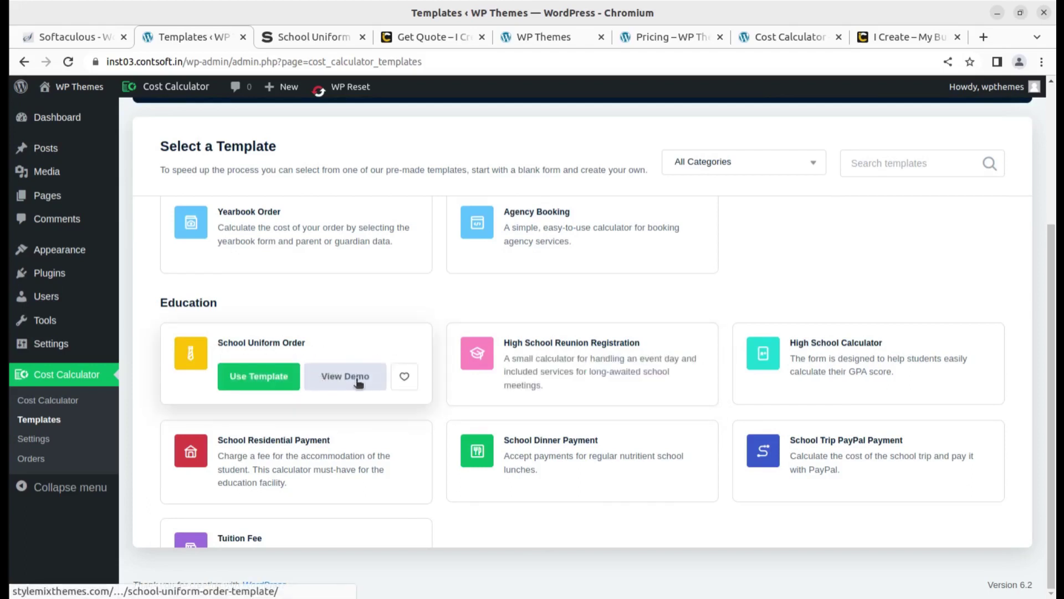
click(264, 386)
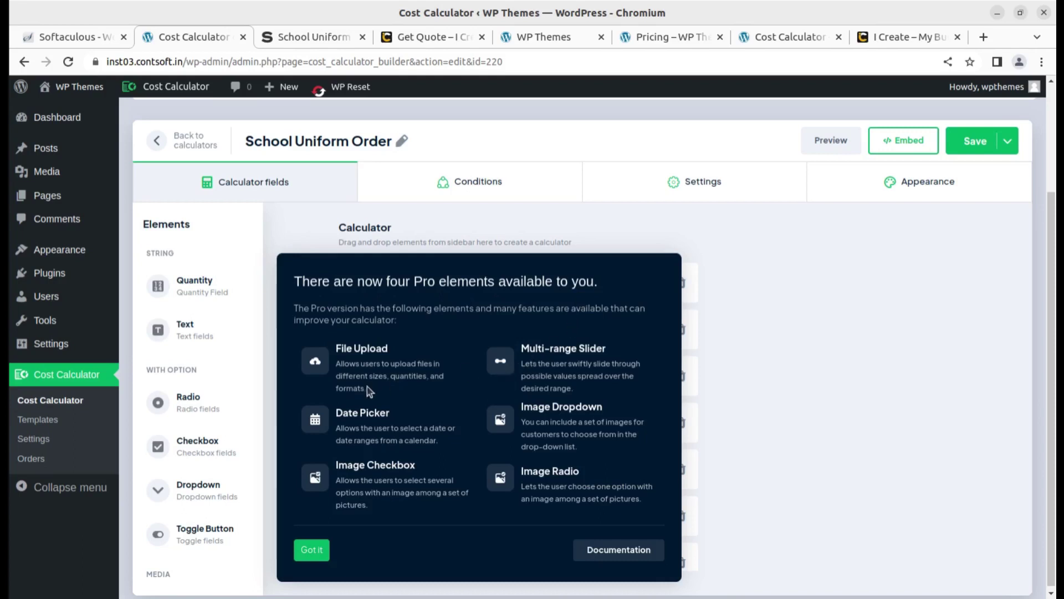
- Look through the School Uniform Order calculator's fields and the available elements, from the text and option types to formula and divider
click(311, 551)
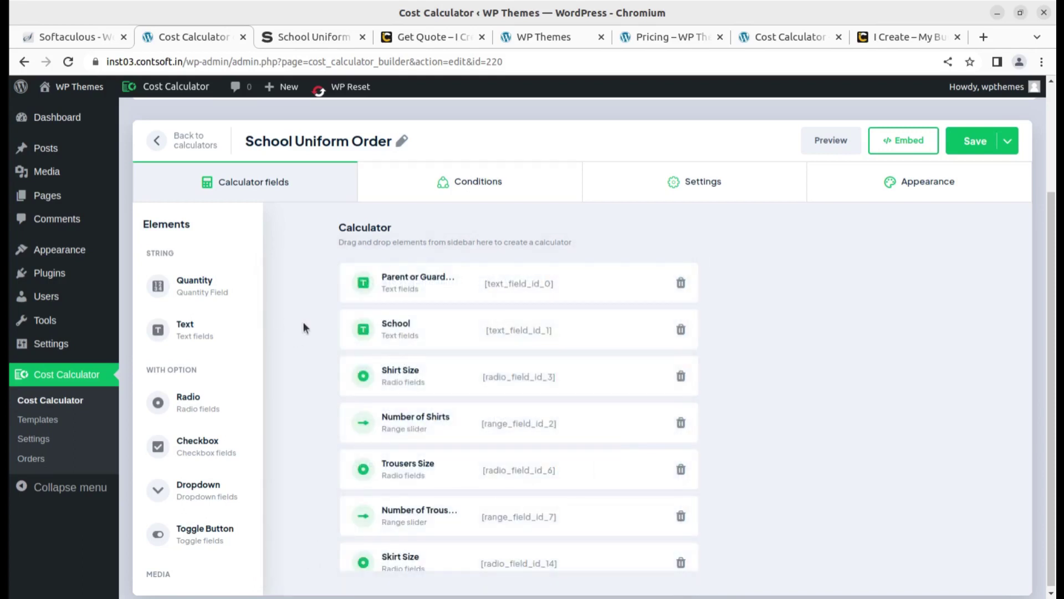
scroll(410, 316, down, 5)
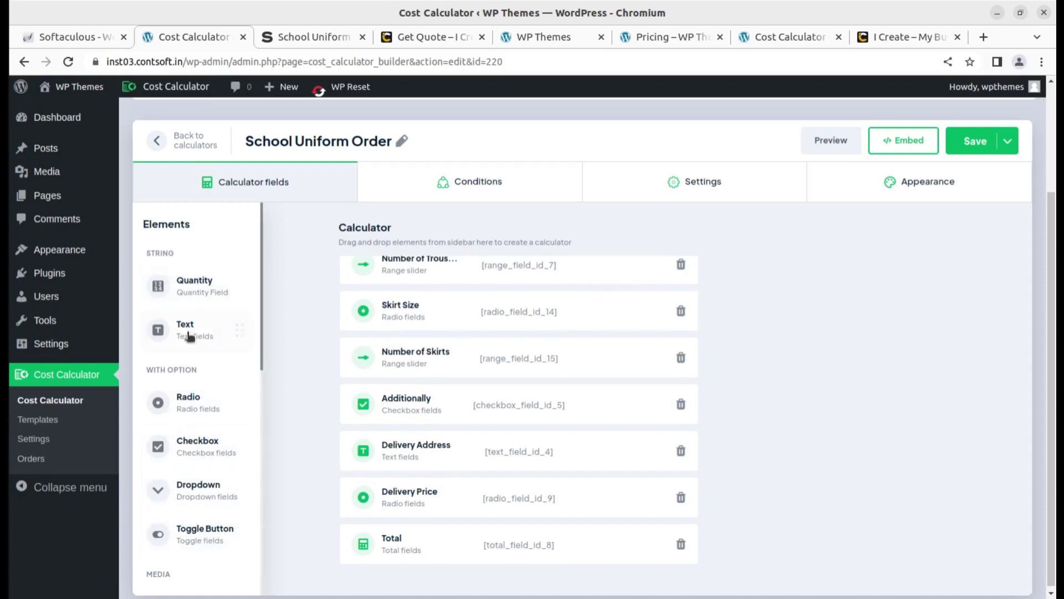
scroll(222, 438, down, 4)
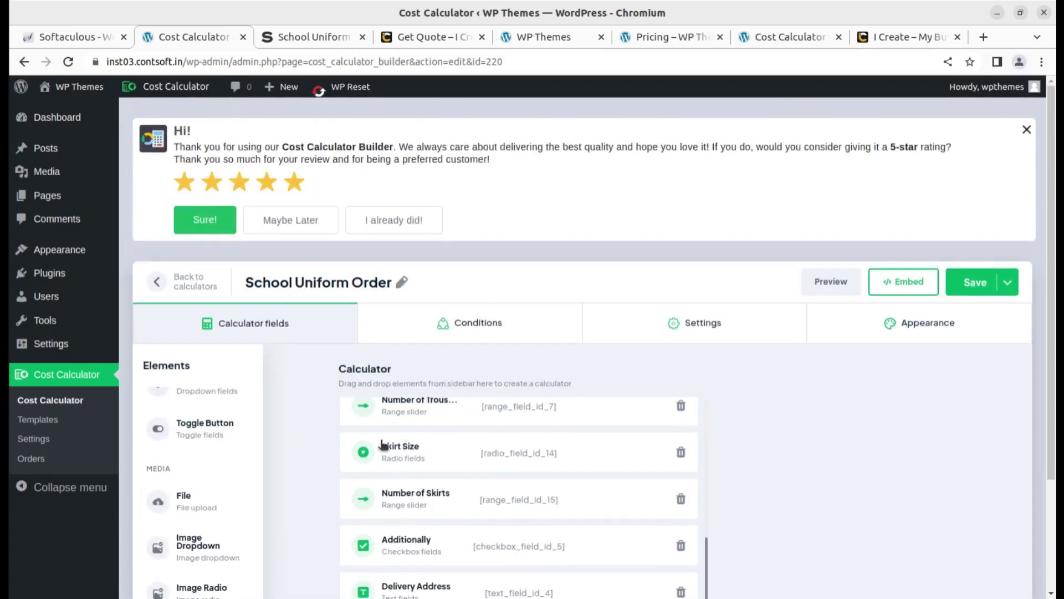
scroll(230, 446, down, 4)
scroll(214, 468, up, 3)
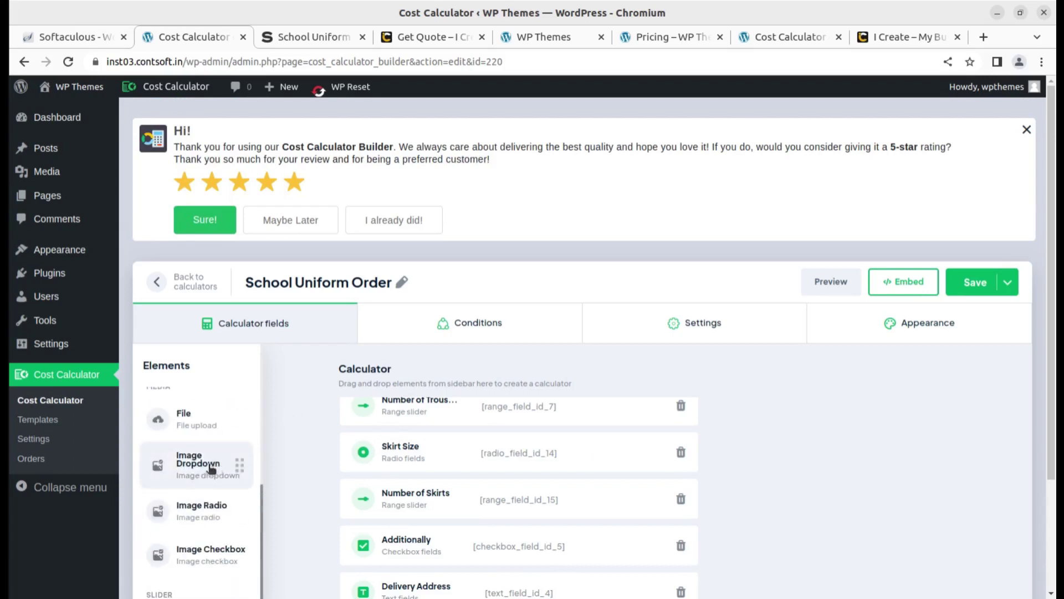
scroll(913, 408, down, 3)
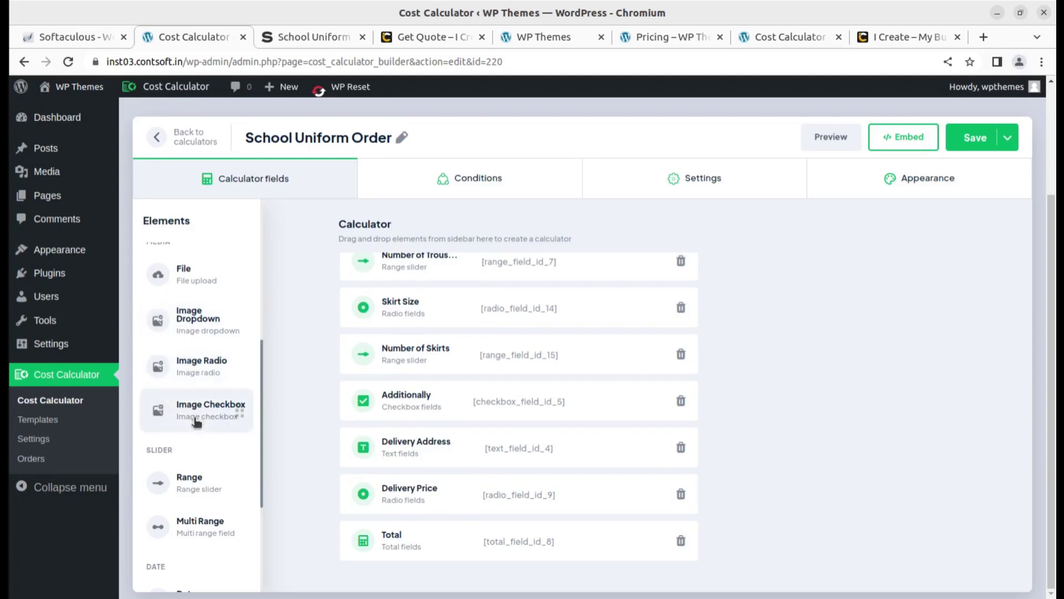
scroll(185, 494, down, 4)
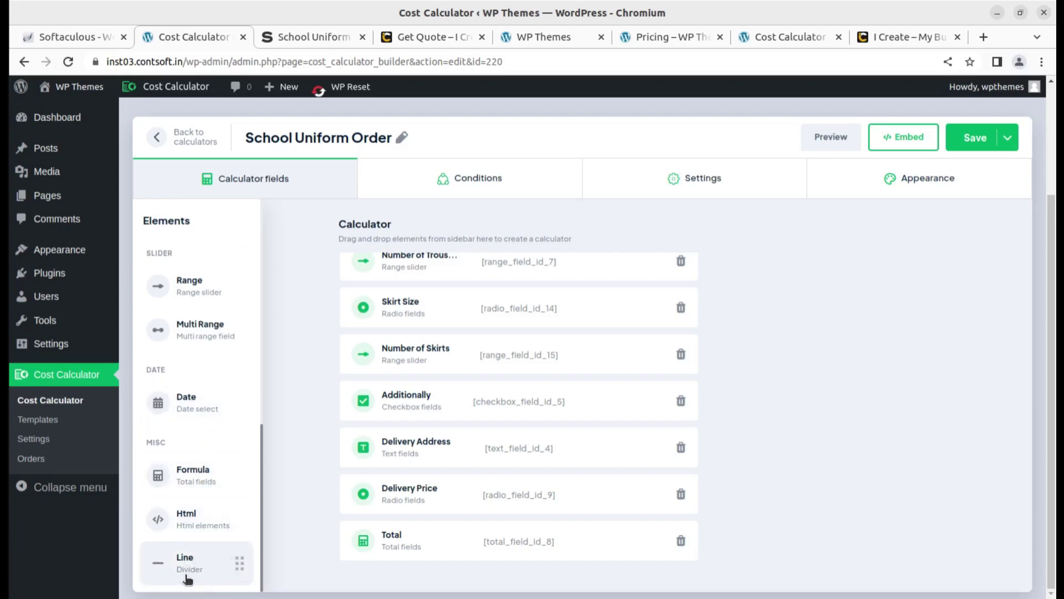
scroll(554, 388, up, 5)
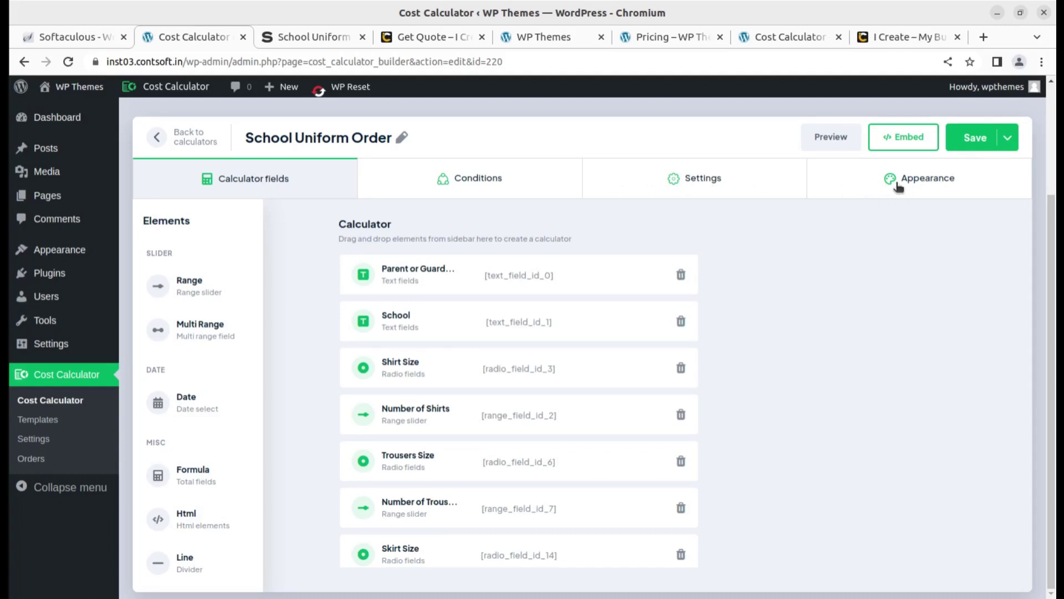
- Preview the School Uniform Order calculator in its desktop layout and close the preview
click(835, 143)
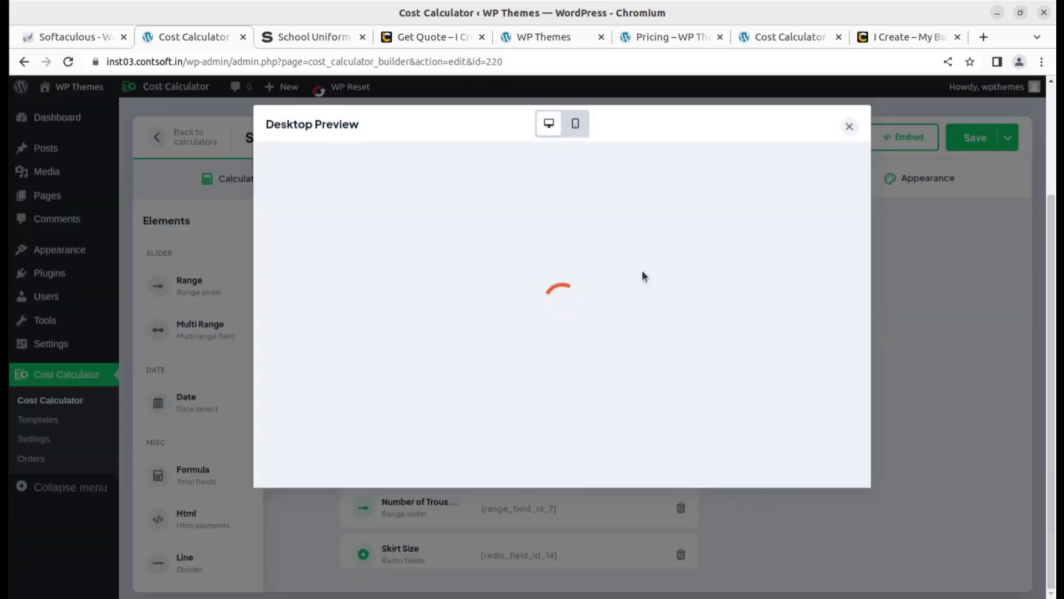
scroll(421, 424, down, 4)
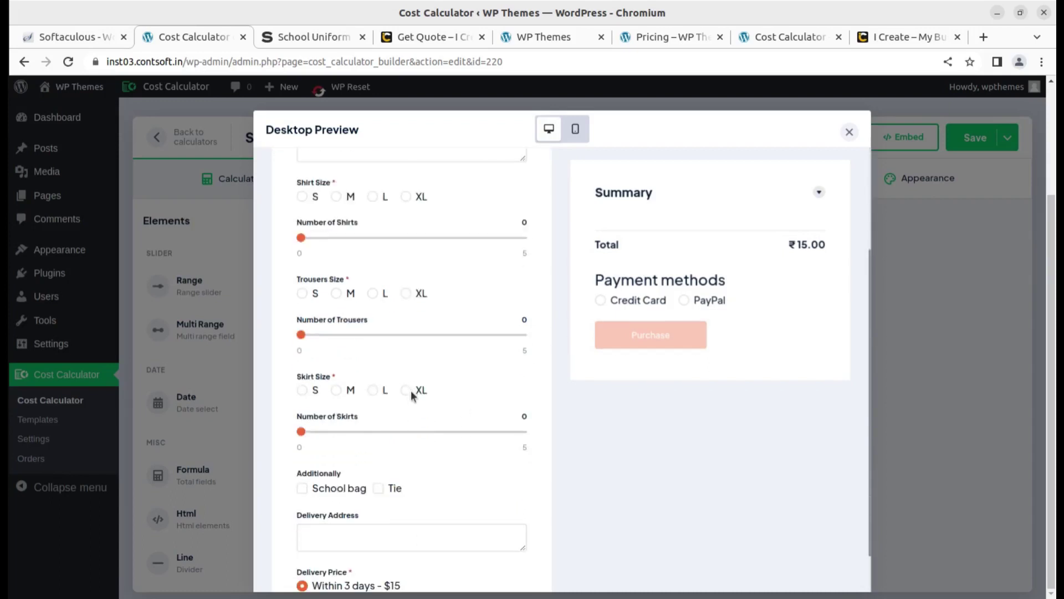
click(849, 133)
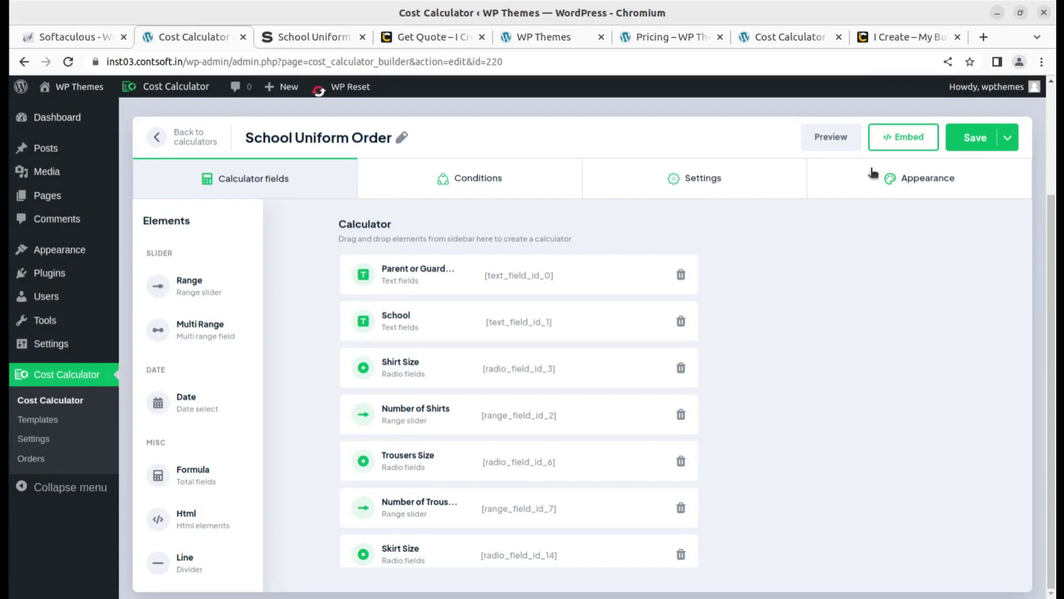
- Try the Horizontal and Two columns box styles in the appearance settings, and return to Vertical
click(893, 183)
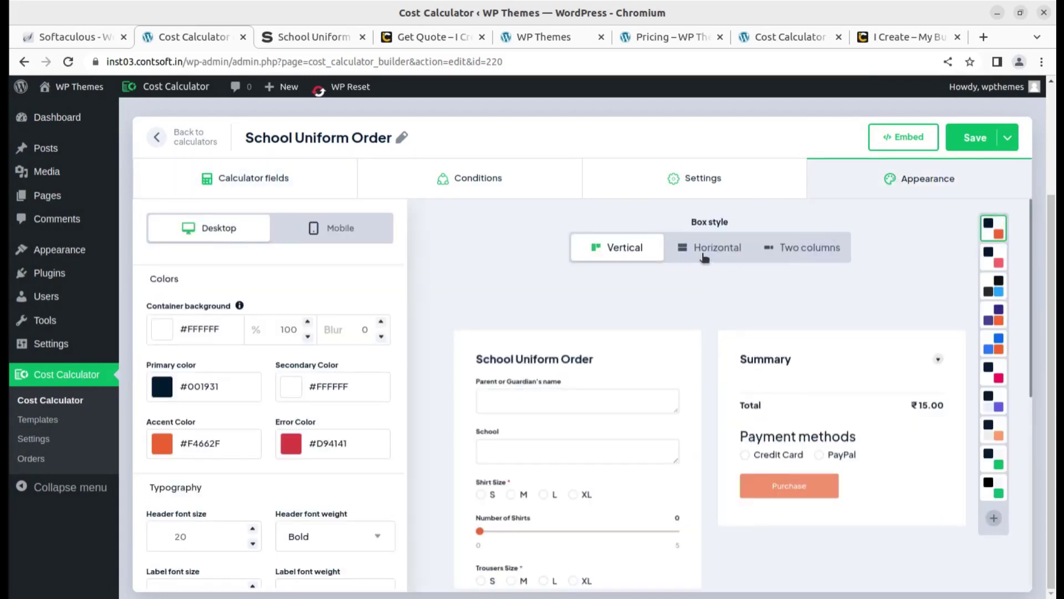
drag(725, 256, 707, 257)
click(798, 257)
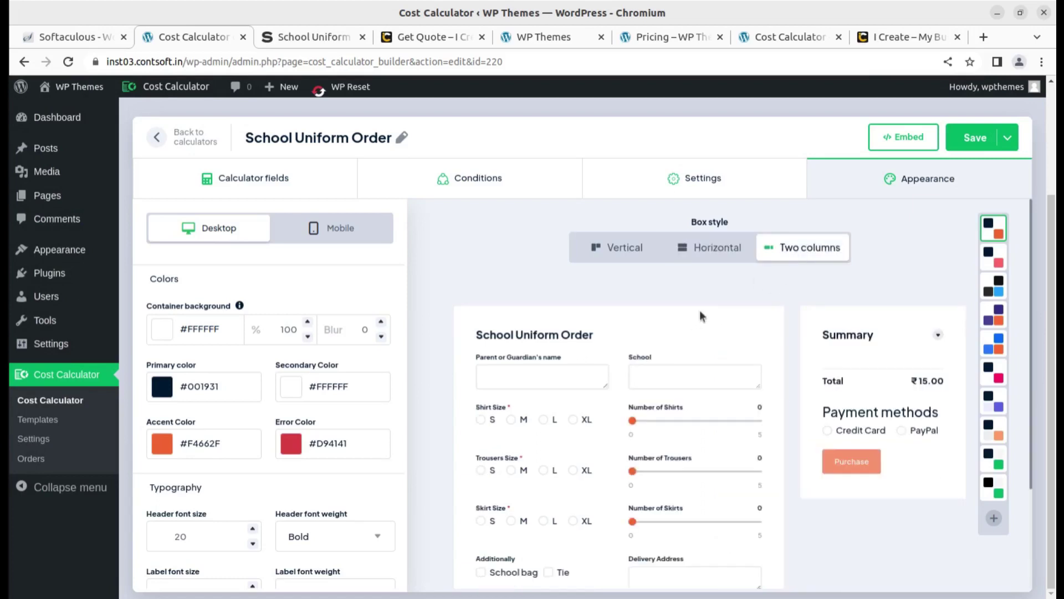
drag(635, 252, 630, 253)
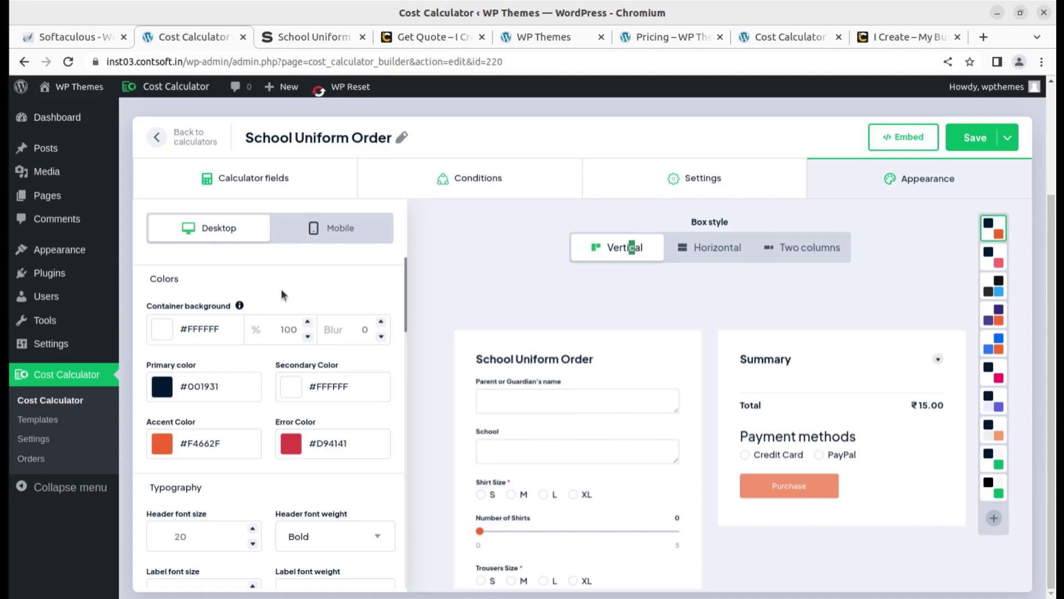
- Review the calculator's desktop colors, typography, borders and shadows, and save the calculator
scroll(282, 294, down, 2)
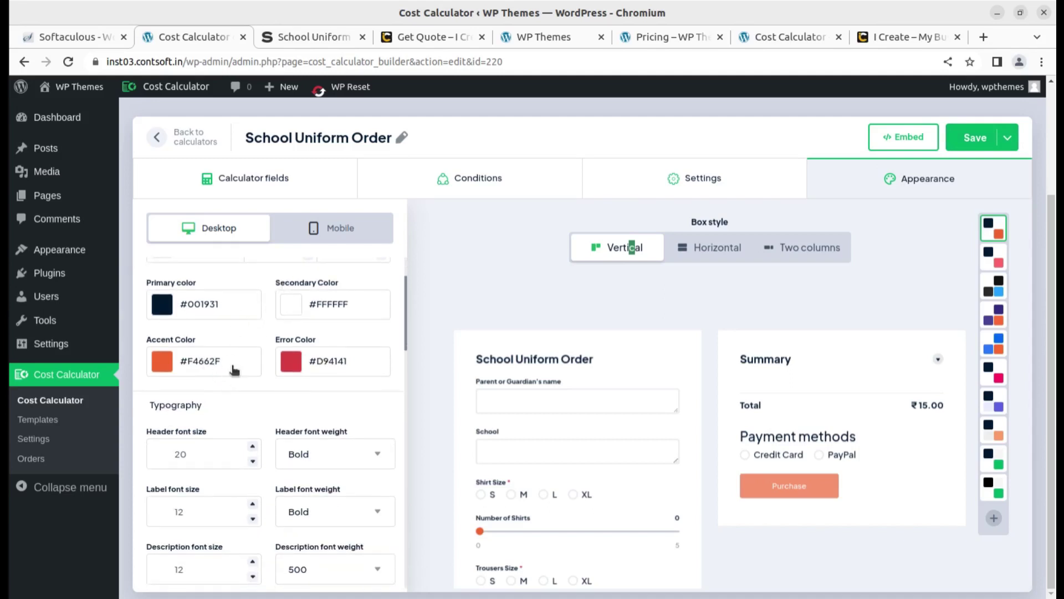
scroll(244, 449, down, 2)
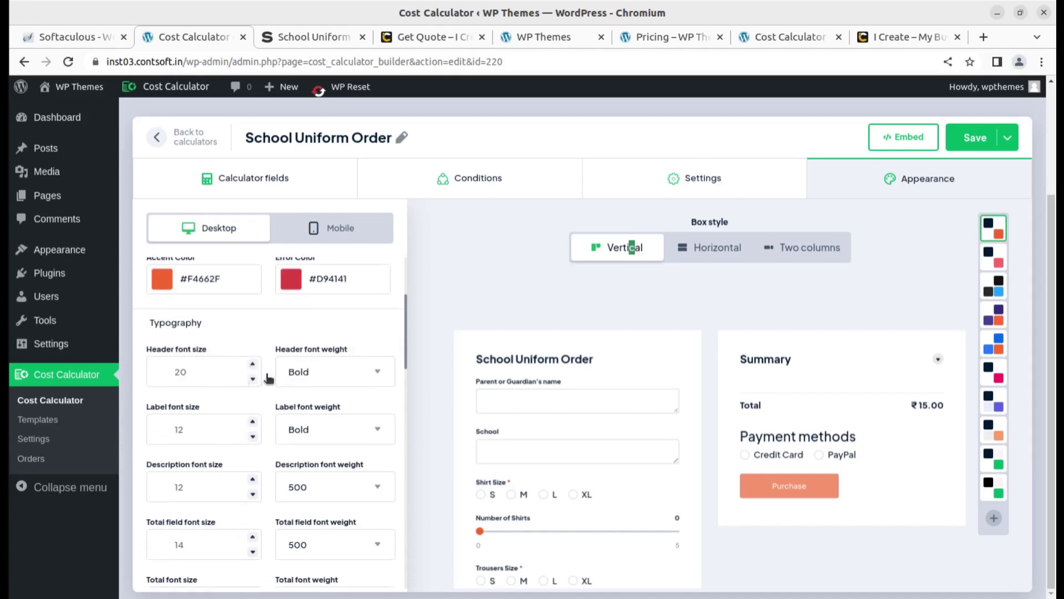
scroll(286, 353, down, 1)
scroll(287, 354, down, 6)
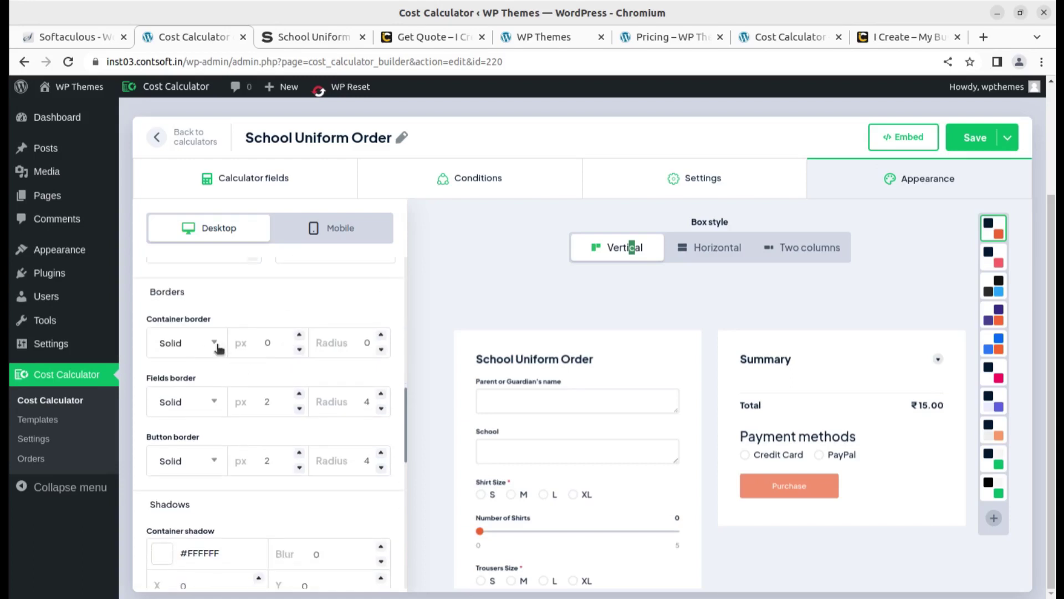
click(969, 145)
- From the calculators list, embed the School Uniform Order calculator in a newly created page named Automatic Quotation
click(43, 405)
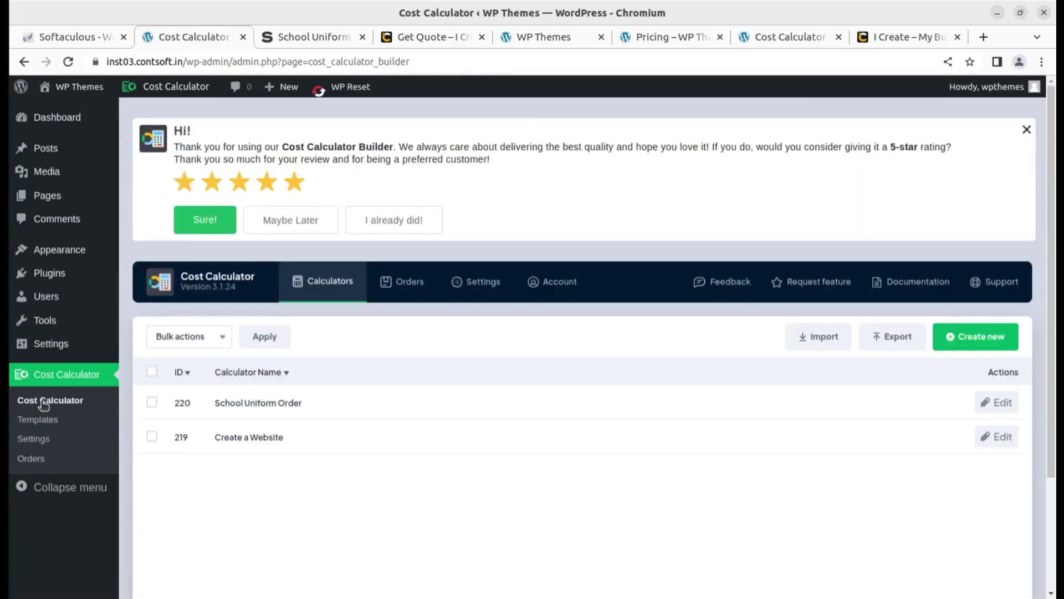
mouse_move(277, 410)
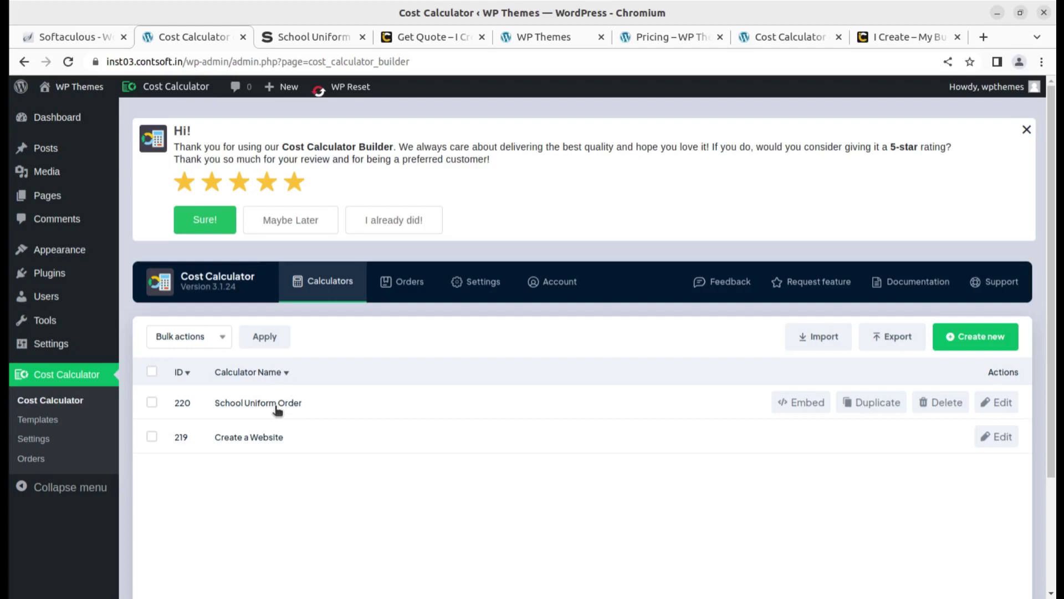
click(796, 406)
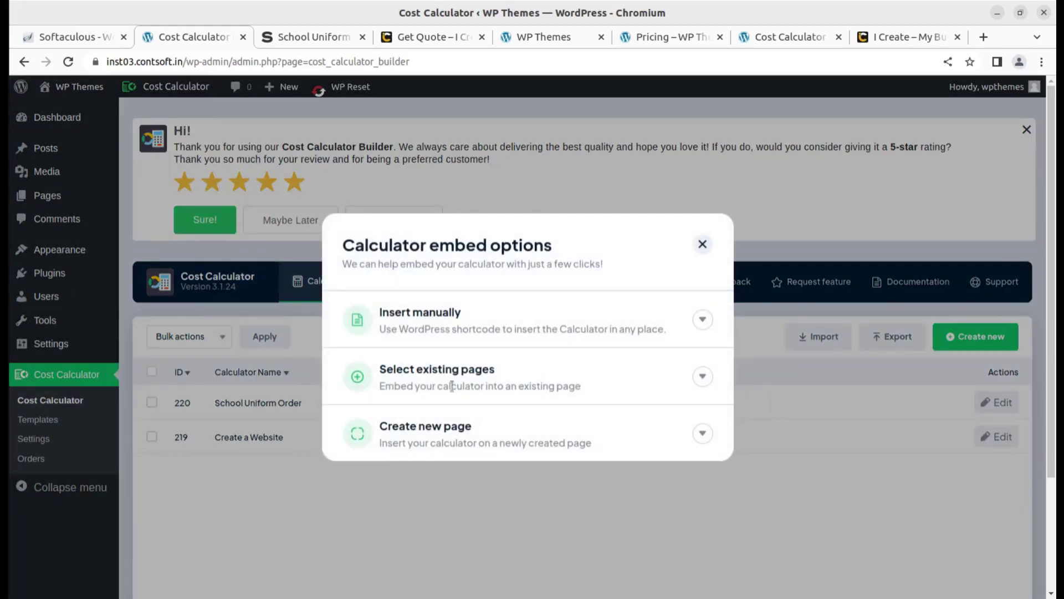
click(703, 319)
scroll(499, 393, down, 3)
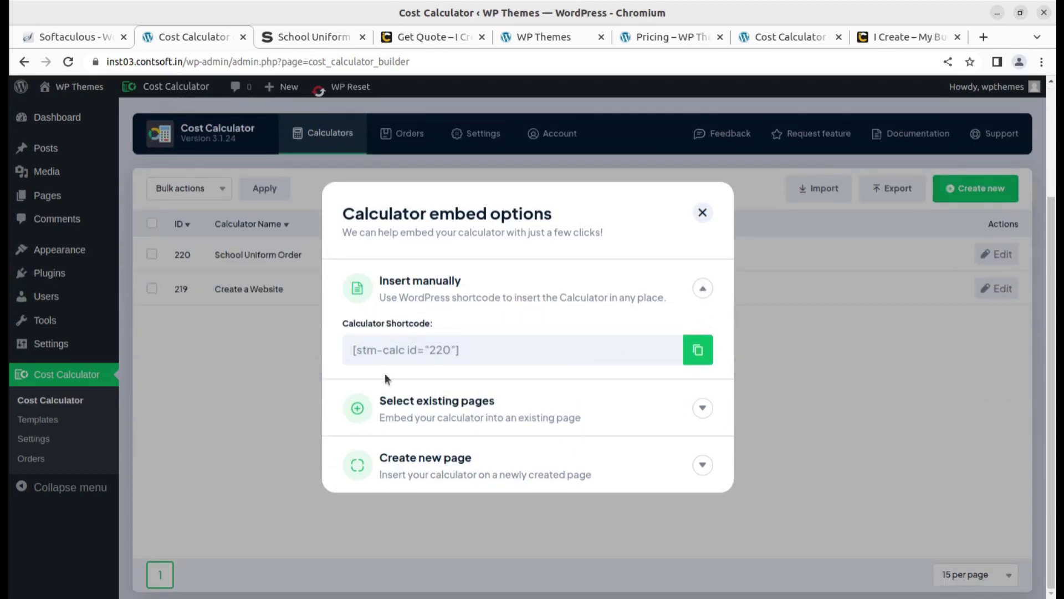
click(703, 464)
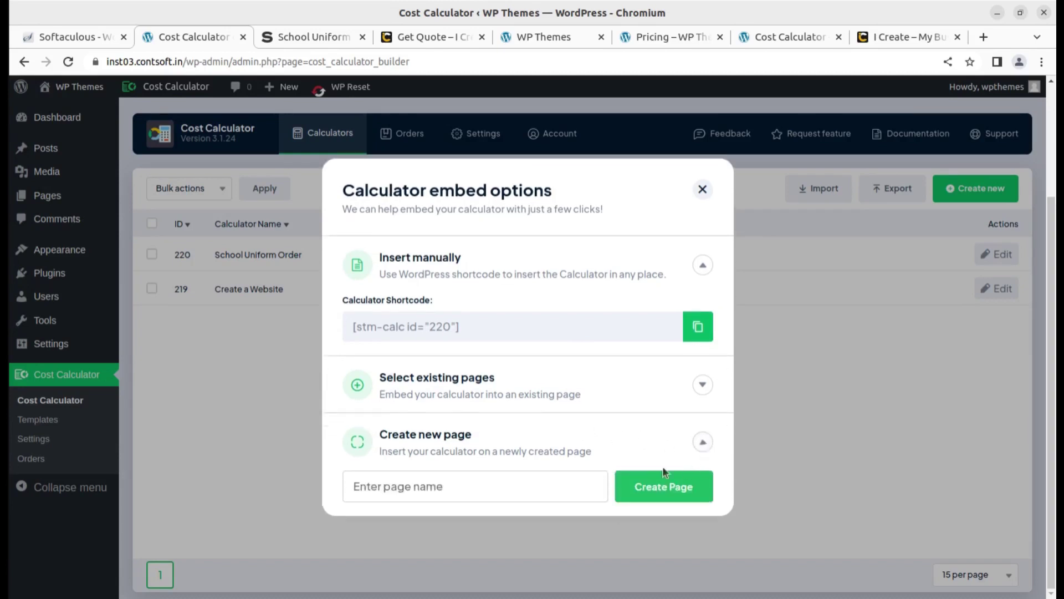
text(Automatic Quotation)
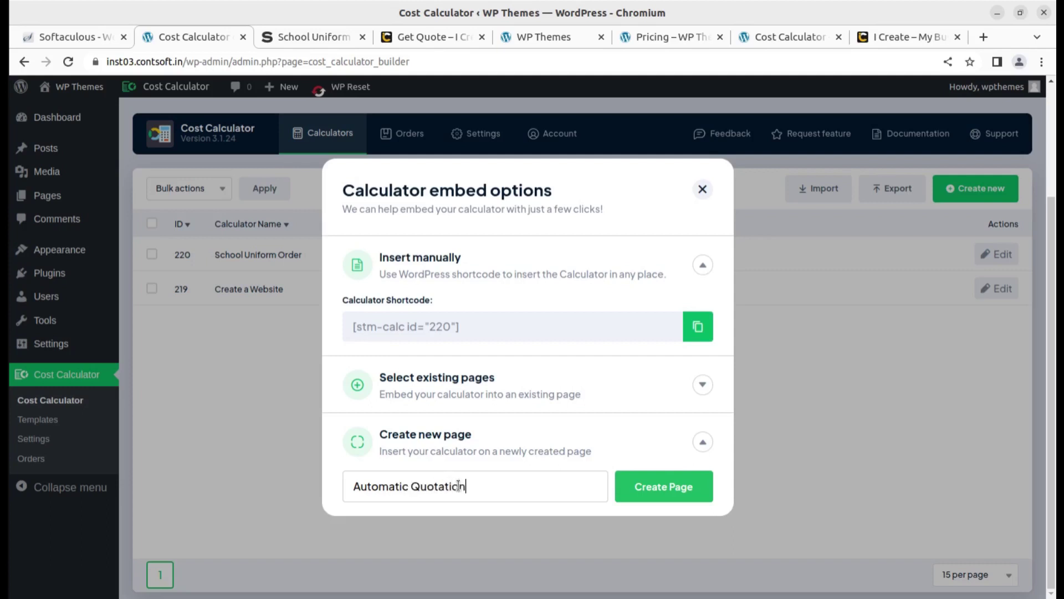
click(645, 488)
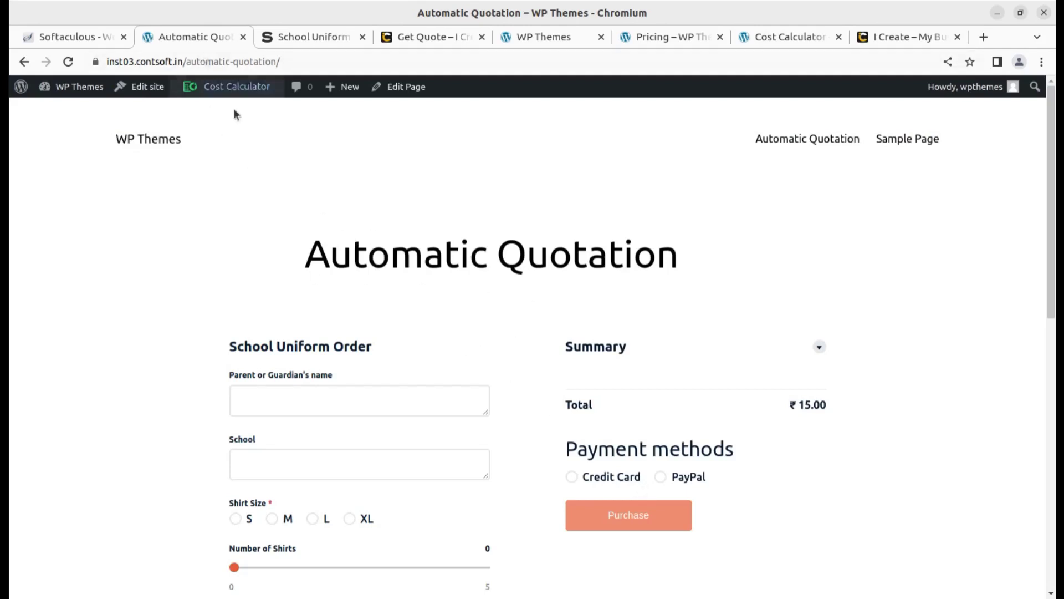
- Examine the published Automatic Quotation page, including its order fields, summary and payment methods
scroll(503, 416, down, 3)
scroll(502, 417, down, 5)
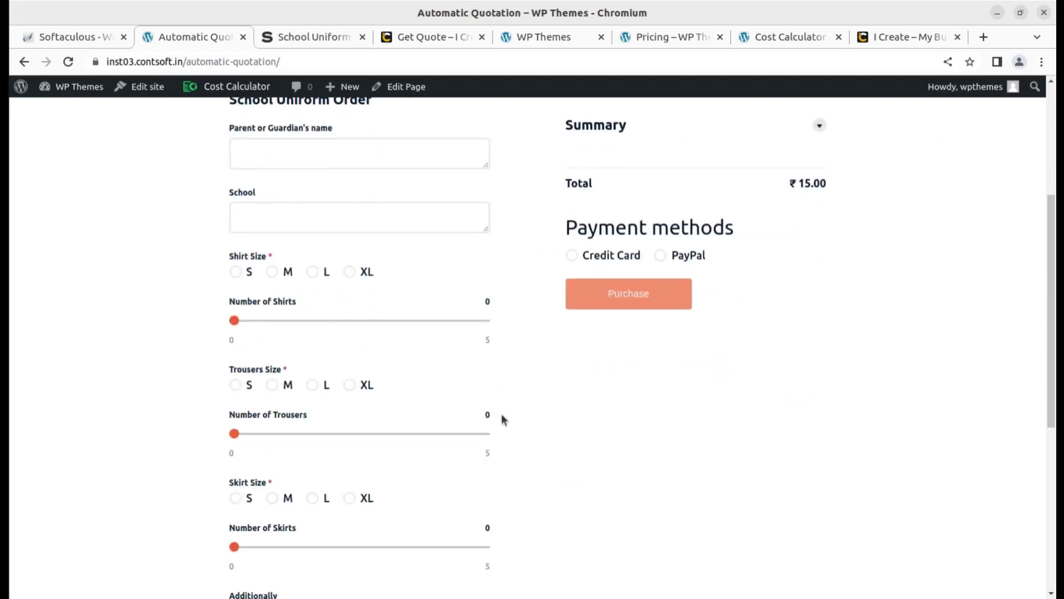
scroll(502, 419, down, 10)
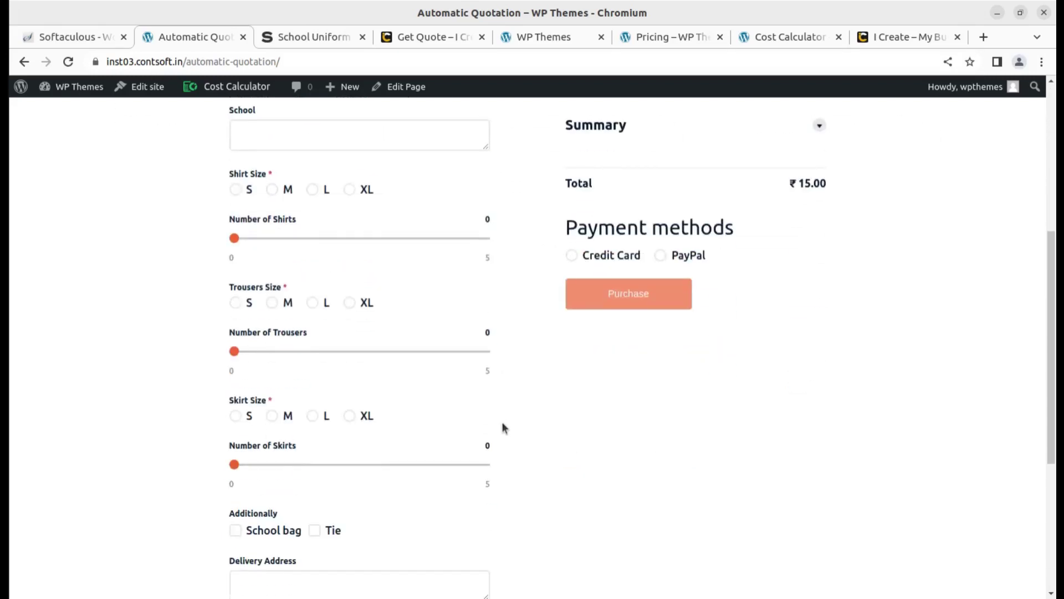
scroll(503, 422, up, 8)
scroll(666, 292, up, 8)
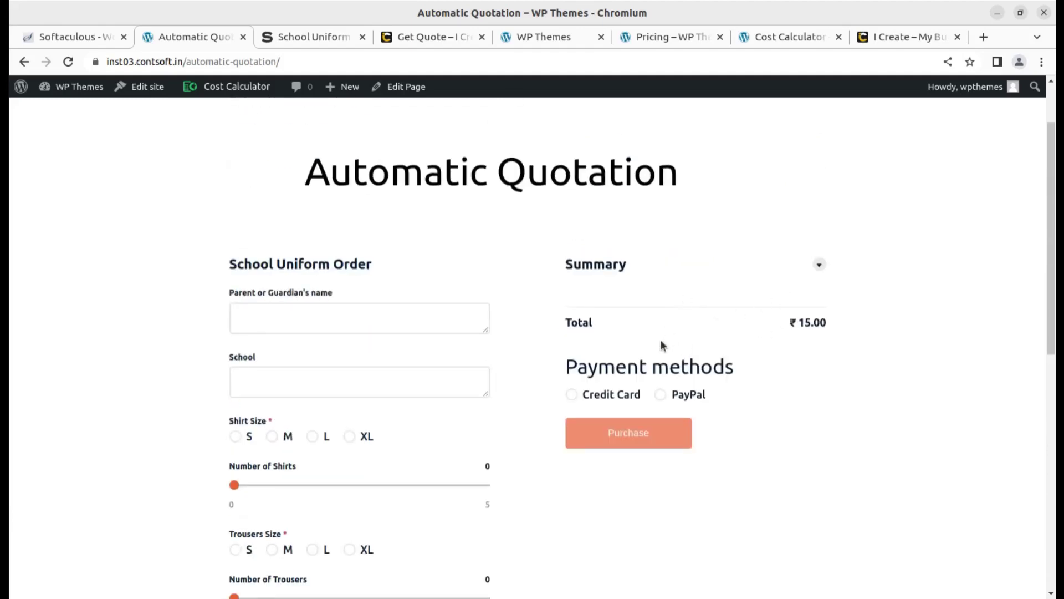
click(349, 319)
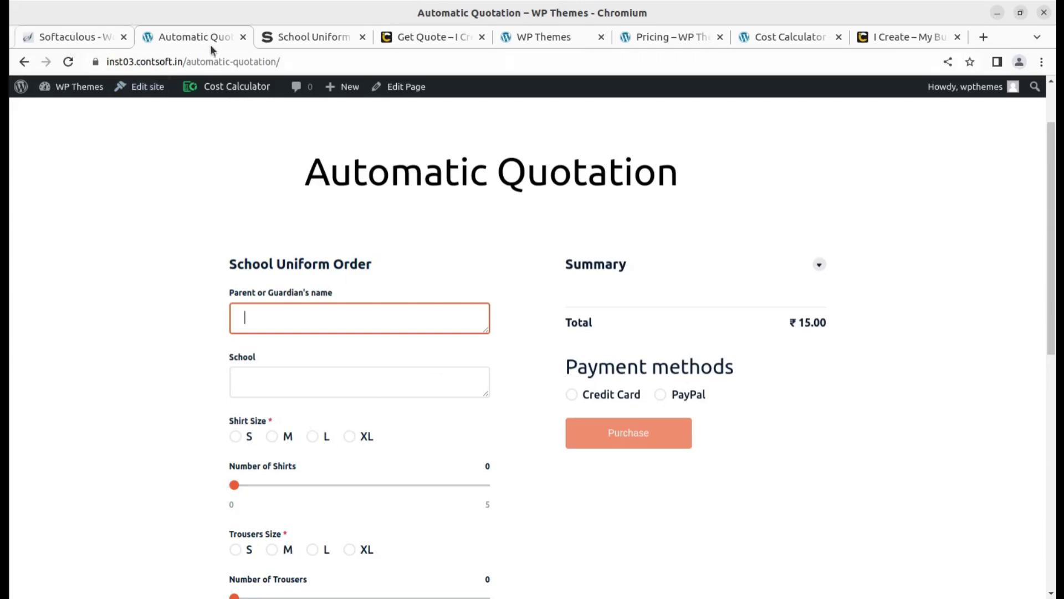
- Open the calculators list in a new browser tab placed before the quotation page, and open School Uniform Order for editing
mouse_move(248, 84)
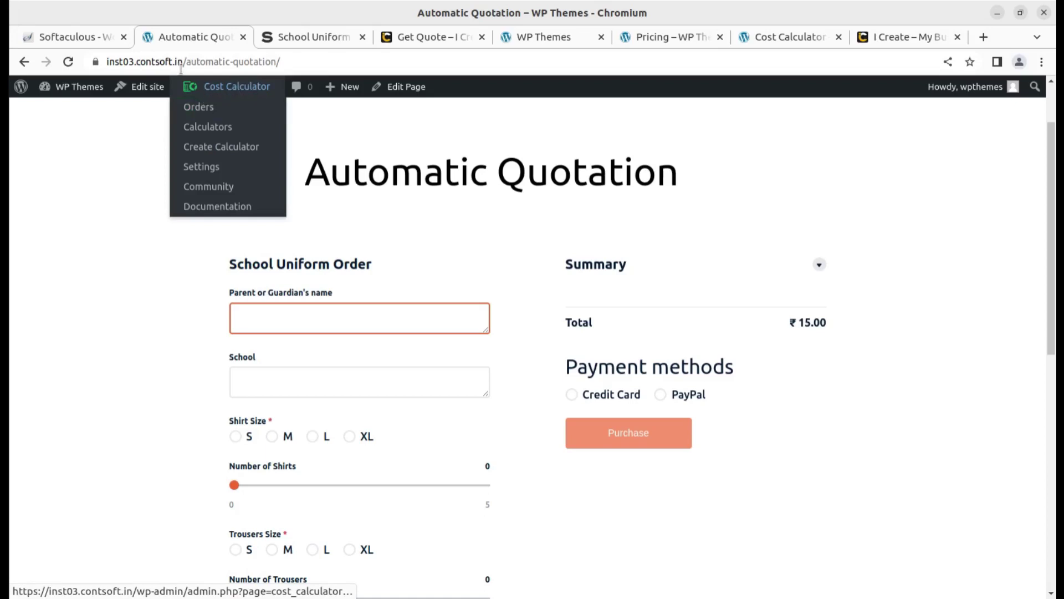
middle_click(233, 91)
click(355, 38)
drag(351, 35, 182, 40)
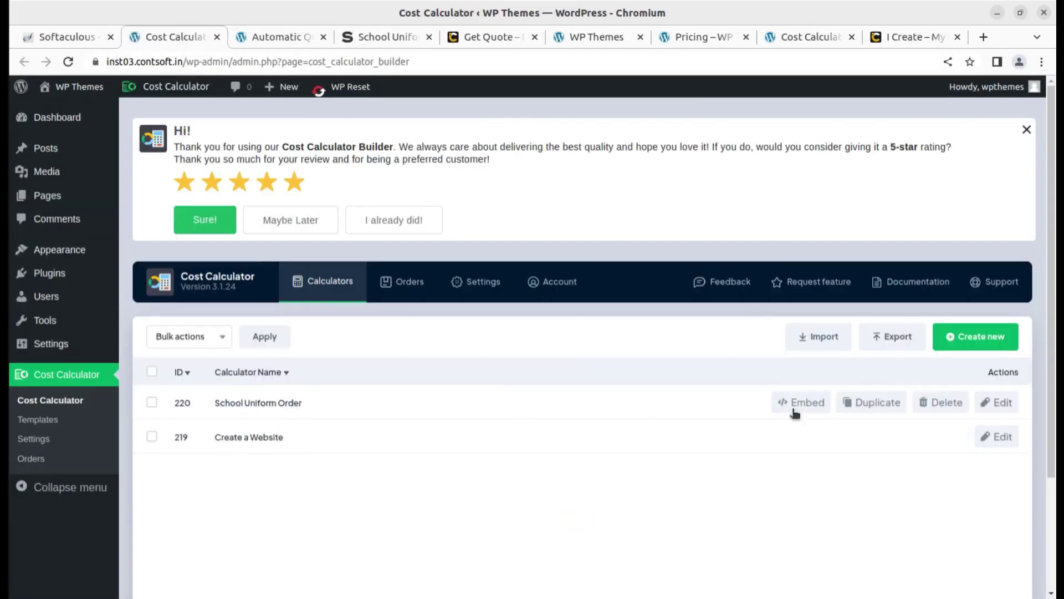
click(264, 409)
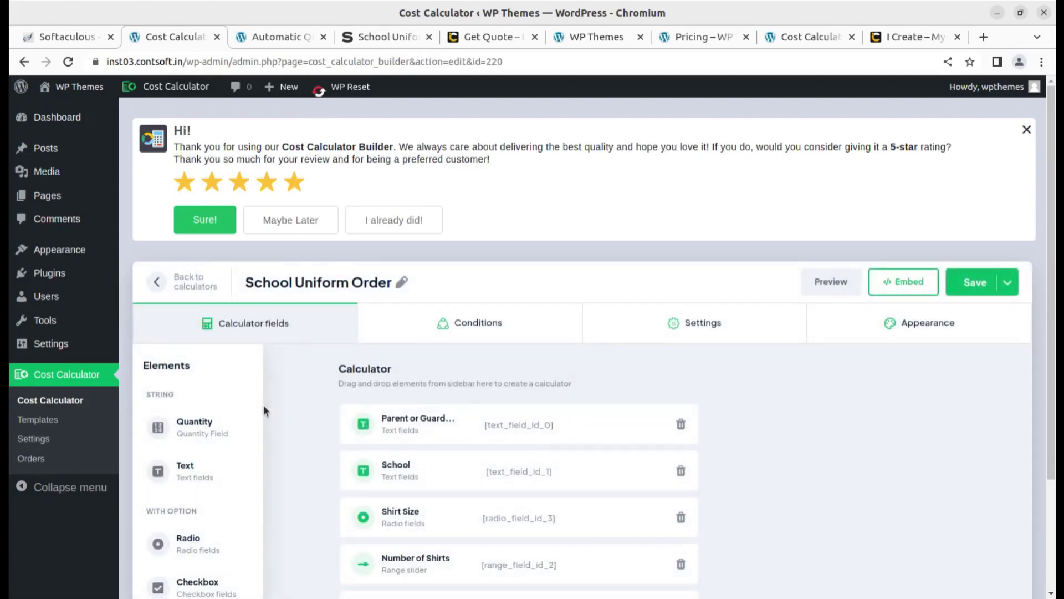
- Look over the calculator's own Grand Total, Currency and Notifications settings, dismissing the Pro settings notice
scroll(582, 326, down, 3)
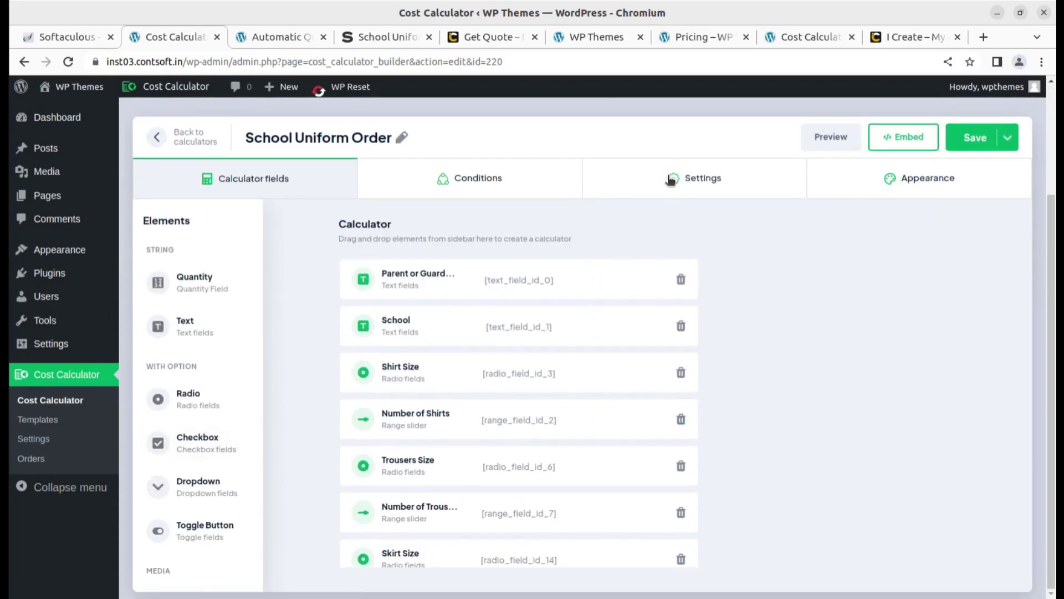
click(688, 177)
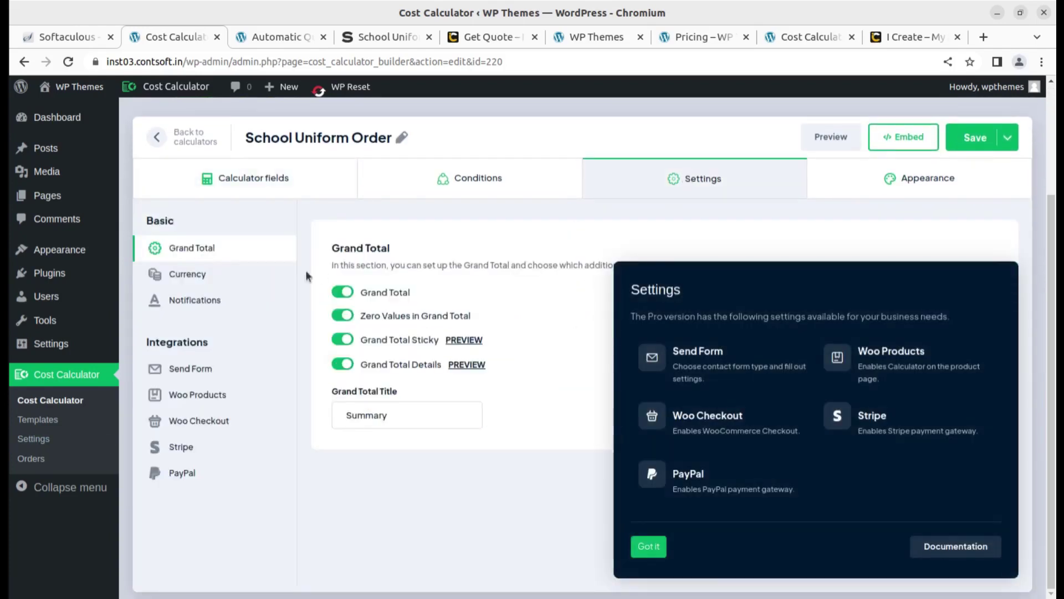
click(188, 278)
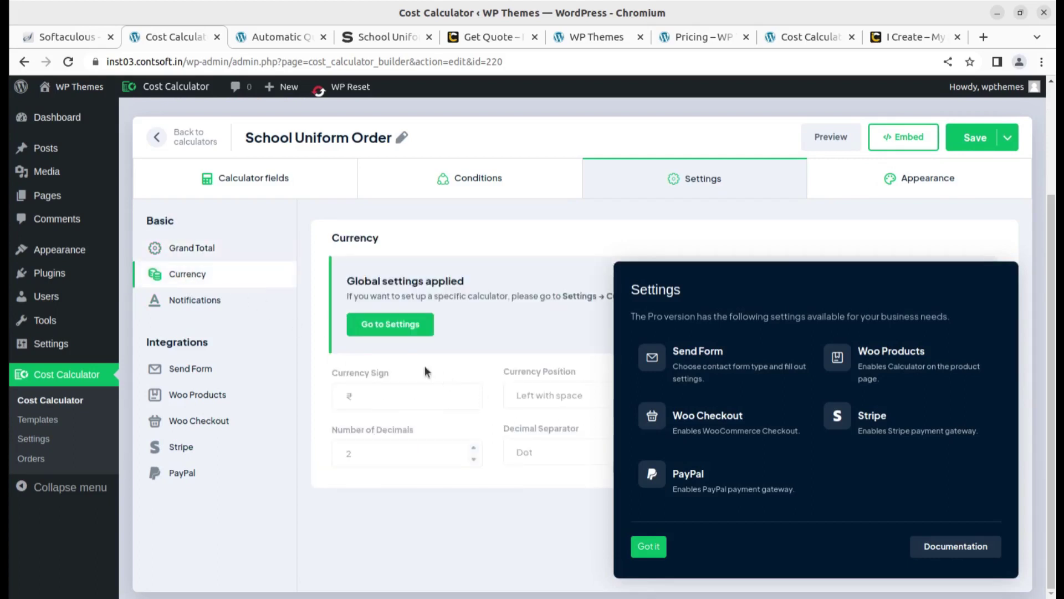
click(648, 546)
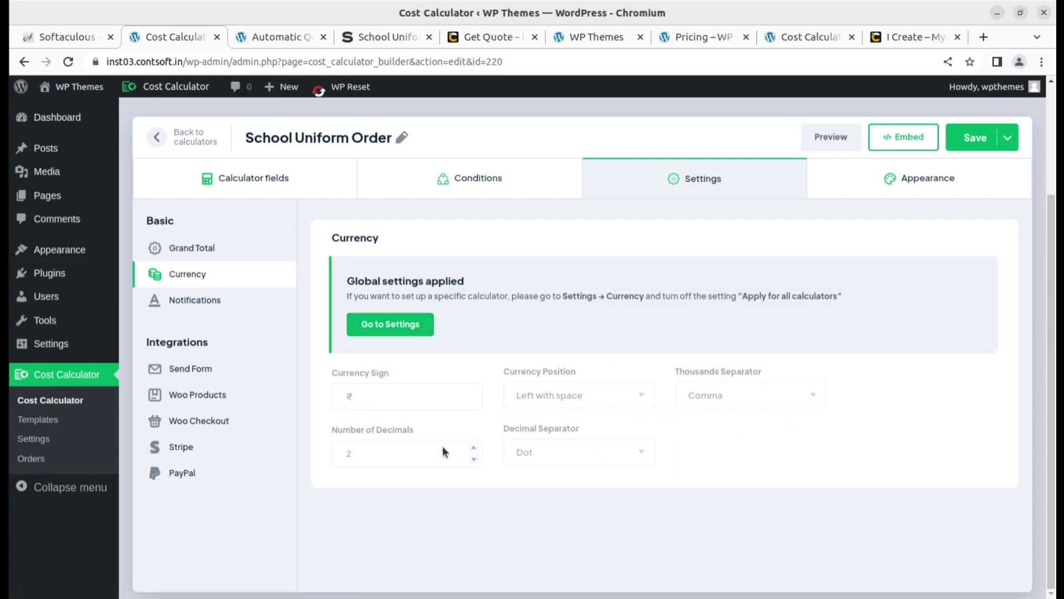
click(202, 302)
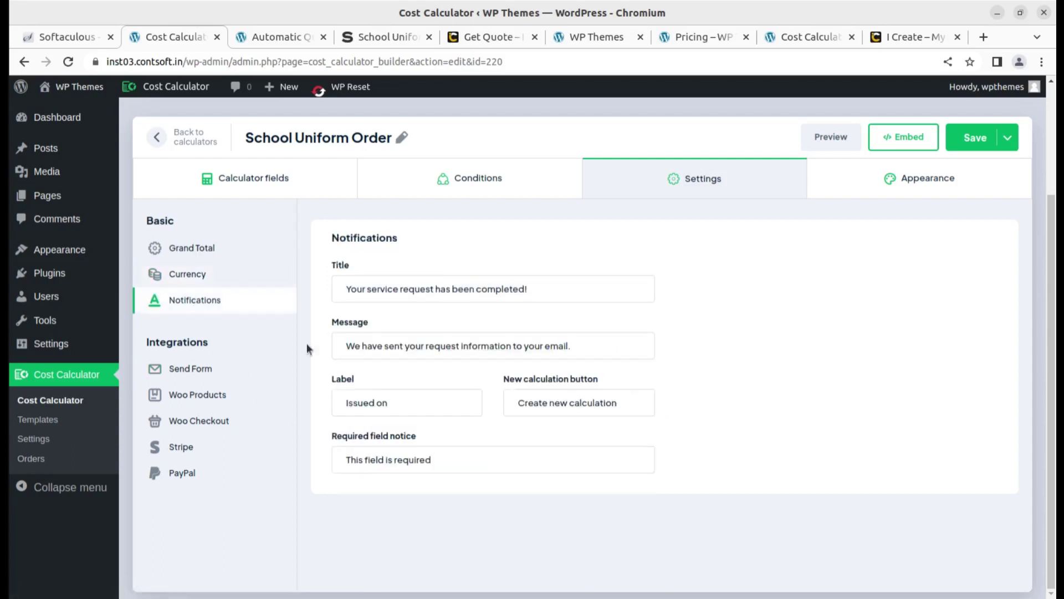
- Enable the Contact Form and Payment Gateways in the Send Form settings, choose Stripe as the gateway, and save the calculator
click(195, 372)
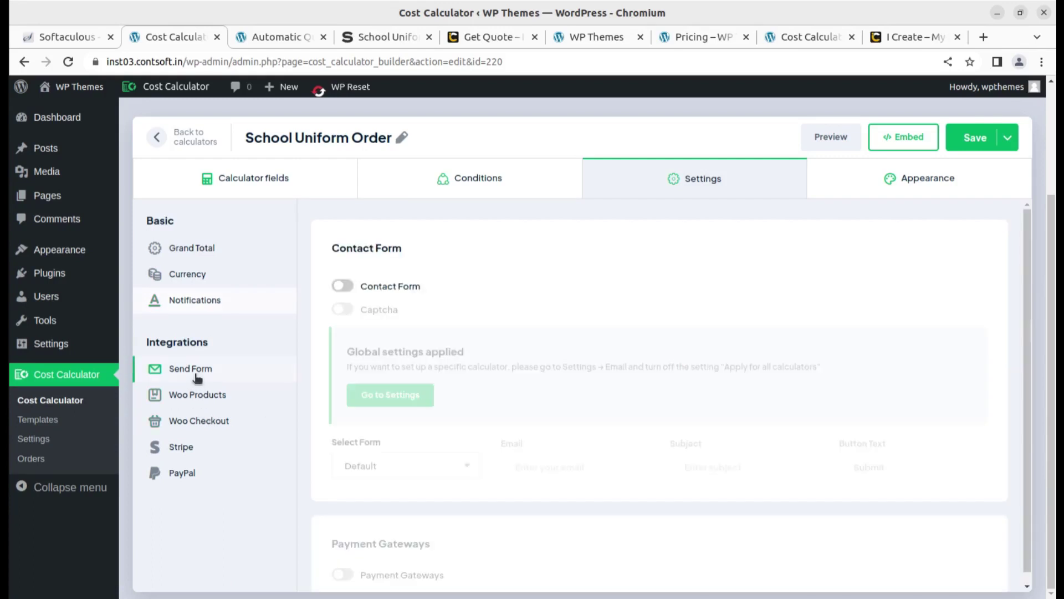
click(346, 287)
scroll(558, 557, down, 1)
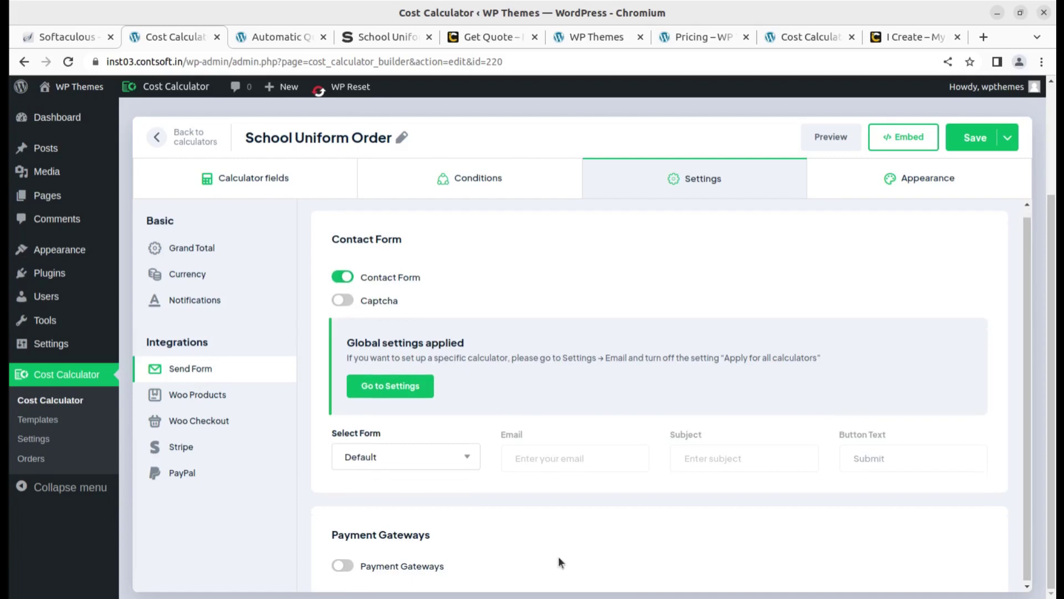
click(341, 564)
scroll(568, 517, down, 1)
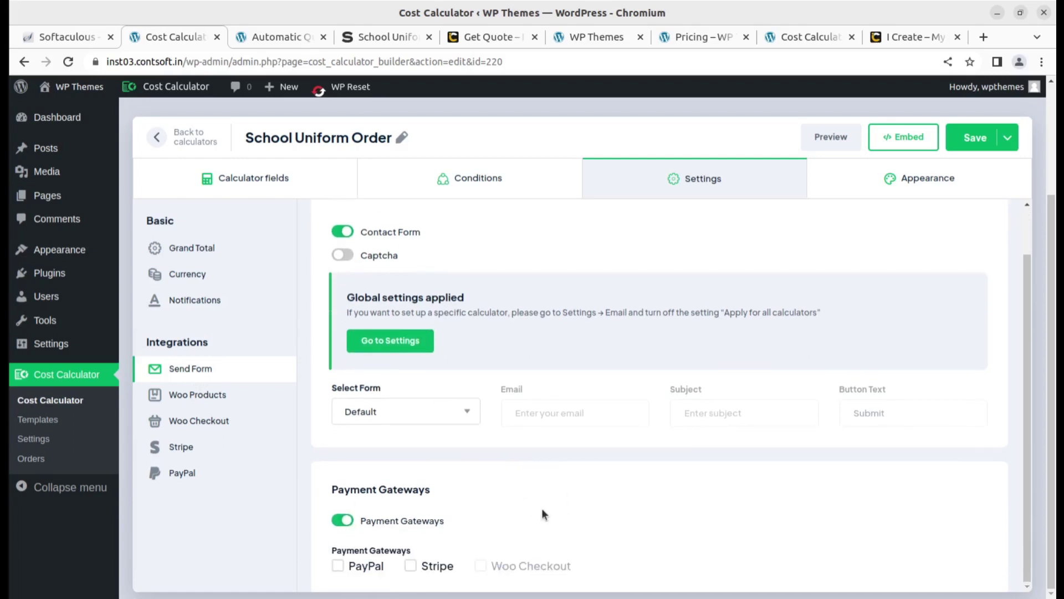
click(410, 566)
click(961, 145)
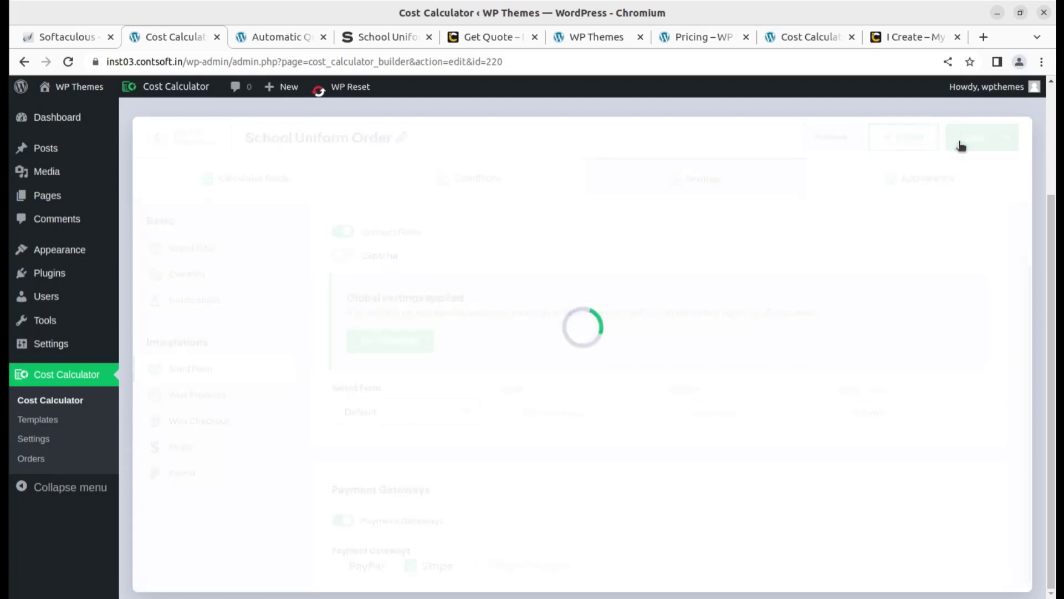
- Review the Woo Products, Woo Checkout, Stripe and Grand Total settings, and save the calculator again
click(204, 404)
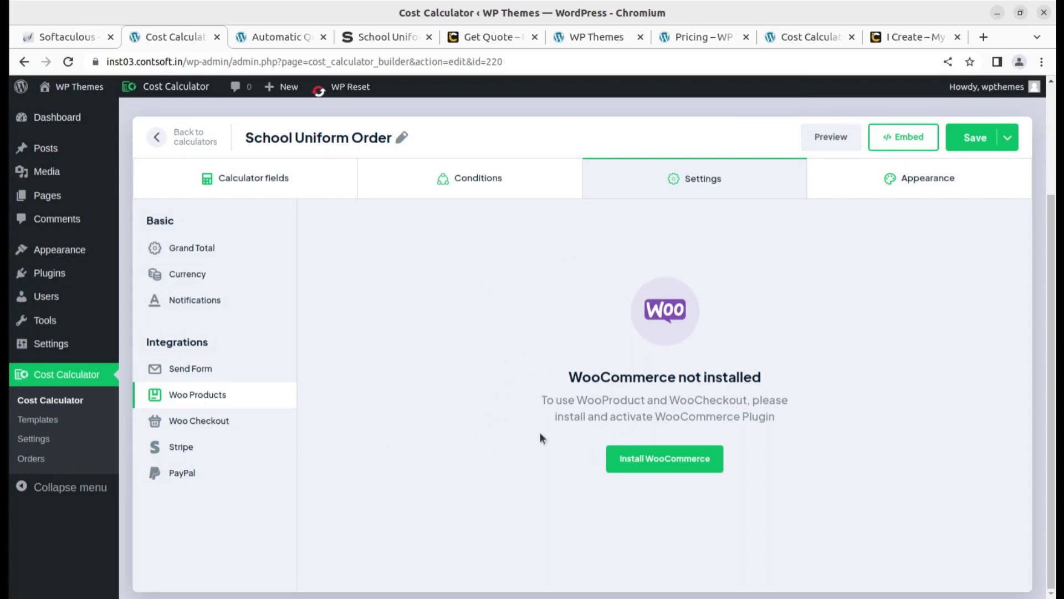
click(209, 431)
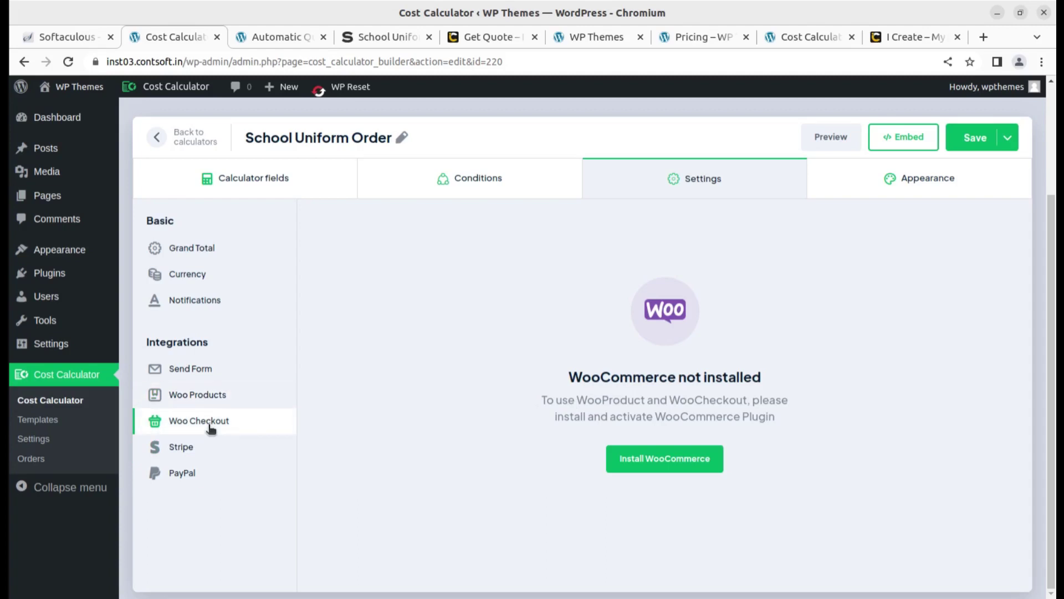
click(181, 451)
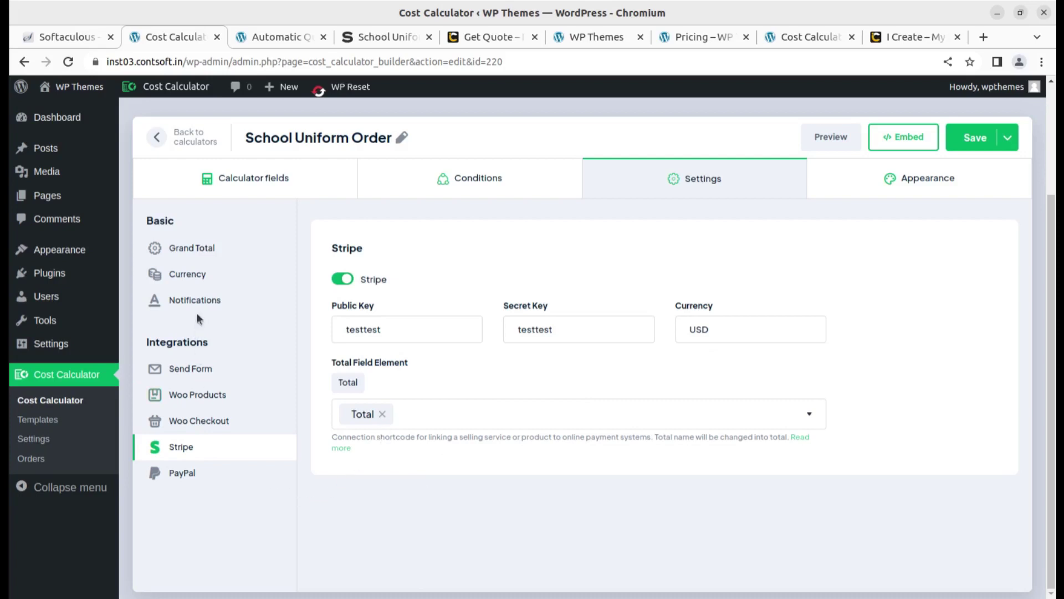
click(187, 250)
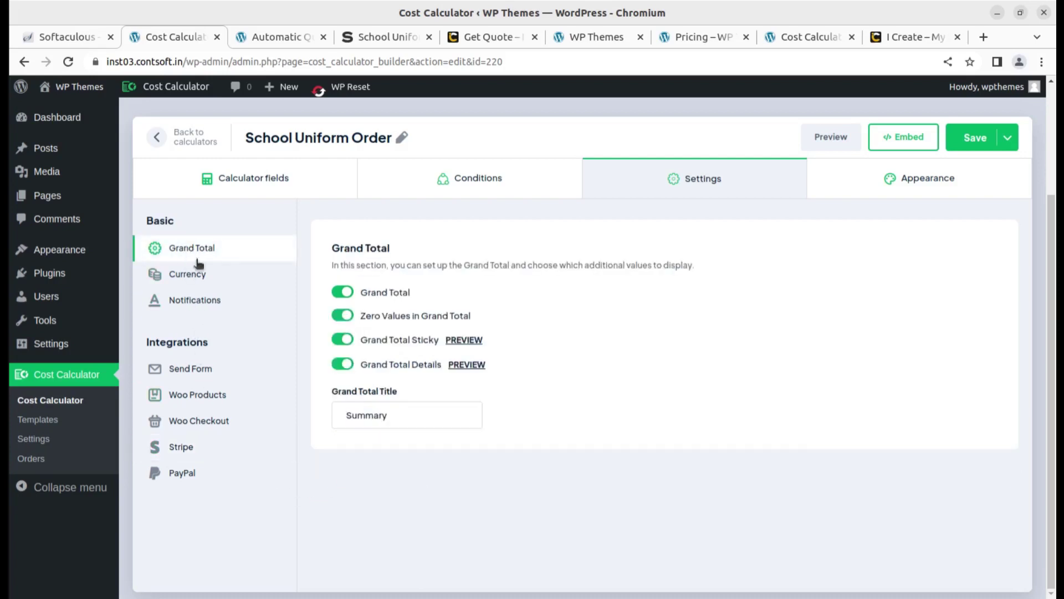
click(963, 146)
- Reload the published Automatic Quotation page and submit the order form without filling in any fields
click(265, 37)
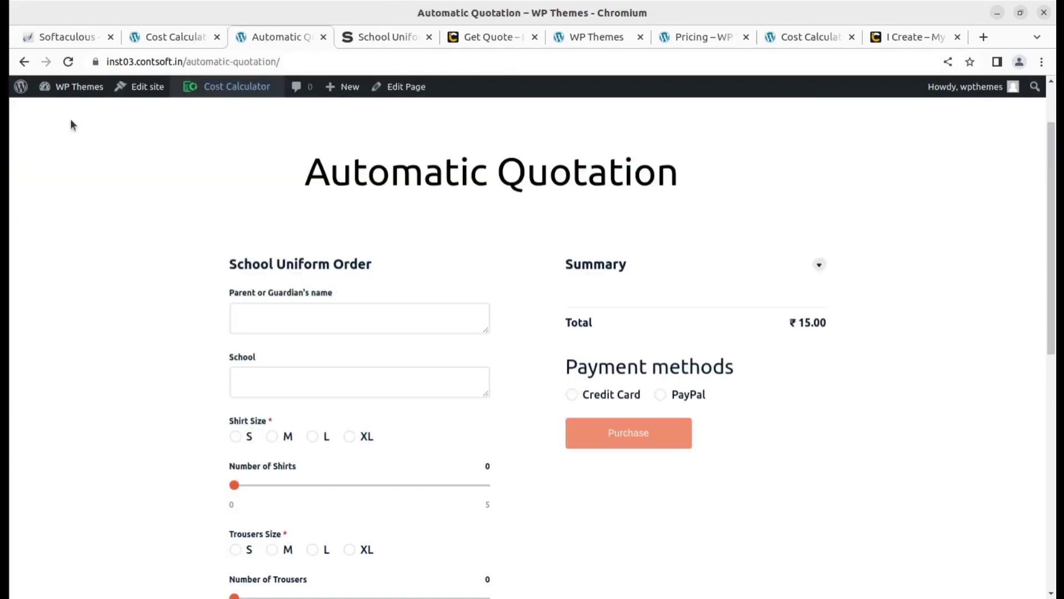
click(68, 62)
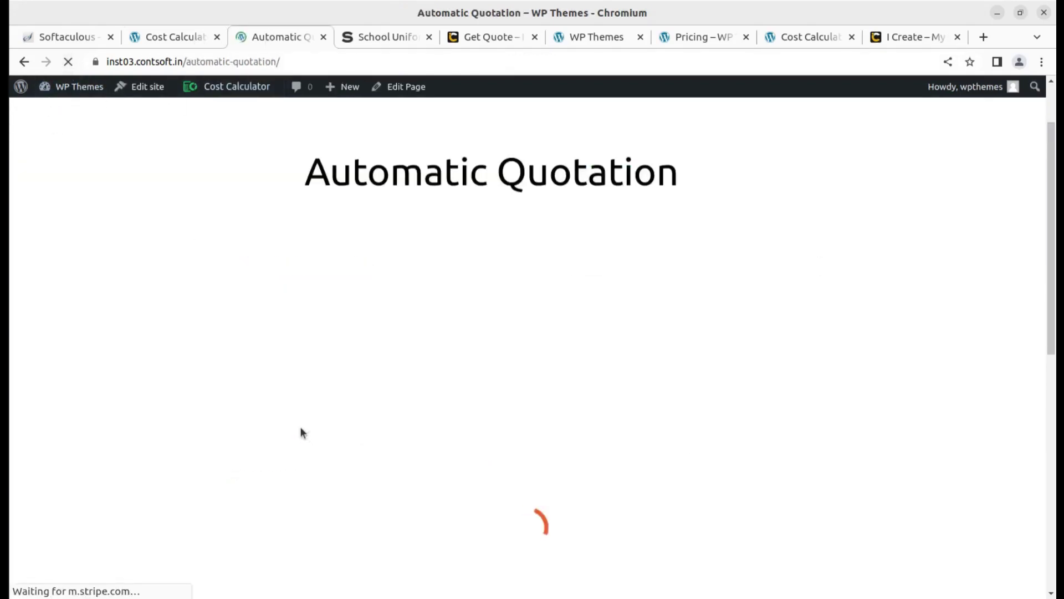
scroll(831, 554, down, 3)
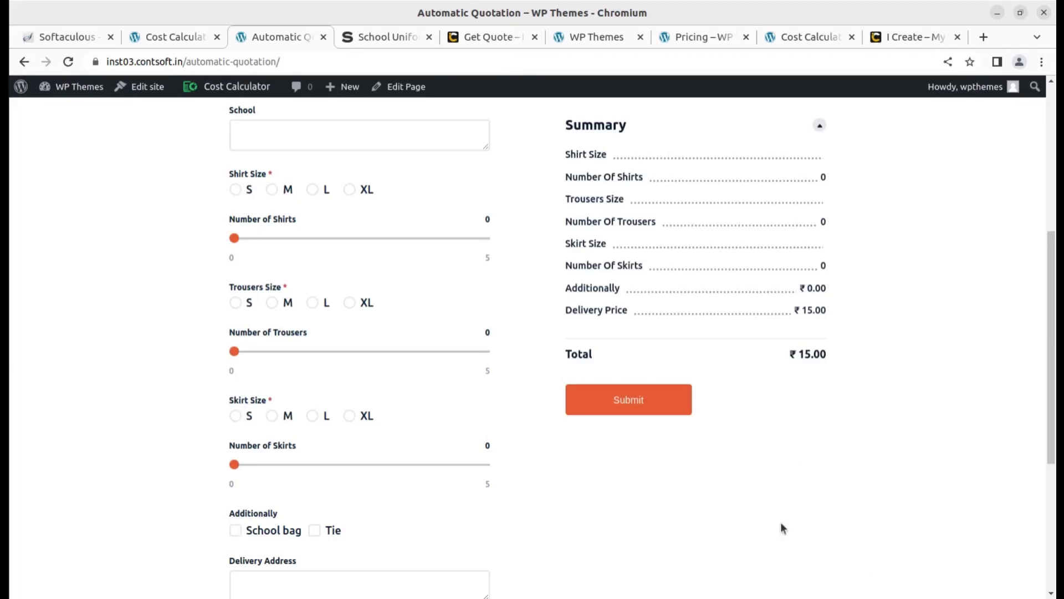
scroll(621, 405, down, 5)
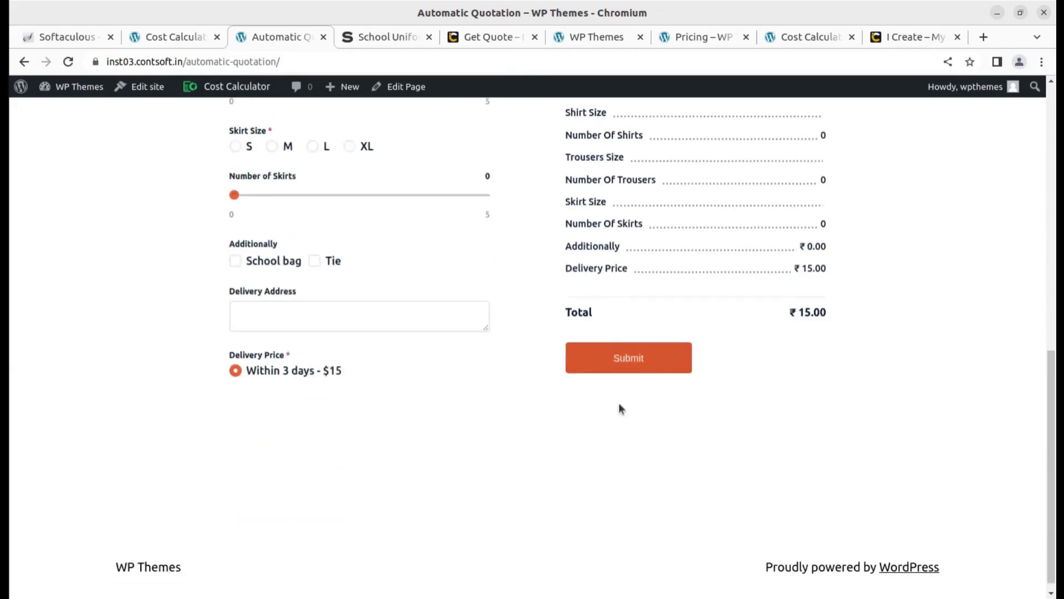
click(621, 405)
scroll(760, 355, up, 2)
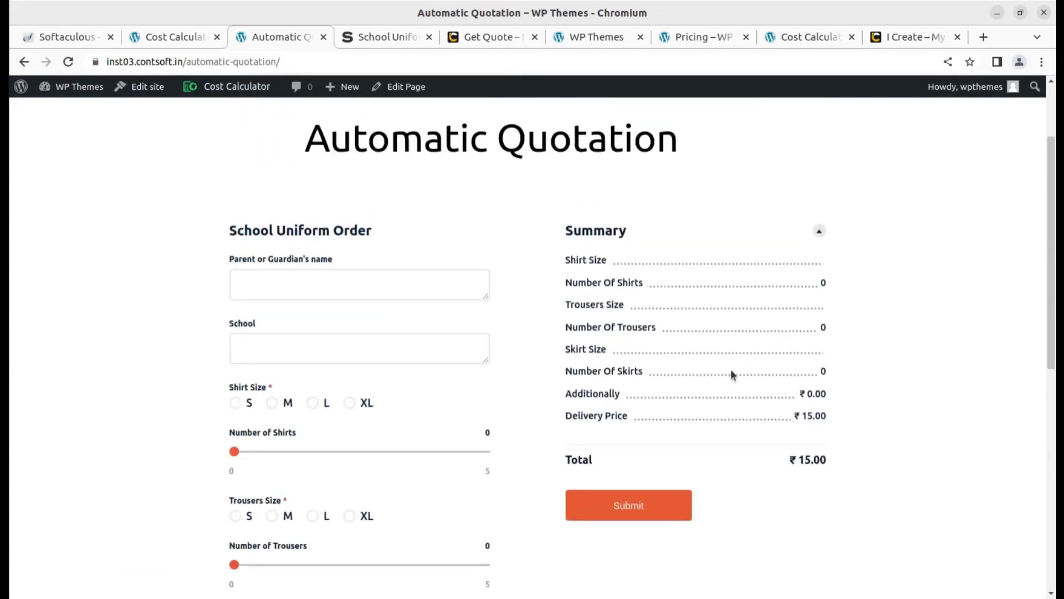
click(630, 506)
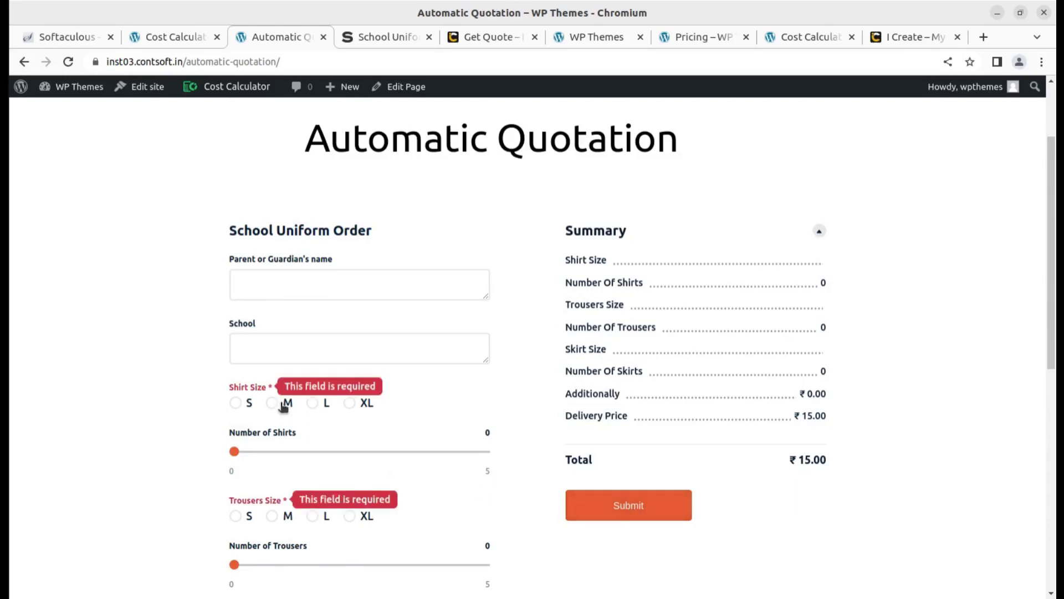
- Enter "test name" as the parent or guardian and "test school" as the school, and order 1 shirt in size S
click(270, 285)
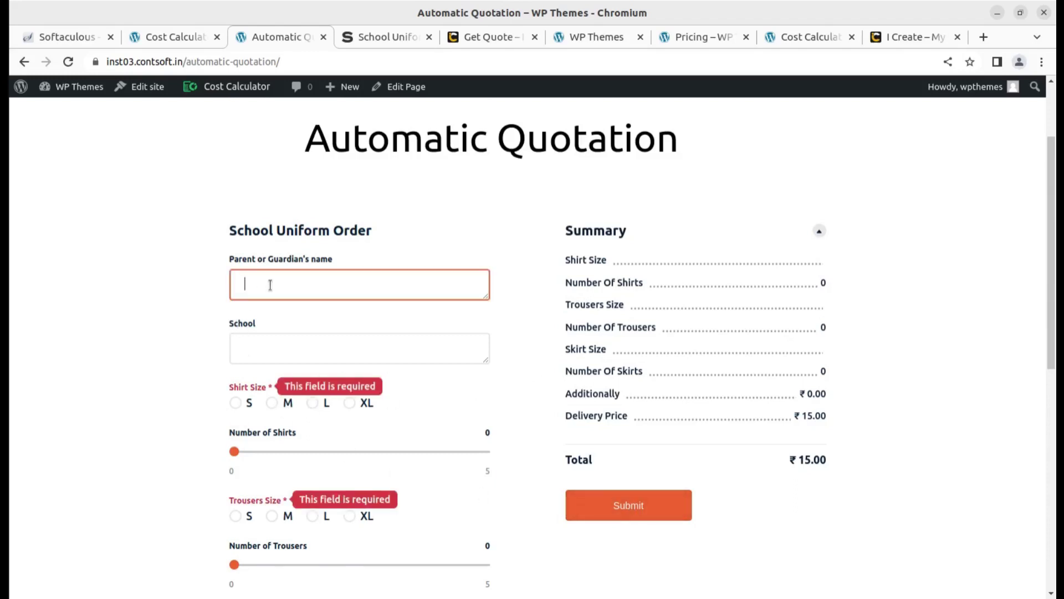
text(test name)
key(Tab)
text(t)
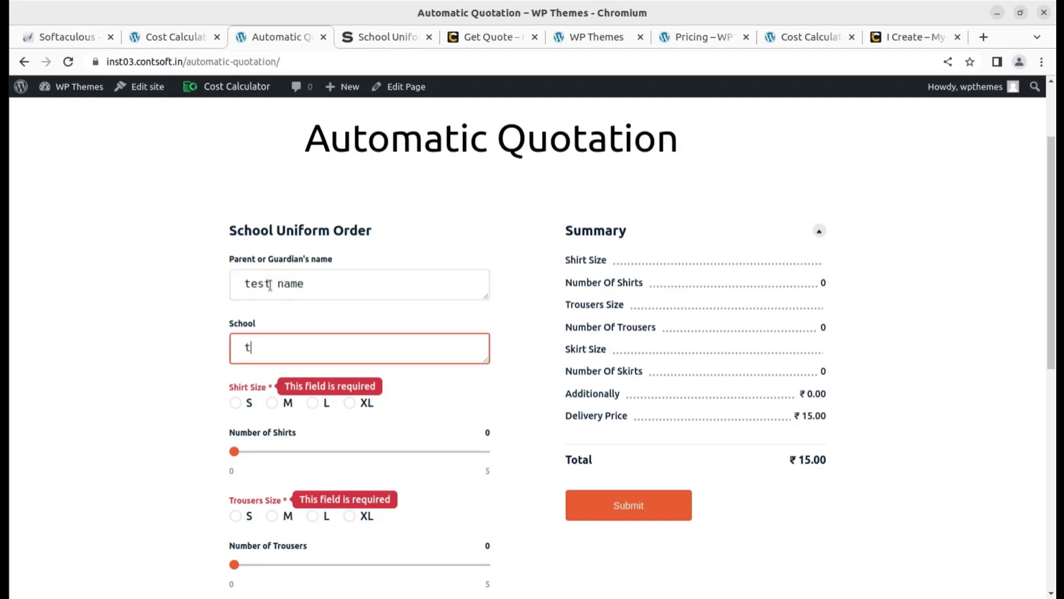
text(est school)
click(249, 404)
click(281, 451)
- Add 2 trousers in size M and 2 skirts in size L to the uniform order
scroll(281, 451, down, 3)
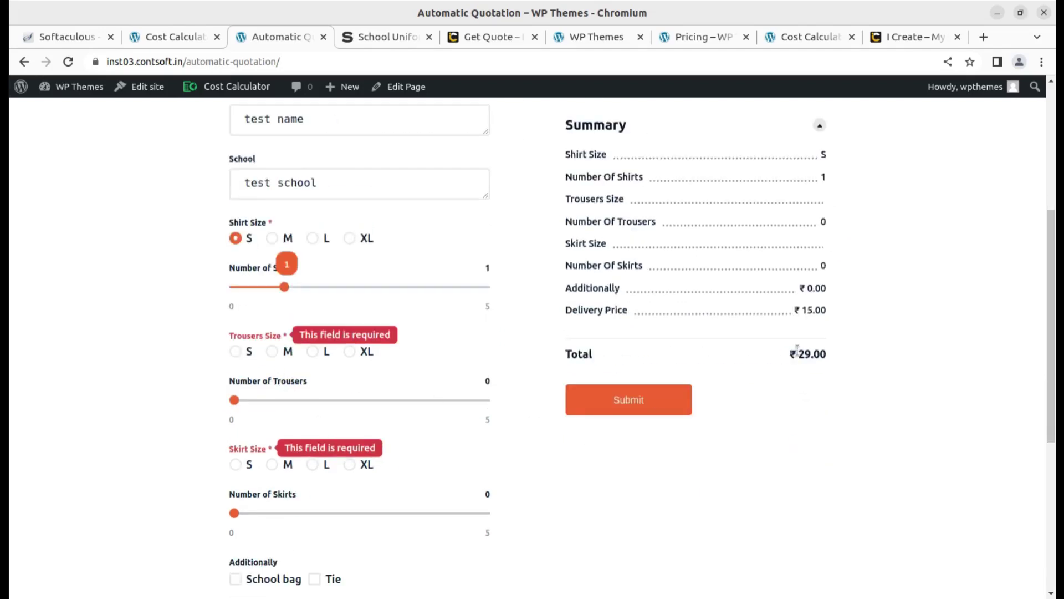
click(284, 352)
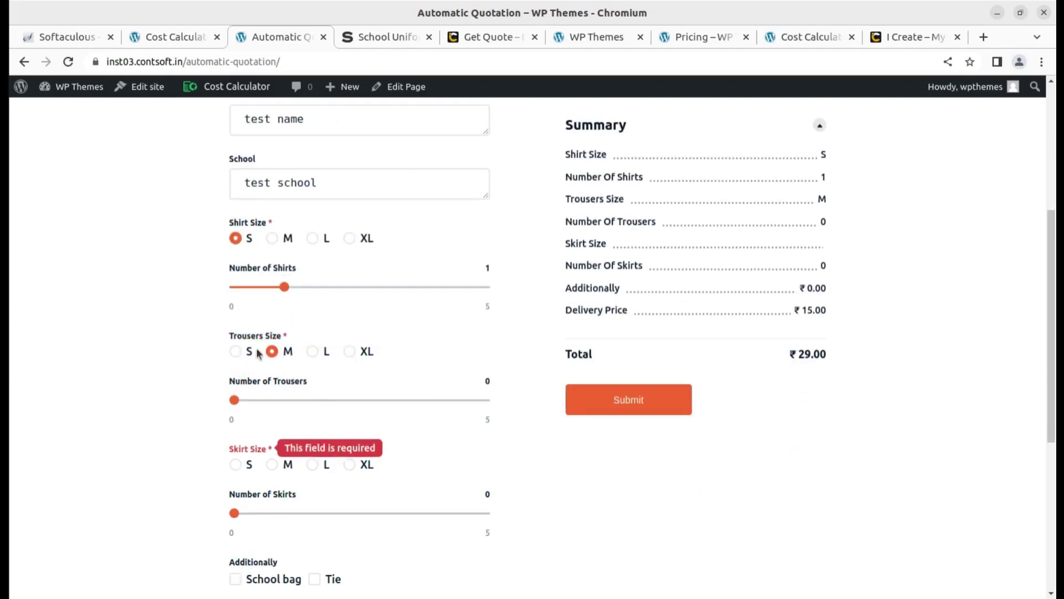
drag(234, 400, 334, 399)
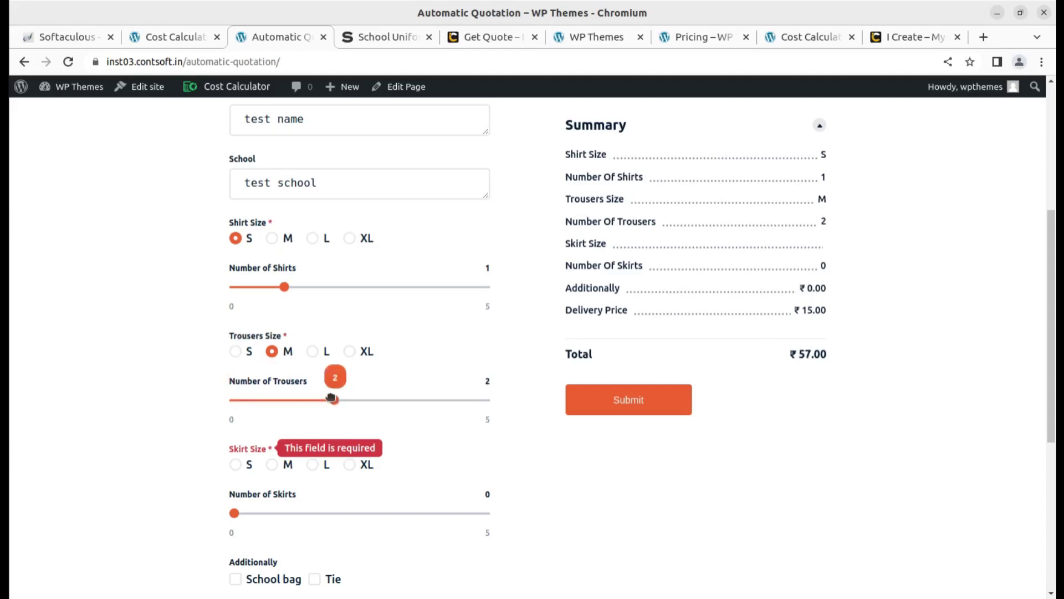
click(313, 465)
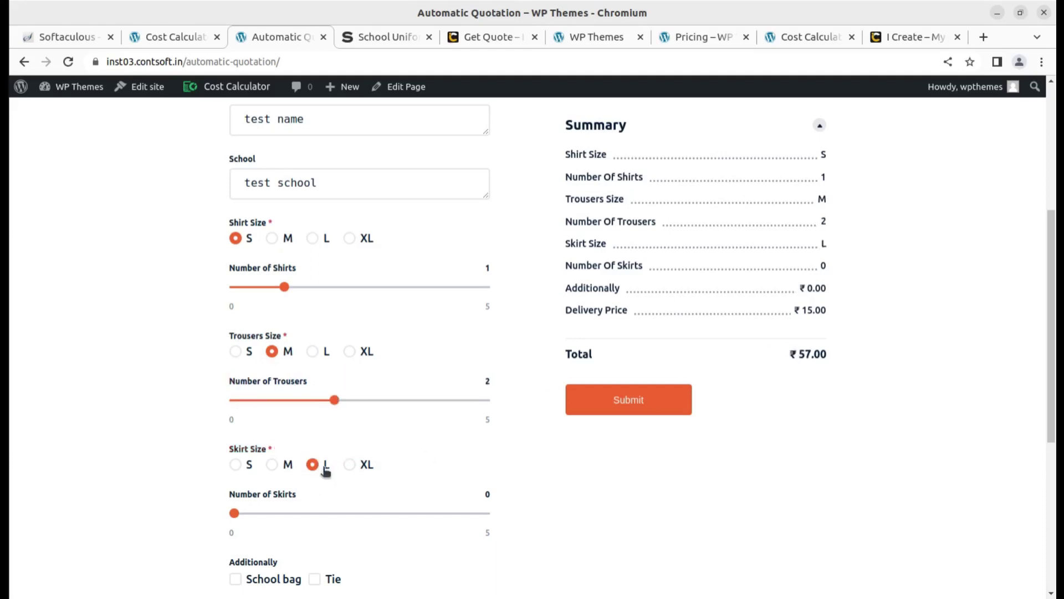
scroll(346, 482, down, 4)
click(335, 267)
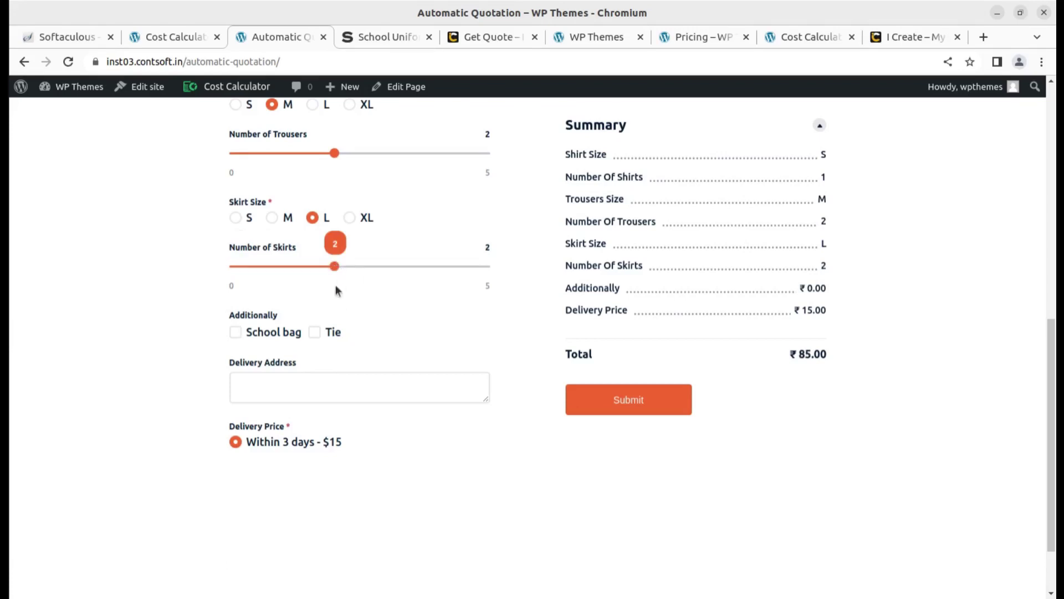
- Enter "delivery address" as the delivery address and submit the order to open its contact form
click(296, 394)
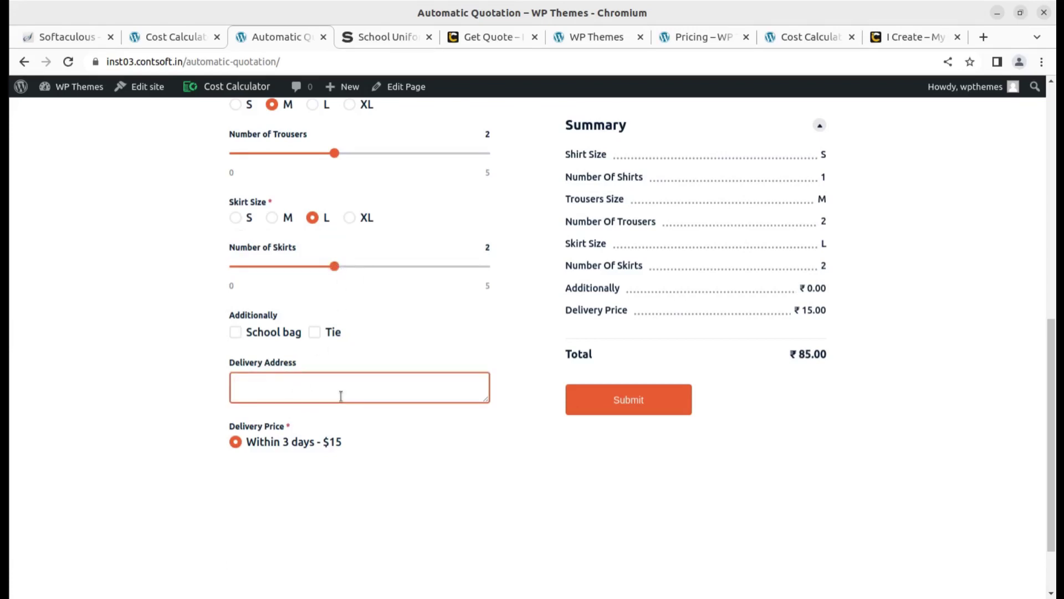
text(delivery address)
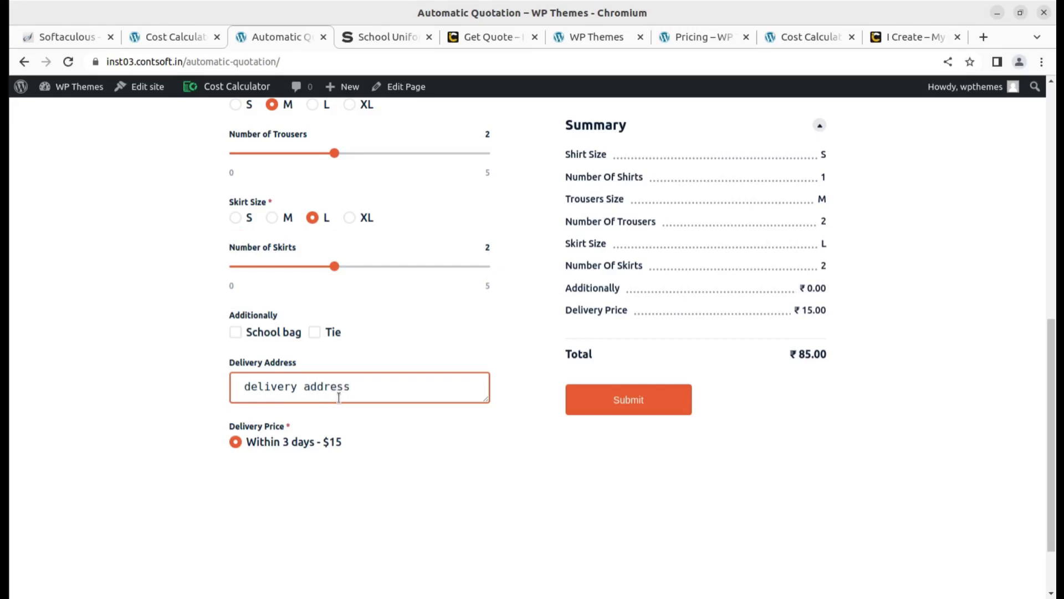
click(630, 409)
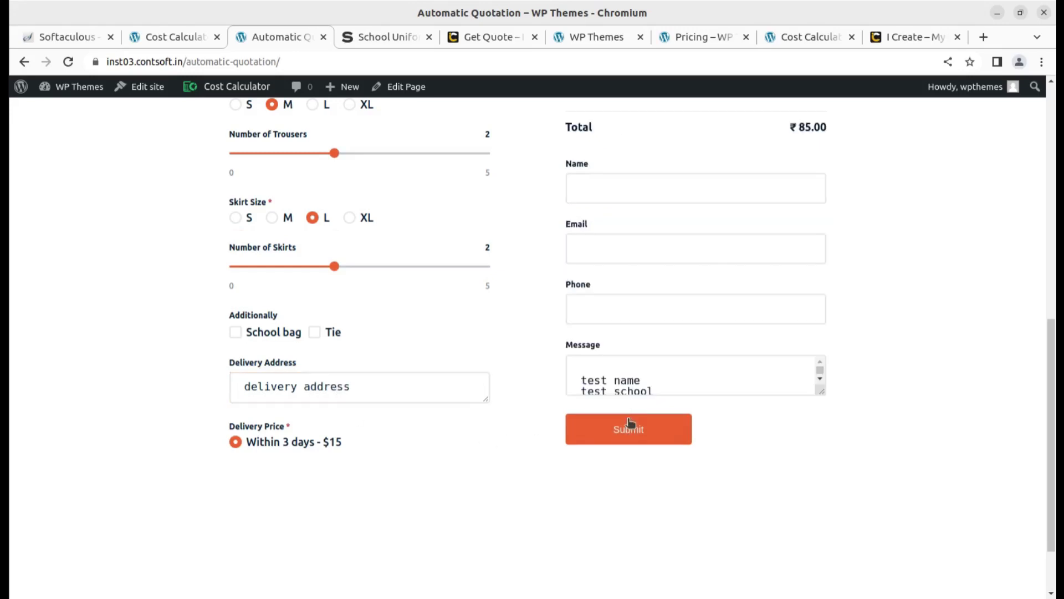
- Examine the contact form's Name, Email, Phone and Message fields and highlight the order total
scroll(629, 423, up, 5)
scroll(629, 383, down, 3)
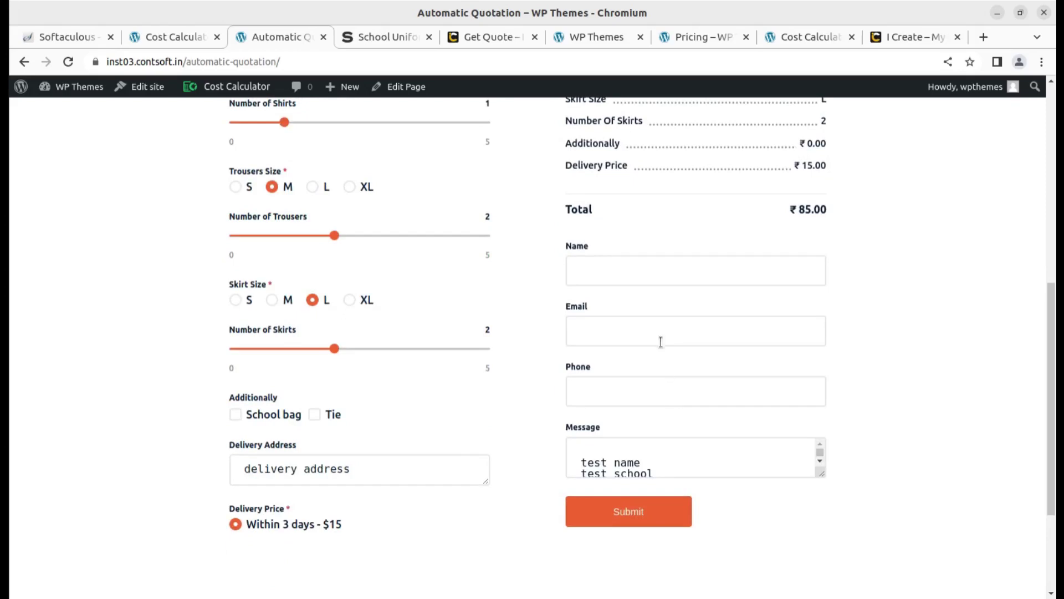
click(591, 271)
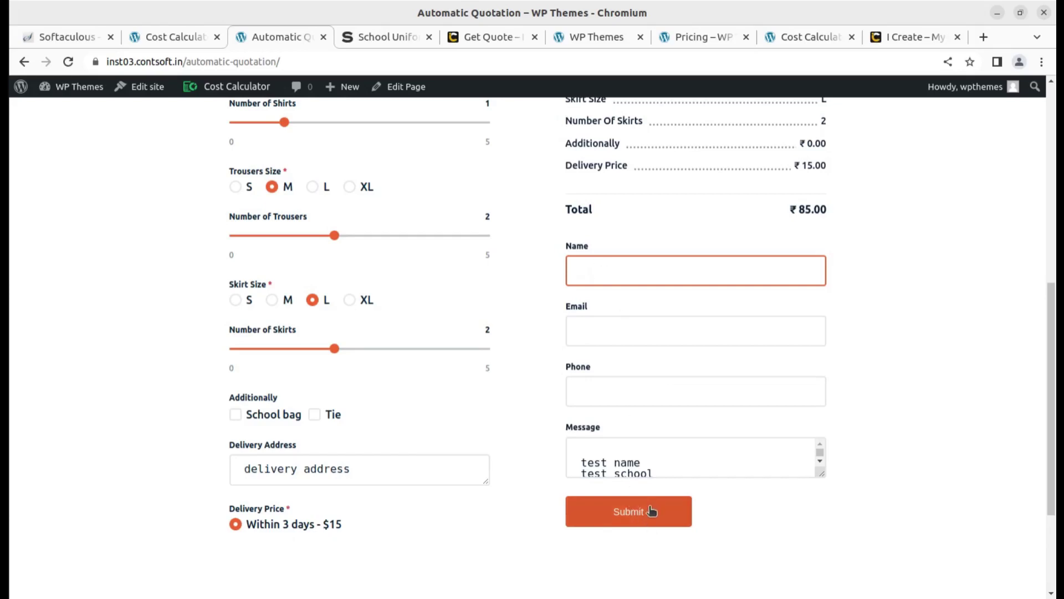
click(608, 331)
click(600, 391)
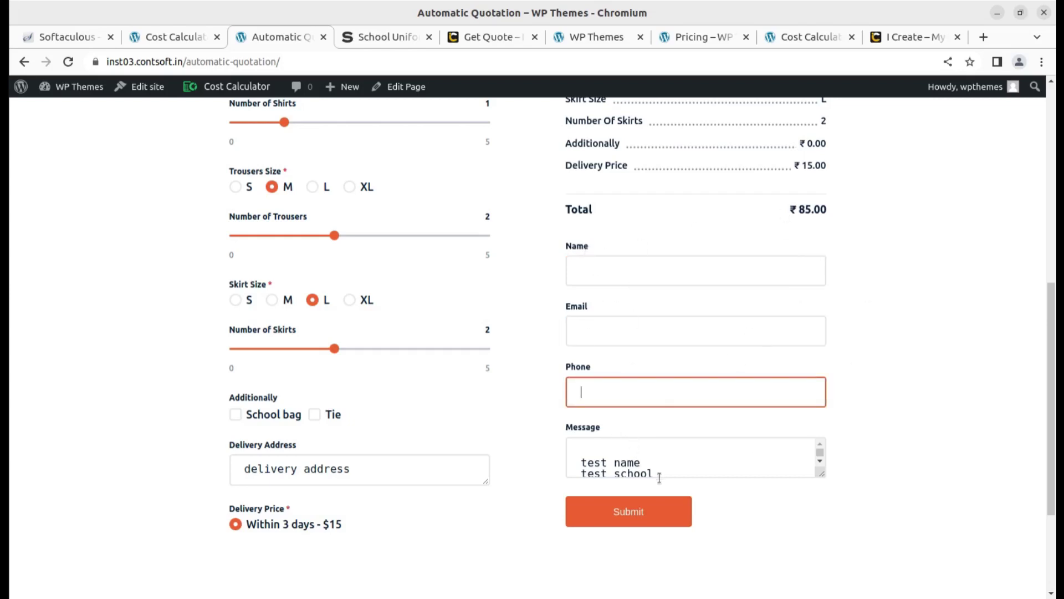
scroll(662, 452, down, 1)
scroll(708, 454, up, 1)
drag(791, 209, 814, 209)
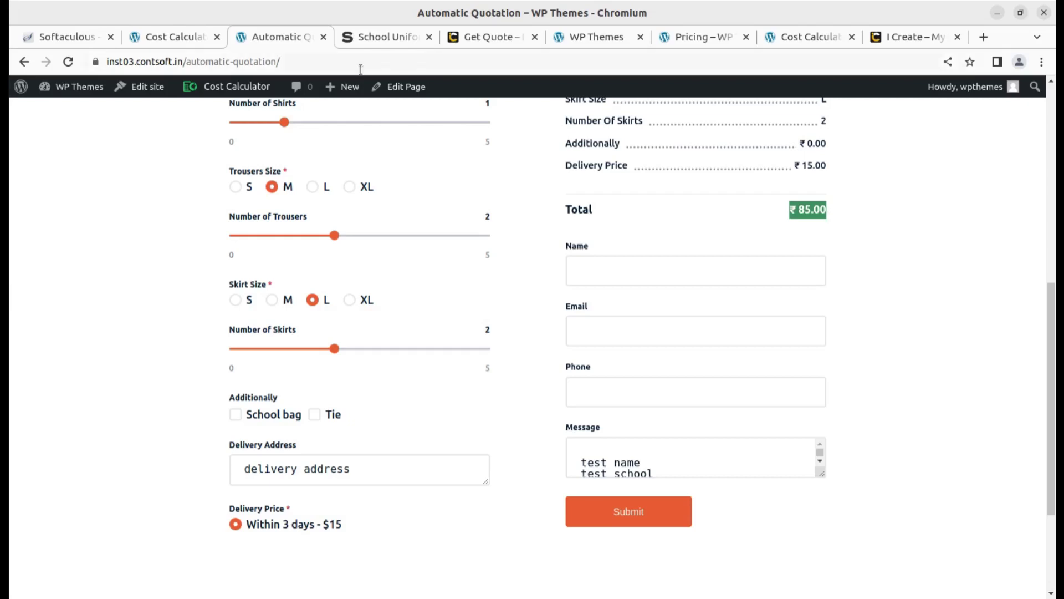
- Switch back to the Cost Calculator admin and view its list of orders
click(183, 39)
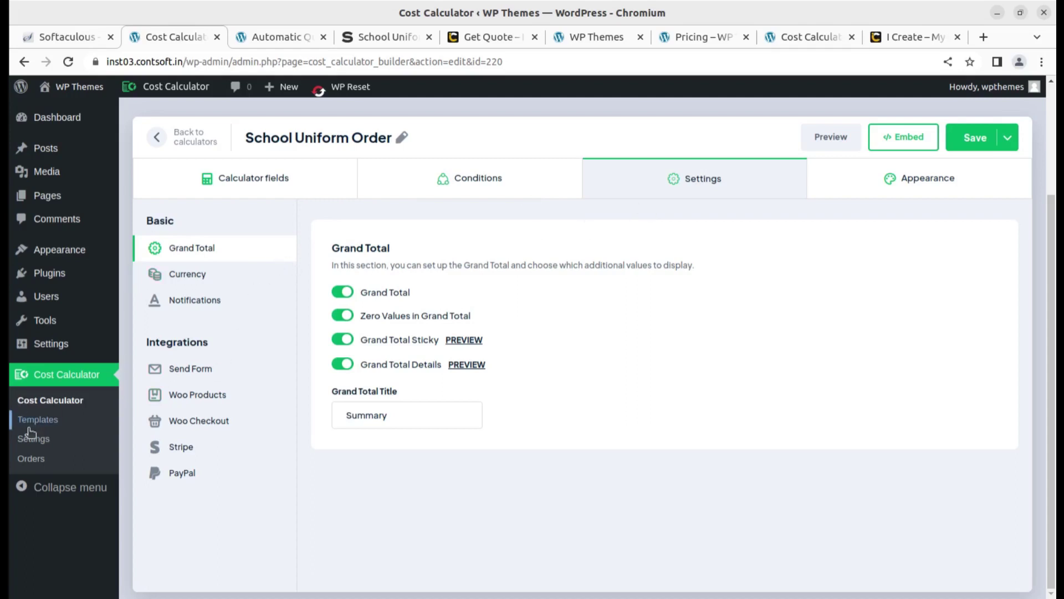
click(44, 457)
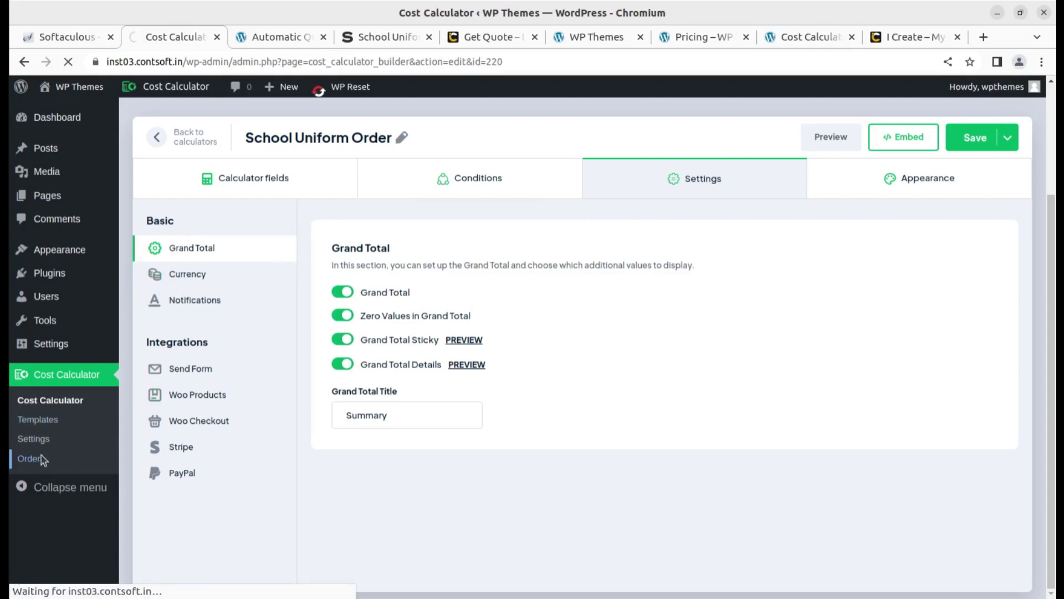
scroll(473, 366, down, 3)
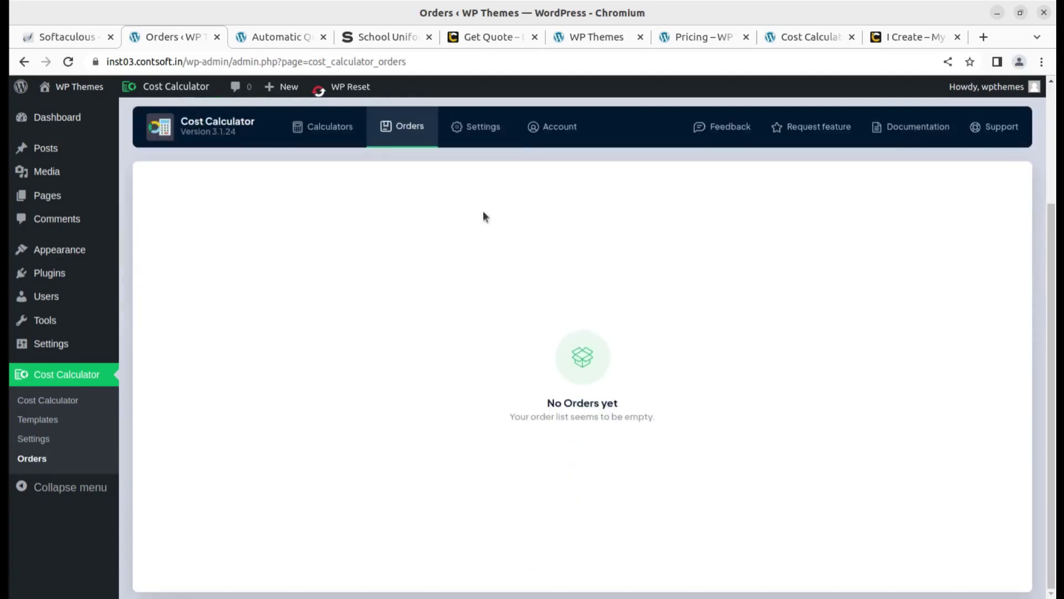
- Return to the Automatic Quotation page and look over the completed order and its contact form again
click(278, 41)
scroll(654, 366, down, 3)
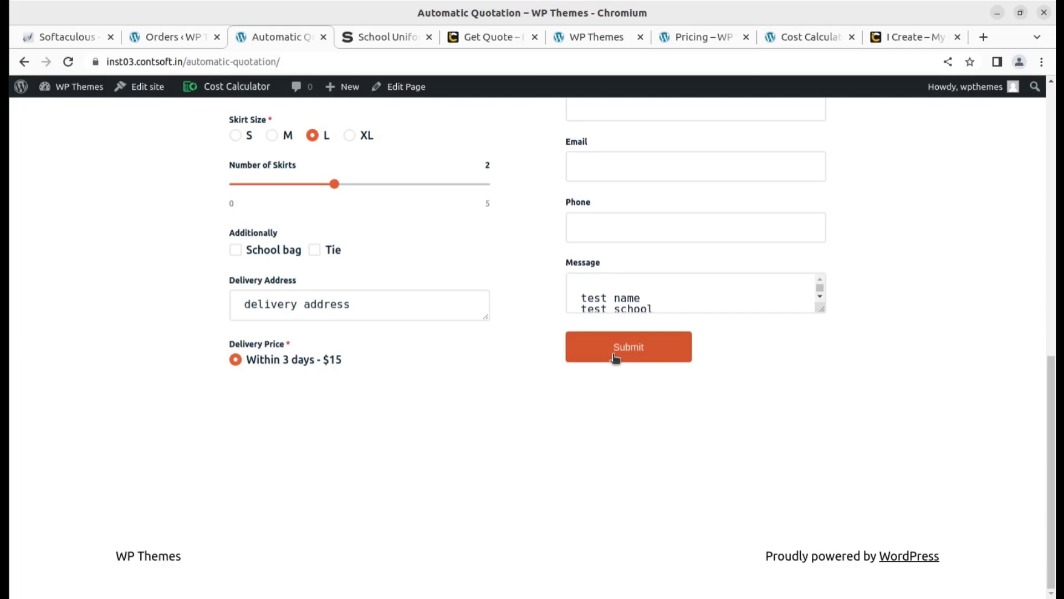
scroll(615, 357, up, 3)
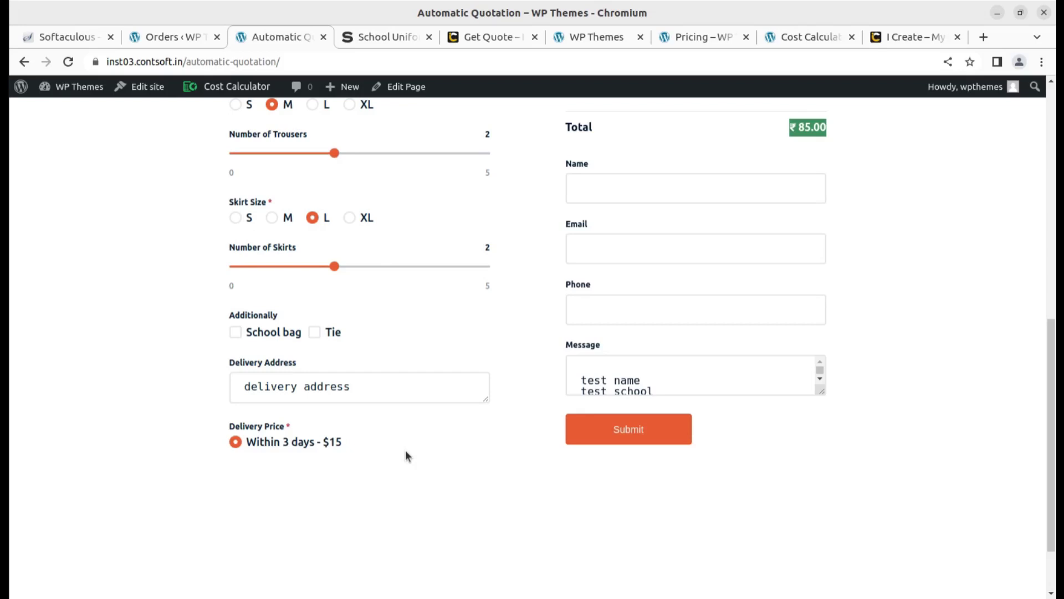
- Open the Cost Calculator template library in the WordPress admin and browse the Booking, Education and Events templates, including School Uniform Order
click(185, 38)
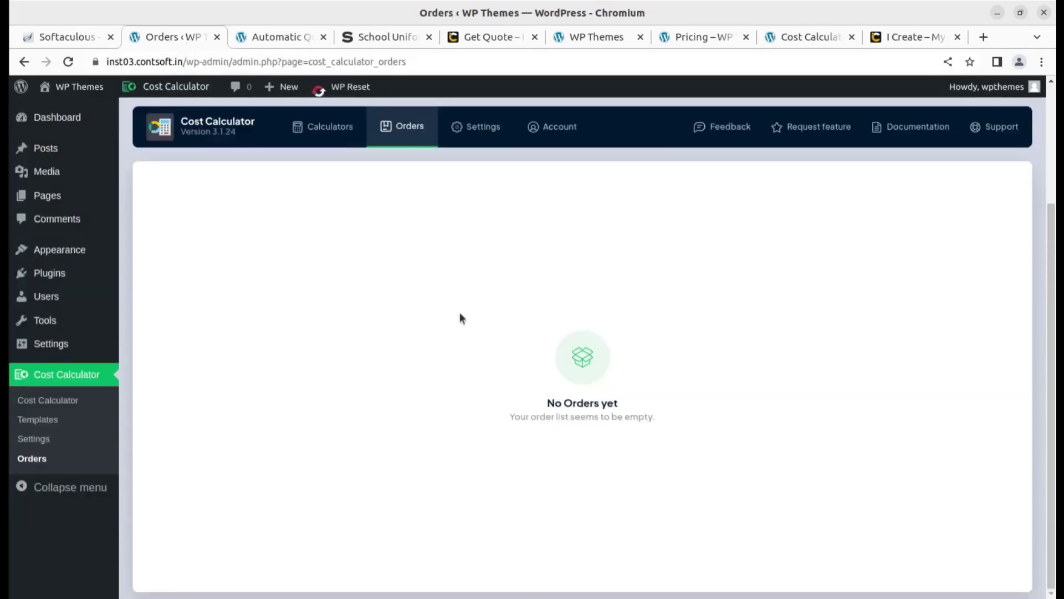
click(47, 423)
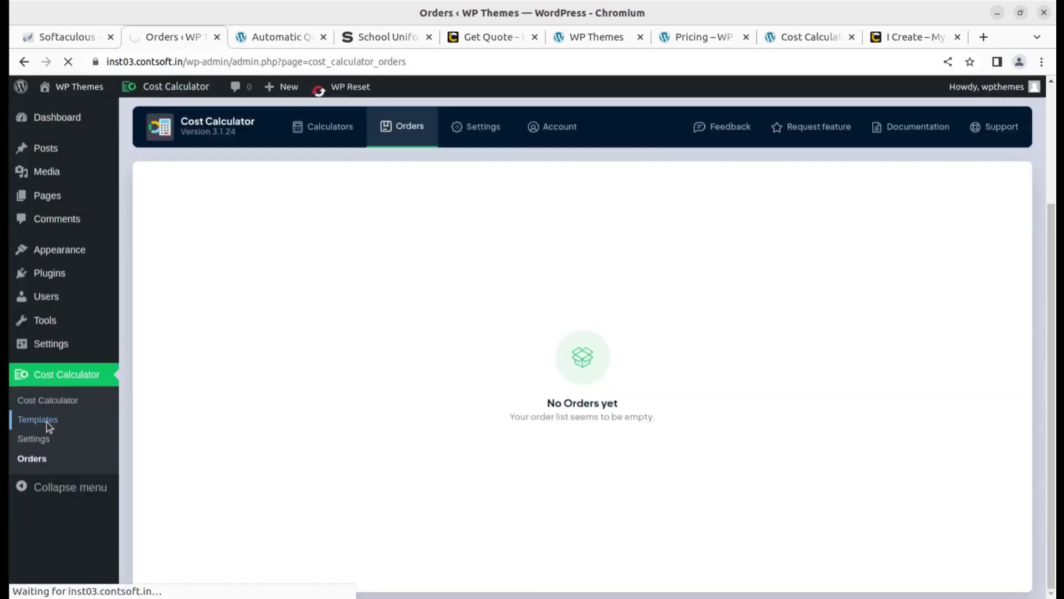
scroll(621, 367, down, 5)
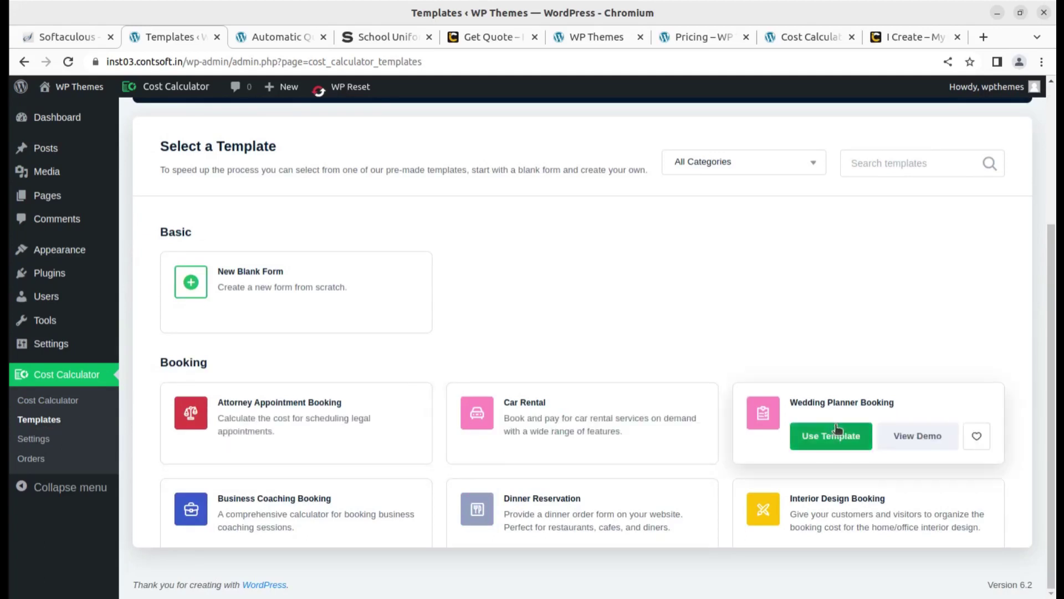
scroll(780, 438, down, 3)
scroll(780, 438, down, 7)
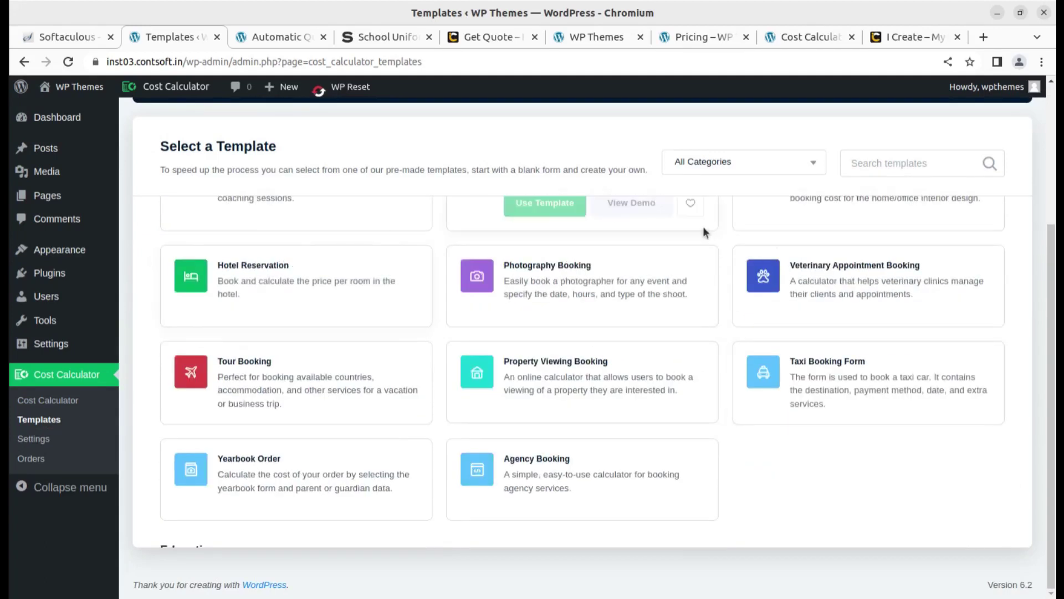
mouse_move(877, 335)
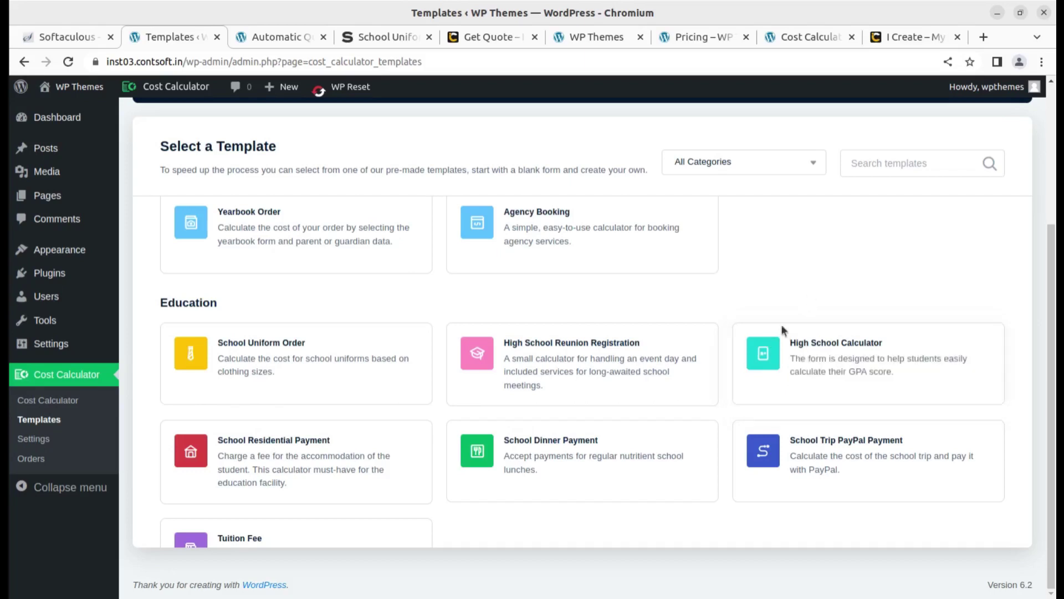
mouse_move(314, 359)
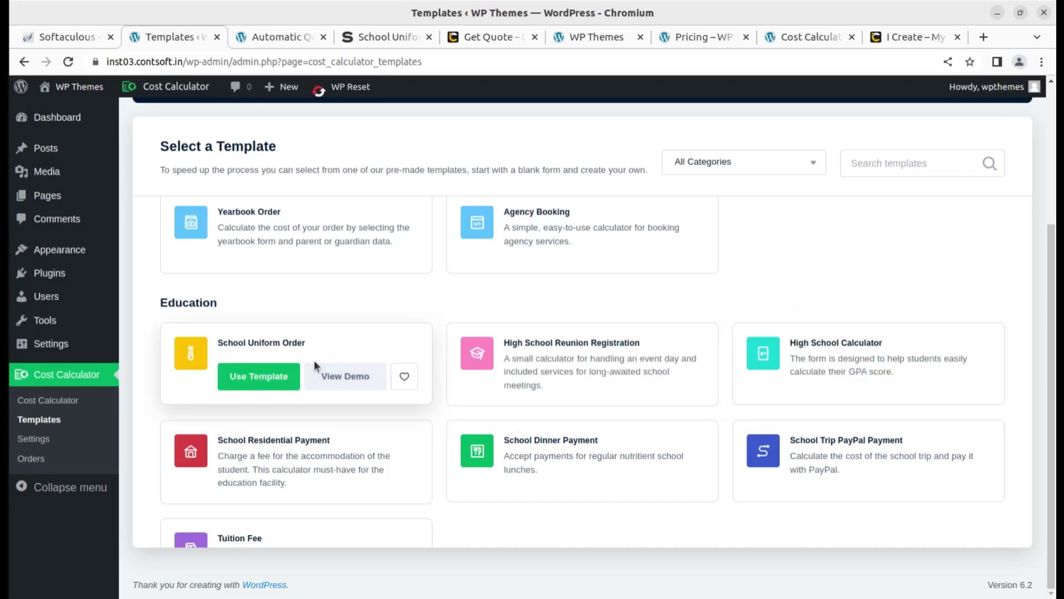
scroll(575, 326, down, 5)
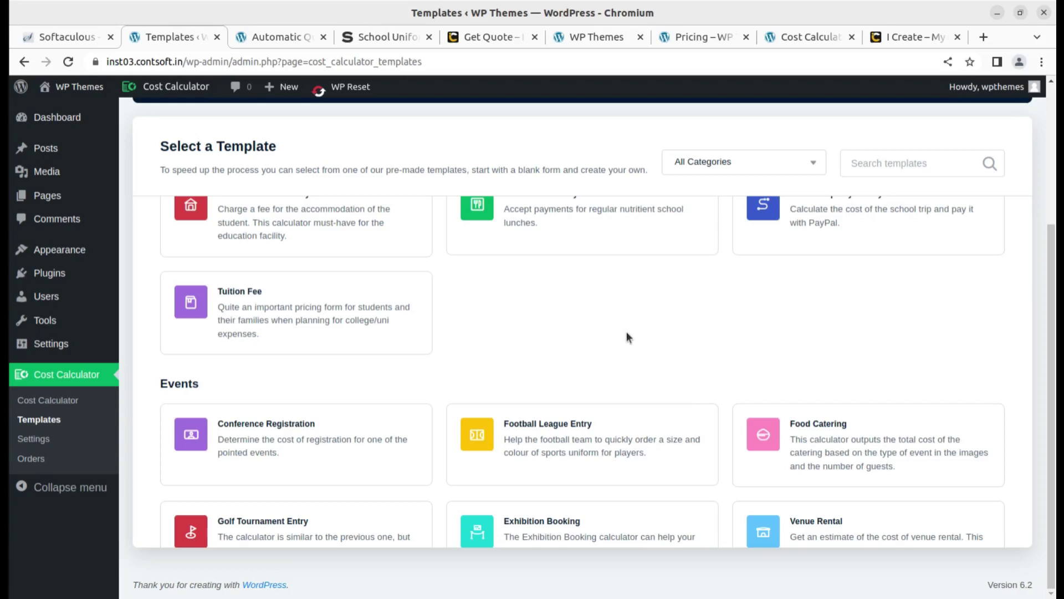
- Switch to the open i-Create website and view the top of its home page
click(899, 37)
scroll(549, 427, up, 5)
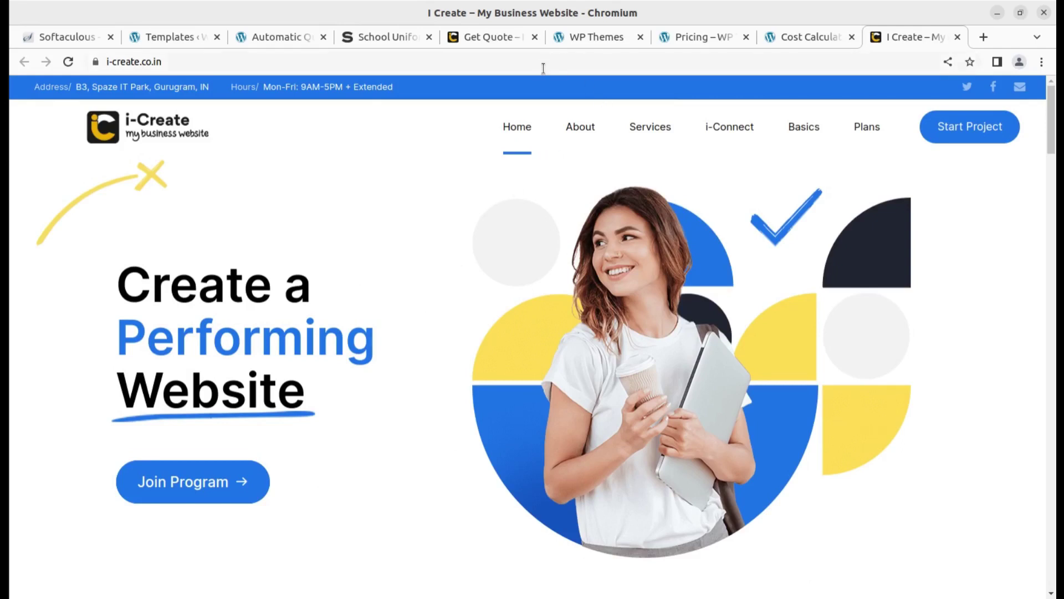
- Switch to the School Uniform Order template demo on StylemixThemes and examine its form fields, order summary and payment methods
click(379, 42)
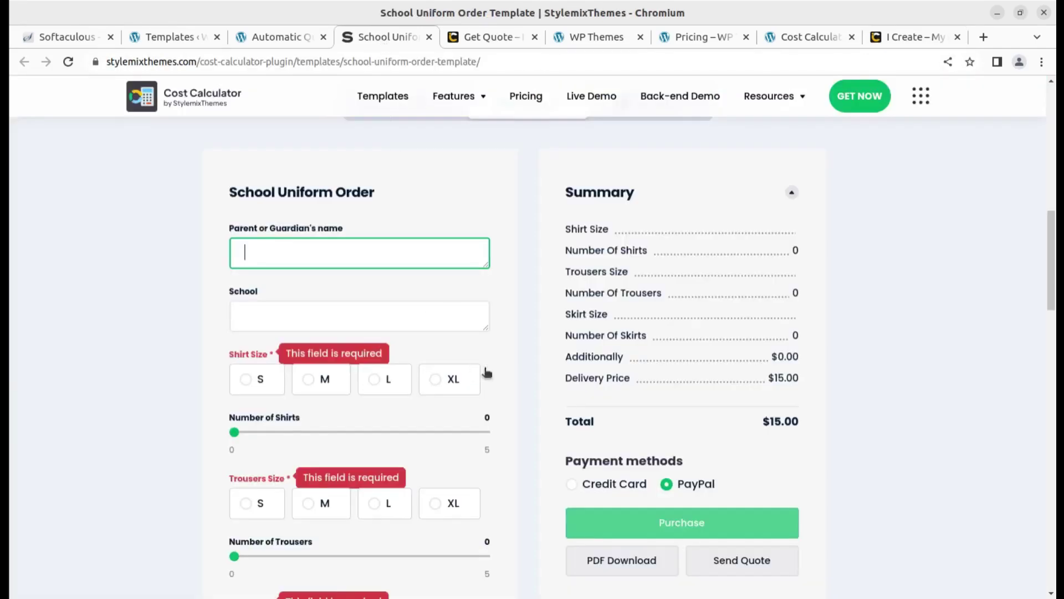
scroll(535, 363, down, 1)
scroll(535, 363, down, 5)
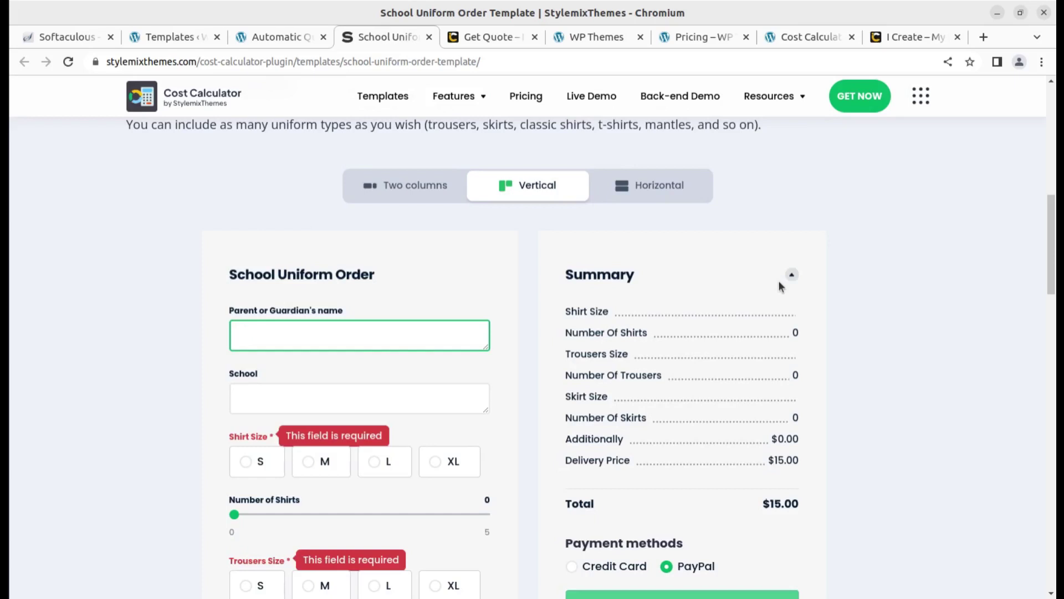
scroll(771, 299, down, 3)
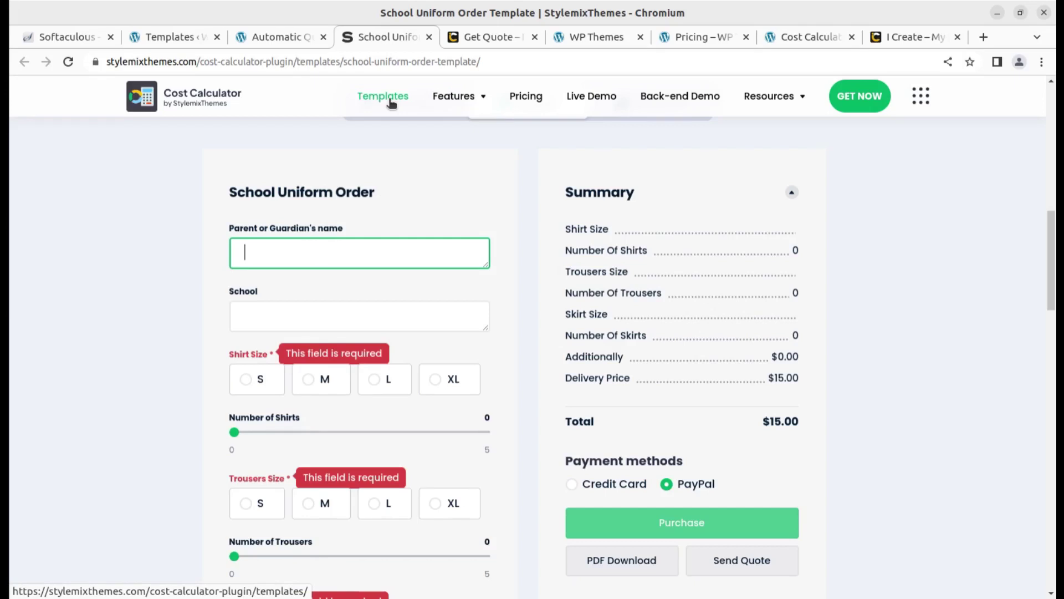
mouse_move(465, 98)
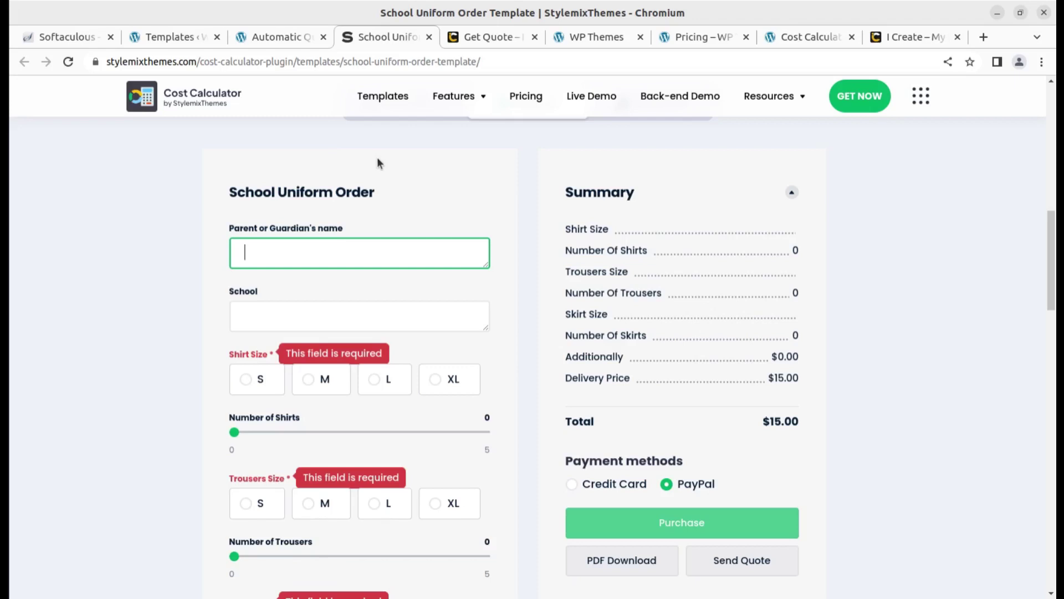
scroll(520, 427, down, 4)
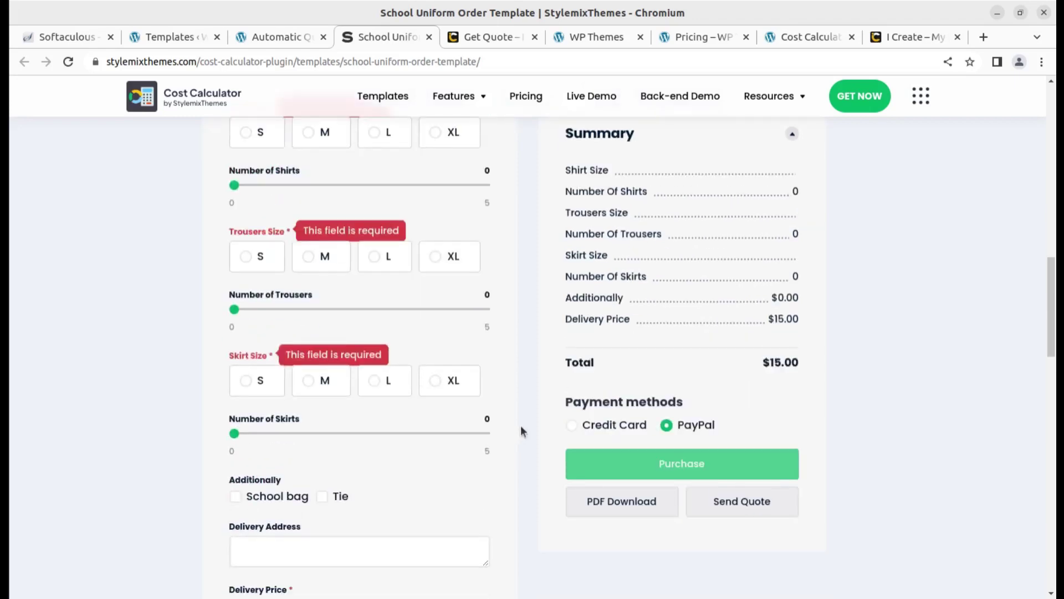